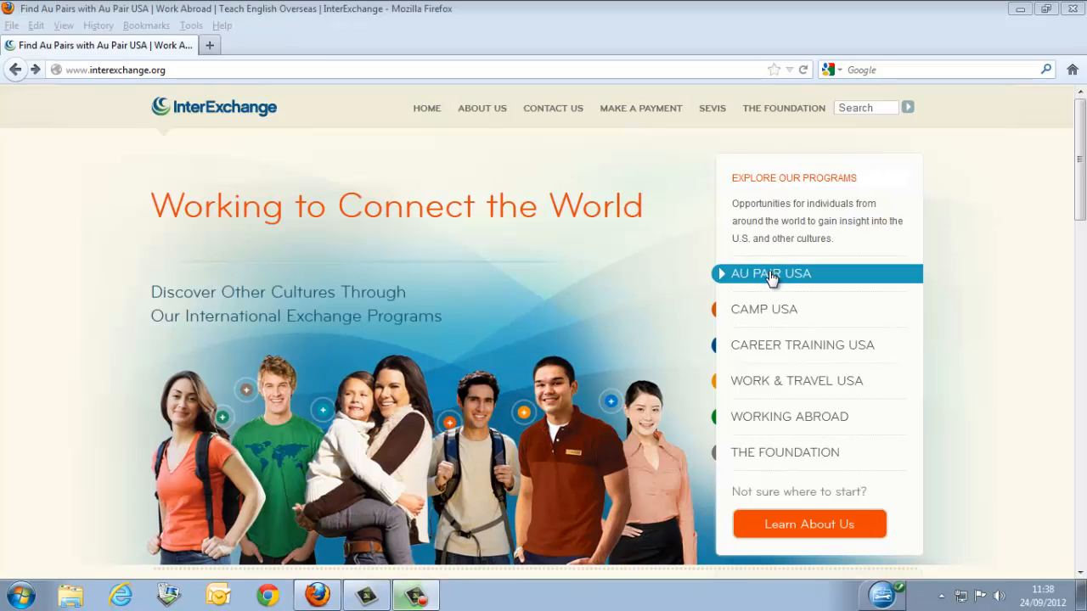
Open the Au Pair USA program page and start a new application as an au pair.
{"action": "left_click", "coordinate": [801, 276]}
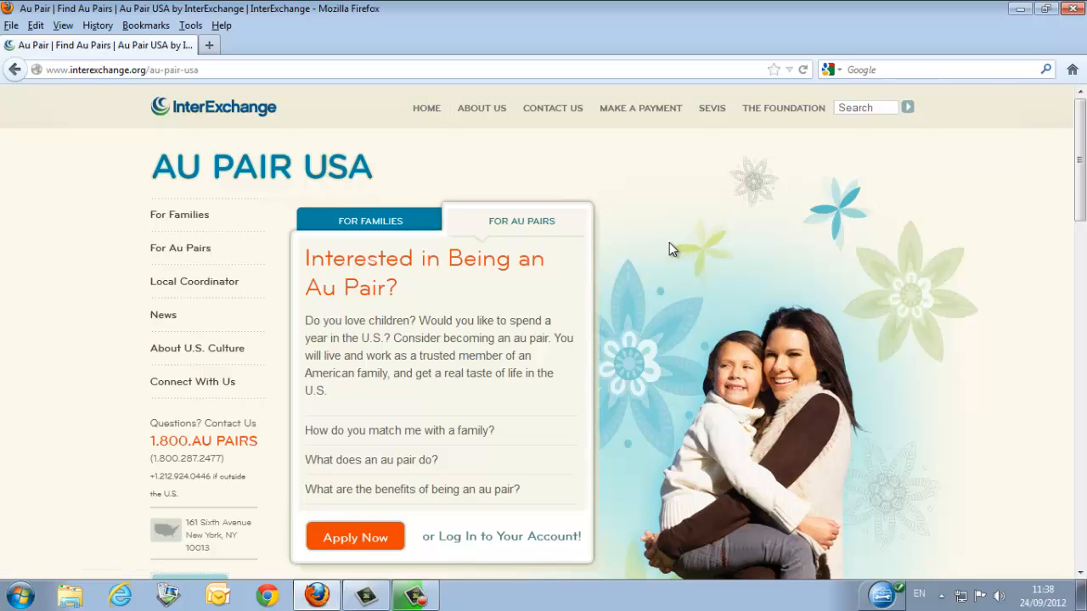
{"action": "scroll", "coordinate": [669, 242], "scroll_direction": "down", "scroll_amount": 6}
{"action": "scroll", "coordinate": [621, 246], "scroll_direction": "up", "scroll_amount": 3}
{"action": "scroll", "coordinate": [615, 246], "scroll_direction": "up", "scroll_amount": 3}
{"action": "scroll", "coordinate": [615, 246], "scroll_direction": "down", "scroll_amount": 2}
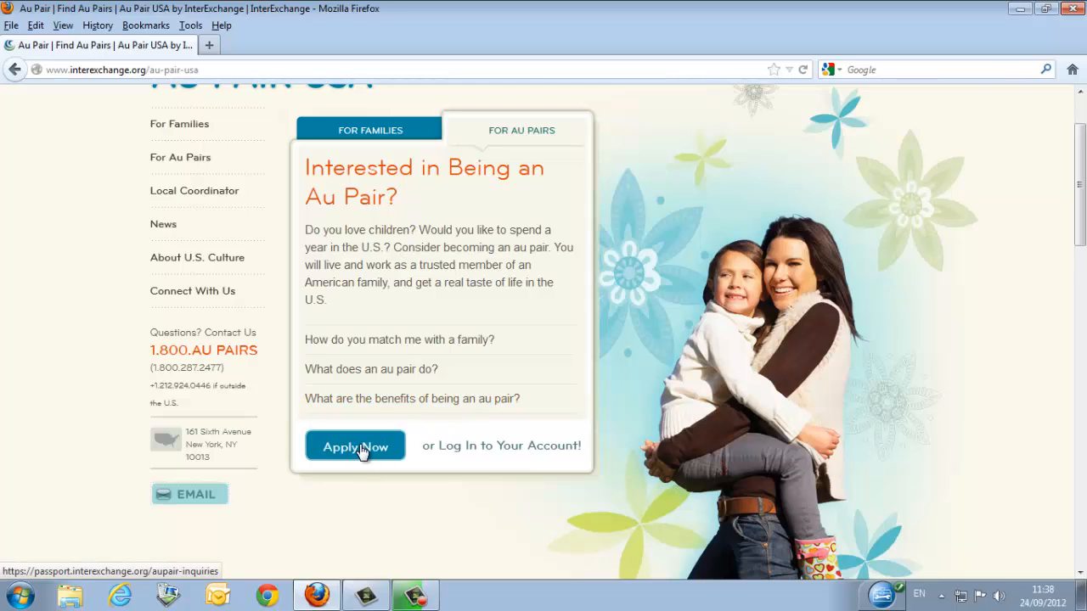
{"action": "left_click", "coordinate": [363, 452]}
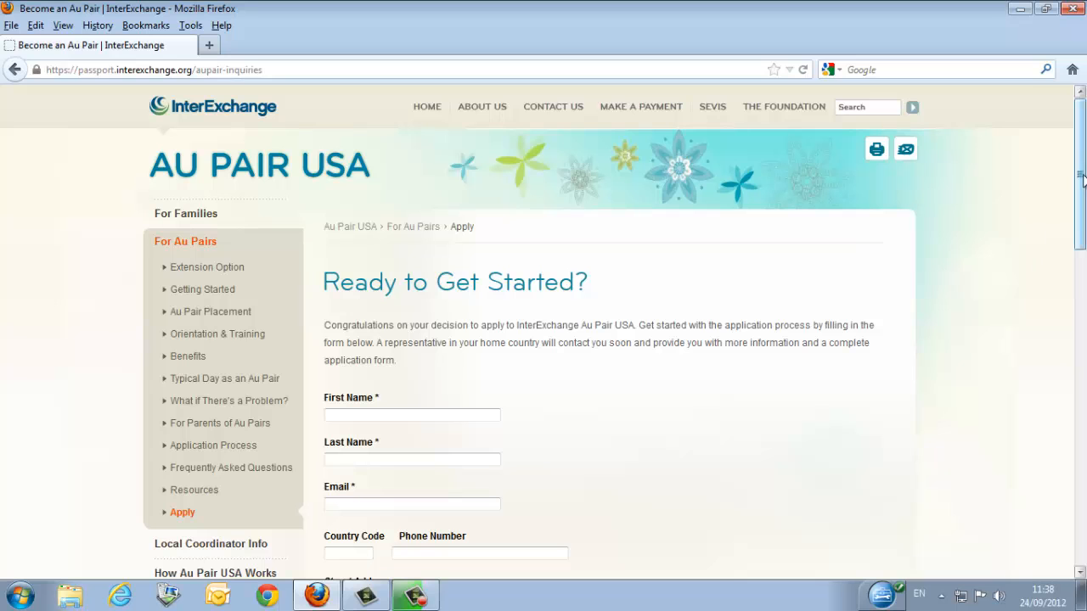
Enter TEST as the first name and fill in the applicant's last name on the inquiry form.
{"action": "left_click_drag", "start_coordinate": [1084, 136], "coordinate": [1083, 180]}
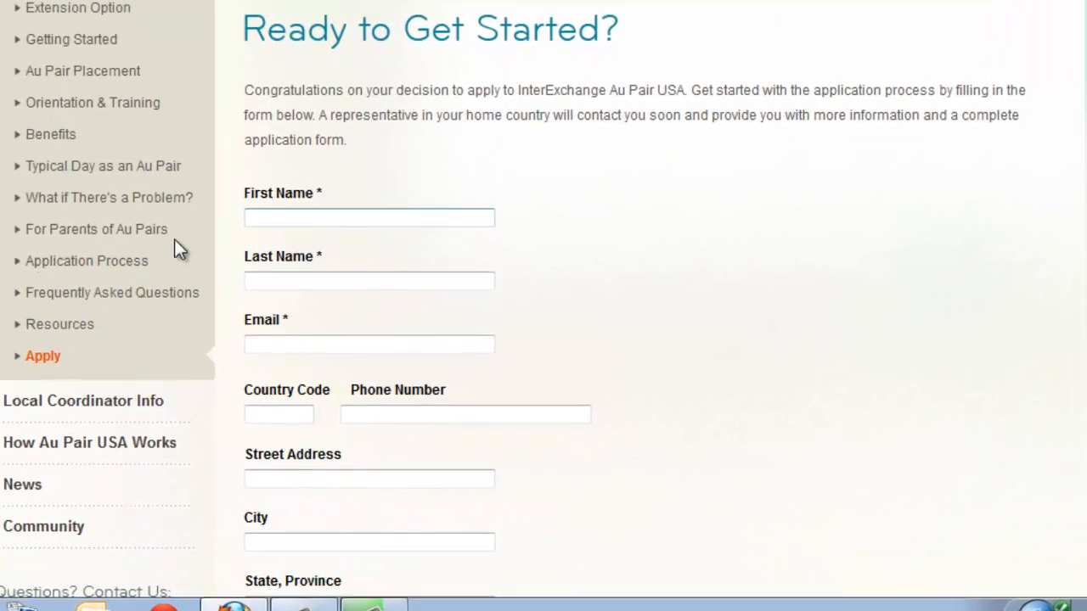
{"action": "left_click", "coordinate": [320, 197]}
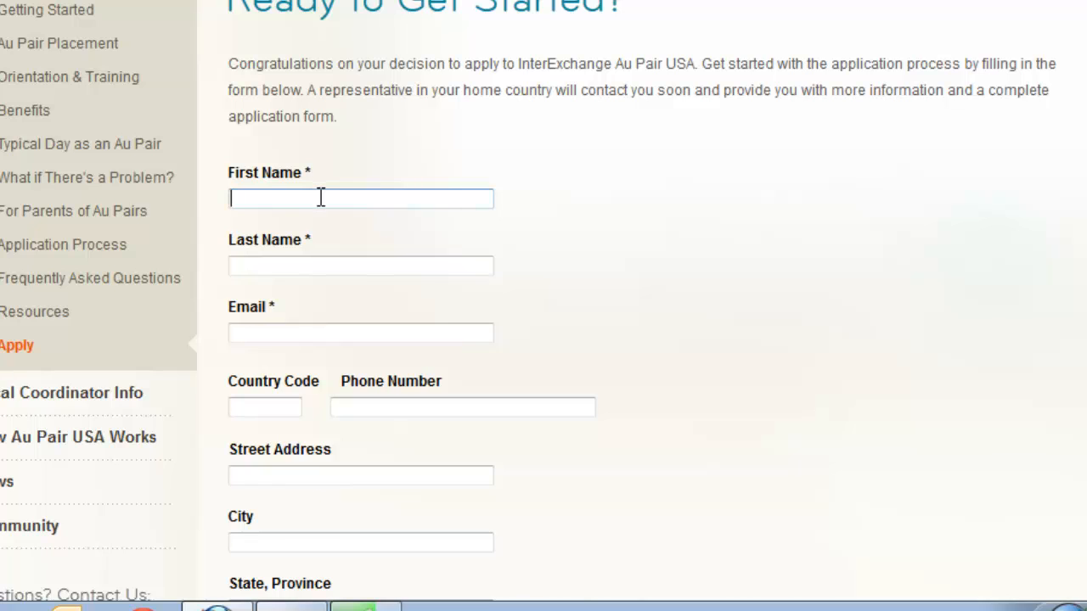
{"action": "type", "text": "TEST"}
{"action": "left_click", "coordinate": [286, 259]}
{"action": "type", "text": "Jsanon"}
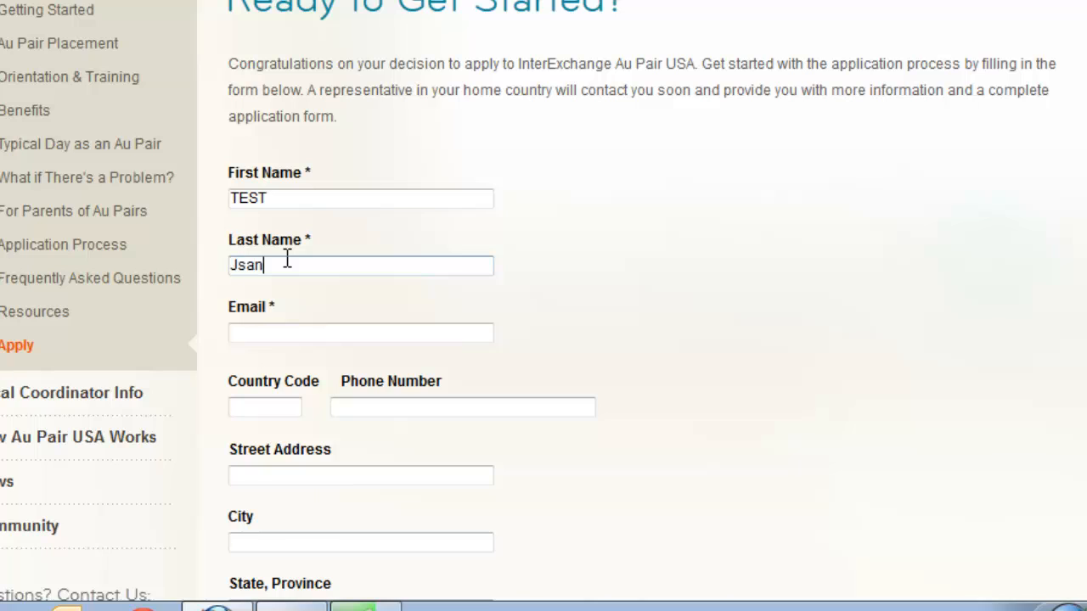
{"action": "key", "text": "BackSpace"}
{"action": "key", "text": "BackSpace"}
{"action": "key", "text": "BackSpace"}
{"action": "key", "text": "BackSpace"}
{"action": "key", "text": "BackSpace"}
{"action": "type", "text": "anouskova"}
Fill in the applicant's email address on the inquiry form.
{"action": "left_click", "coordinate": [303, 336]}
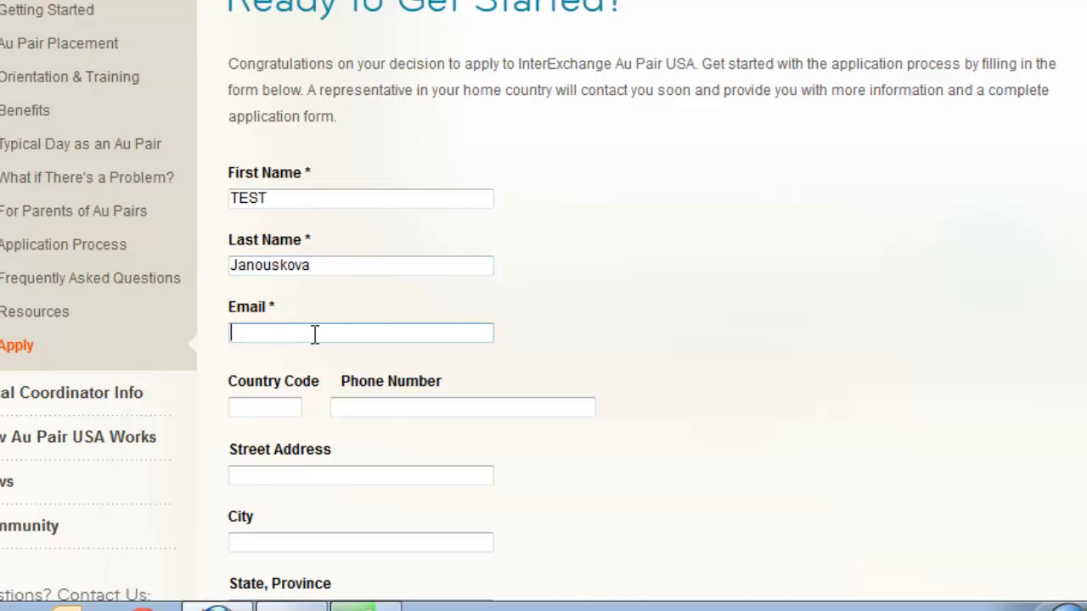
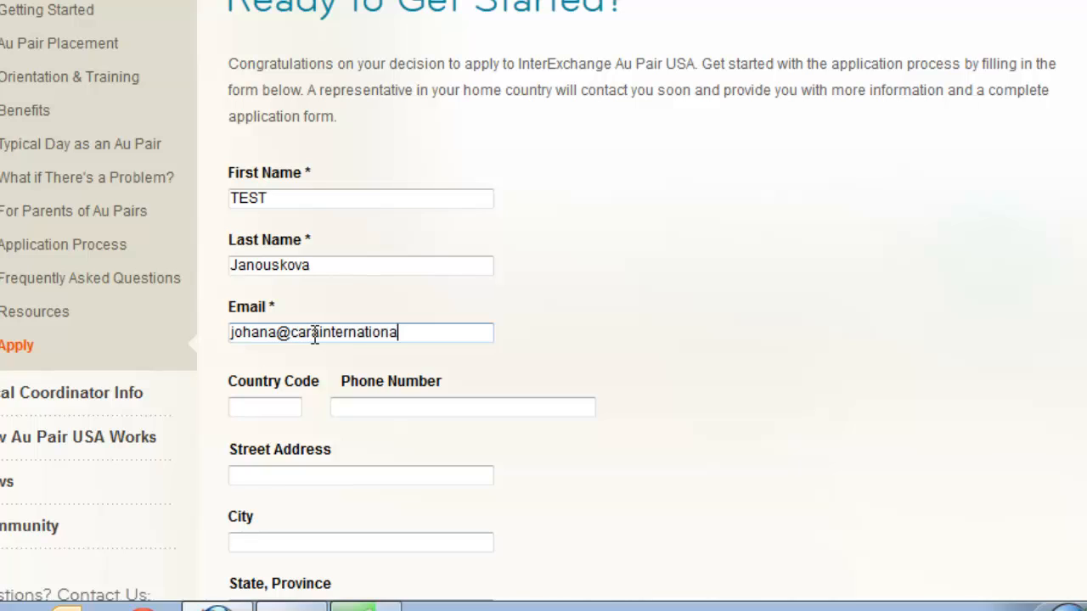
Enter +353 as the country code and fill in the applicant's phone number.
{"action": "left_click", "coordinate": [253, 399]}
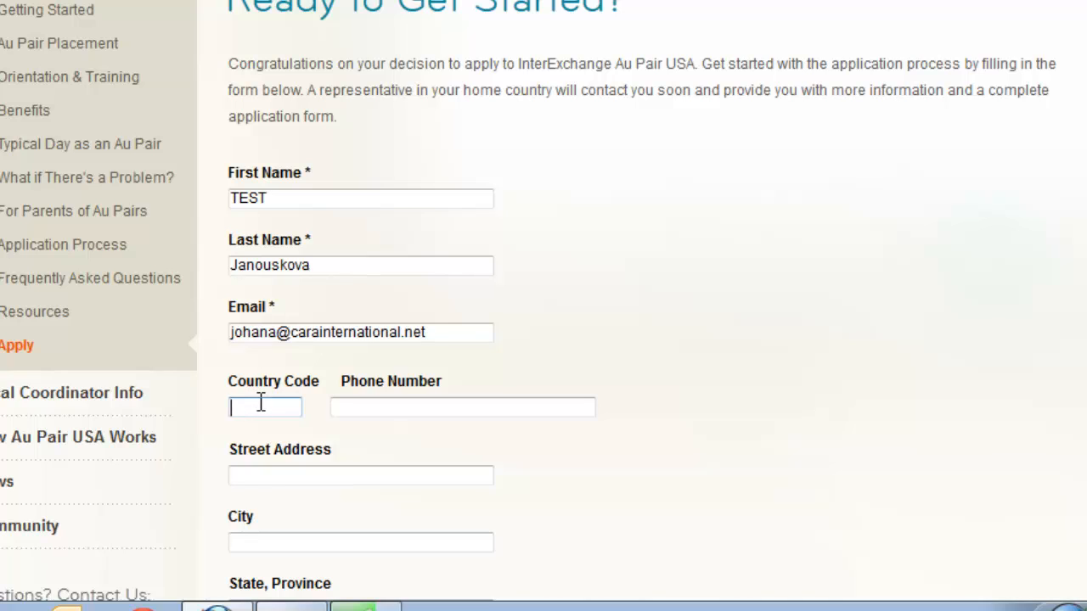
{"action": "type", "text": "="}
{"action": "key", "text": "BackSpace"}
{"action": "type", "text": "+353"}
{"action": "left_click", "coordinate": [387, 407]}
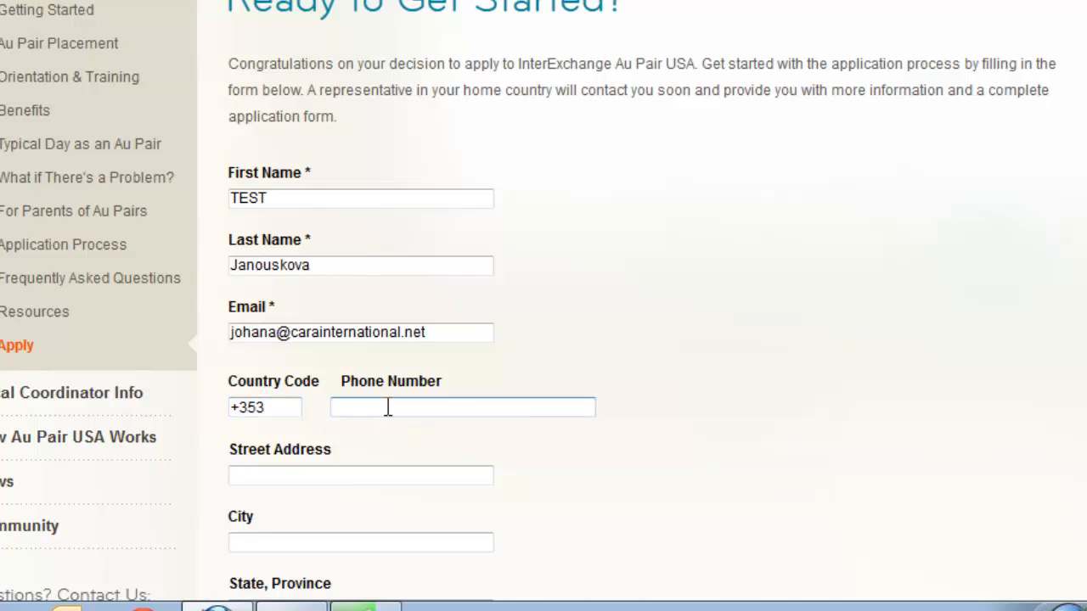
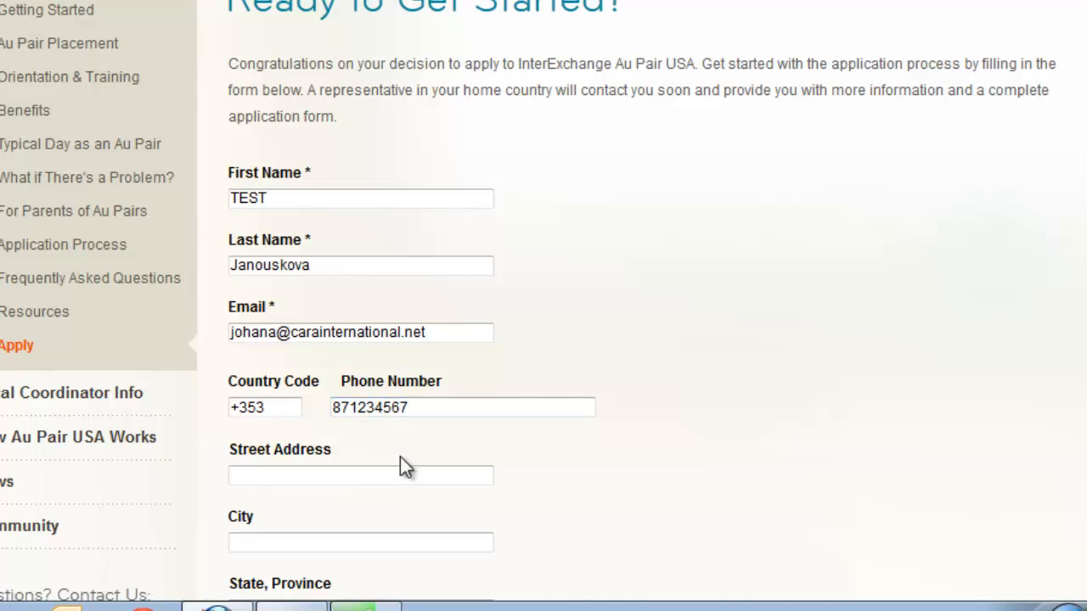
Fill in the applicant's street address, city, state or province, and postal code.
{"action": "left_click", "coordinate": [398, 482]}
{"action": "type", "text": "1231"}
{"action": "scroll", "coordinate": [399, 356], "scroll_direction": "down", "scroll_amount": 5}
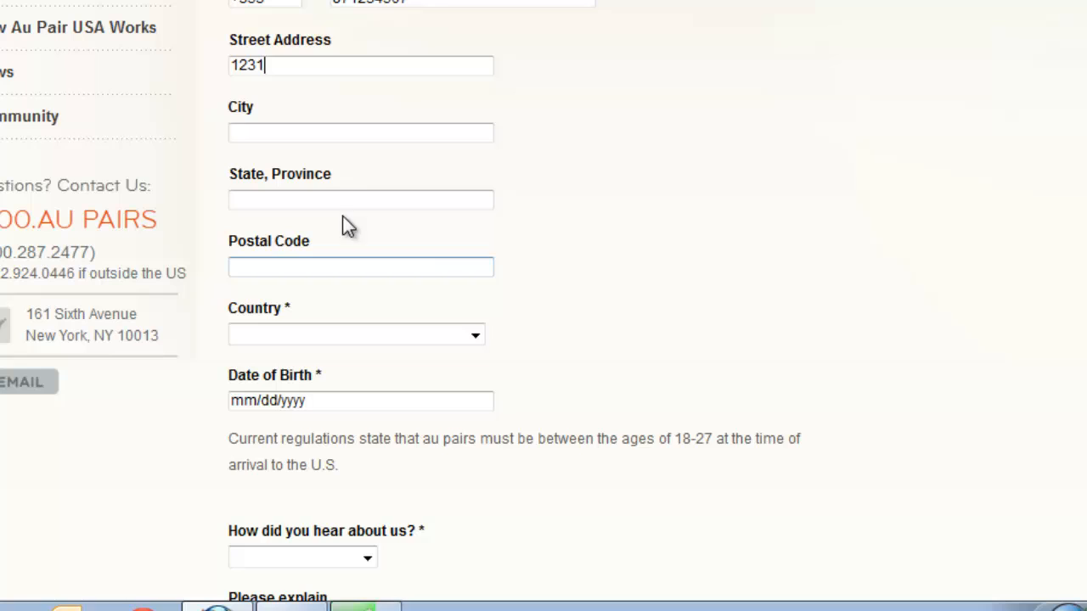
{"action": "left_click", "coordinate": [322, 134]}
{"action": "type", "text": "Castlebar"}
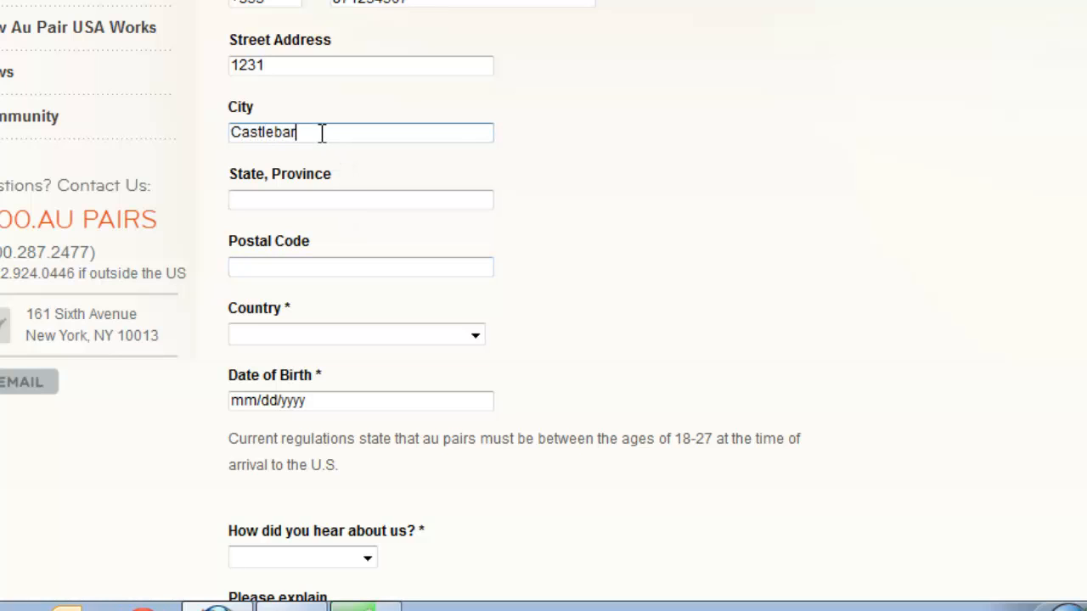
{"action": "left_click", "coordinate": [240, 179]}
{"action": "left_click", "coordinate": [376, 204]}
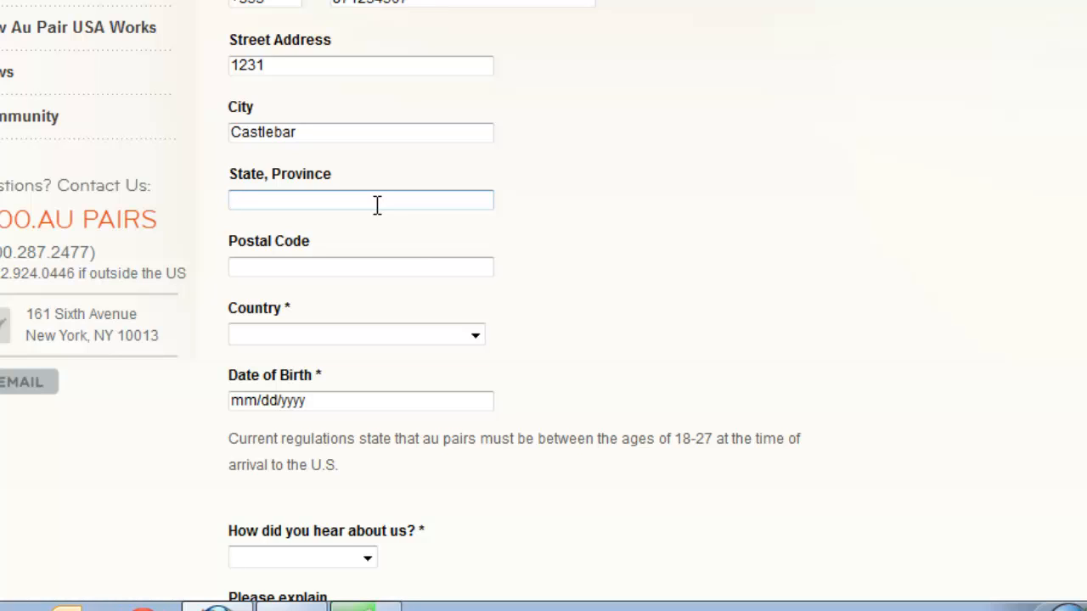
{"action": "type", "text": "Mayo"}
{"action": "left_click", "coordinate": [371, 267]}
{"action": "type", "text": "456458"}
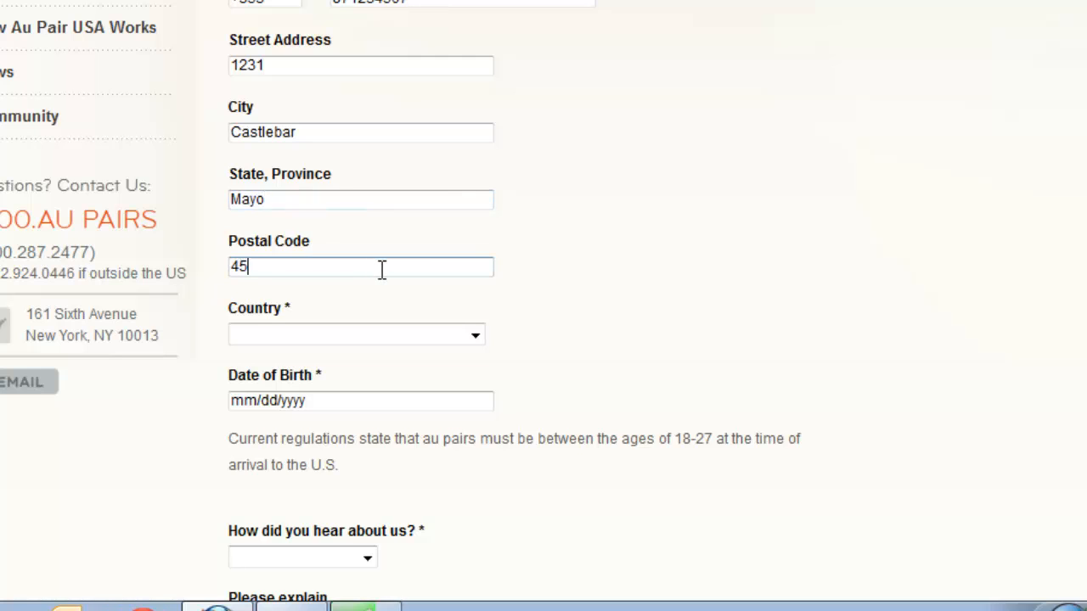
Set the applicant's country to Ireland.
{"action": "left_click", "coordinate": [353, 334]}
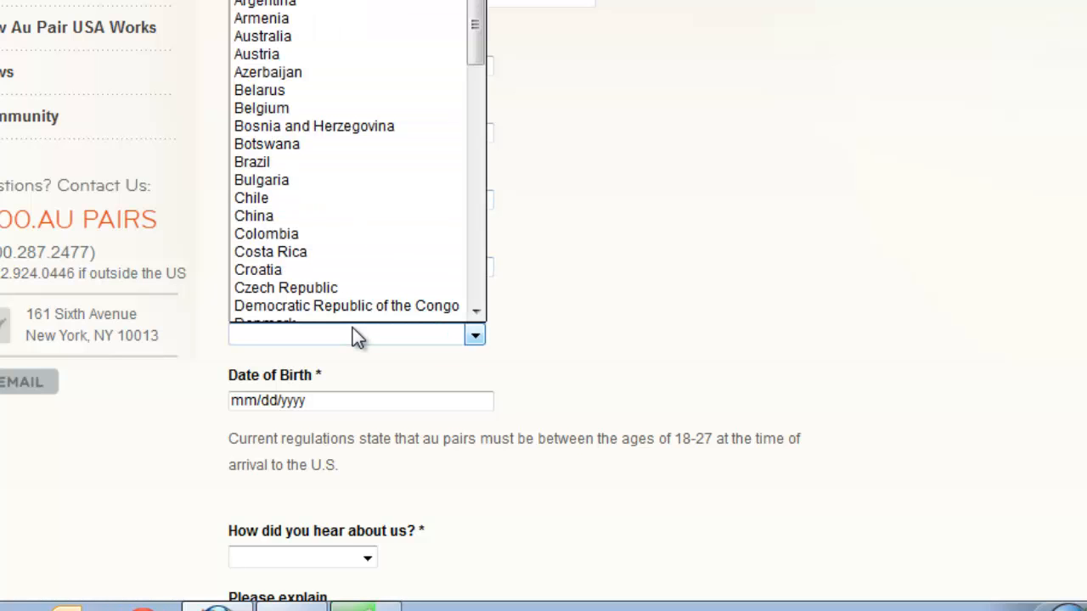
{"action": "key", "text": "i"}
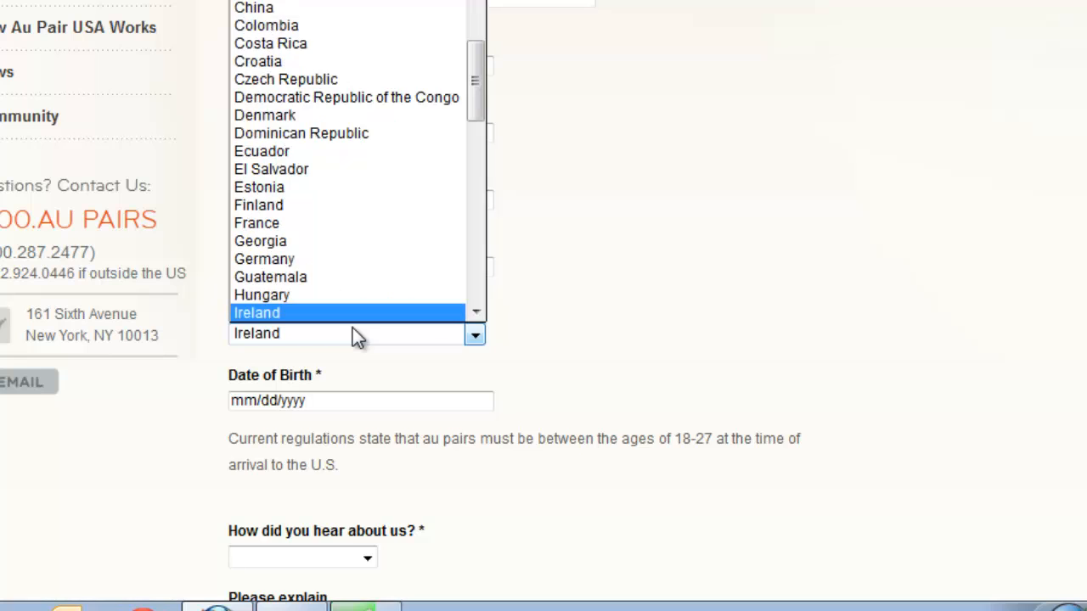
{"action": "left_click", "coordinate": [268, 313]}
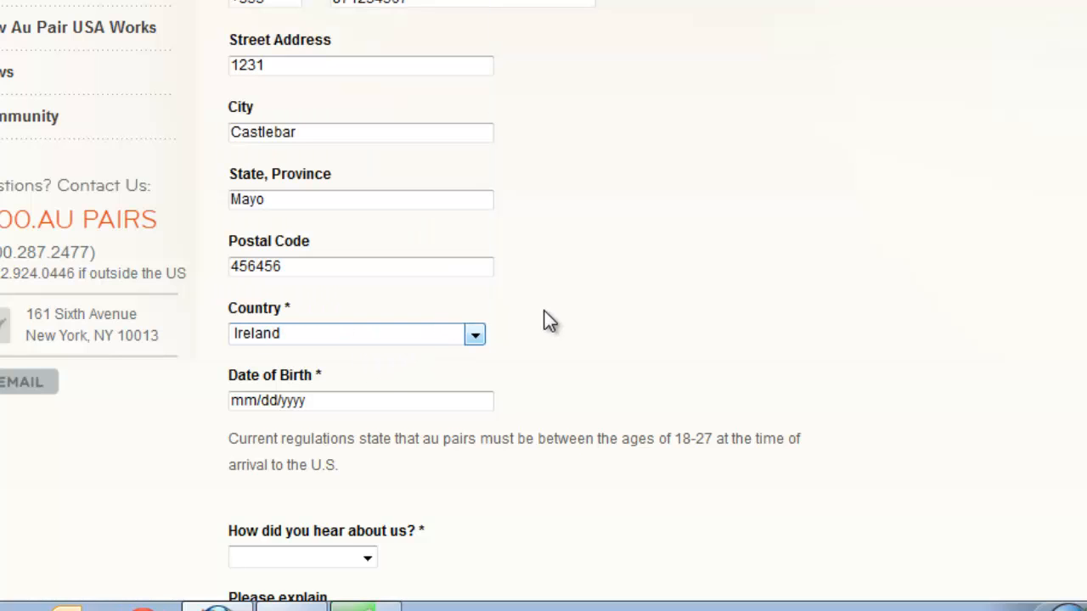
Choose the applicant's date of birth from the calendar, picking the birth year before the day.
{"action": "left_click", "coordinate": [274, 401]}
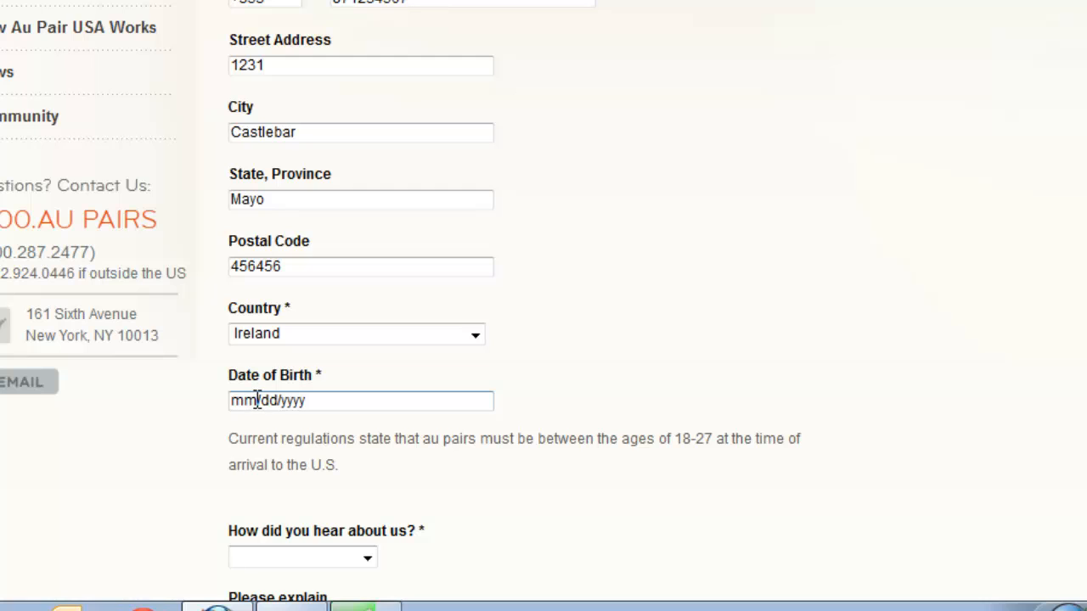
{"action": "left_click", "coordinate": [336, 400]}
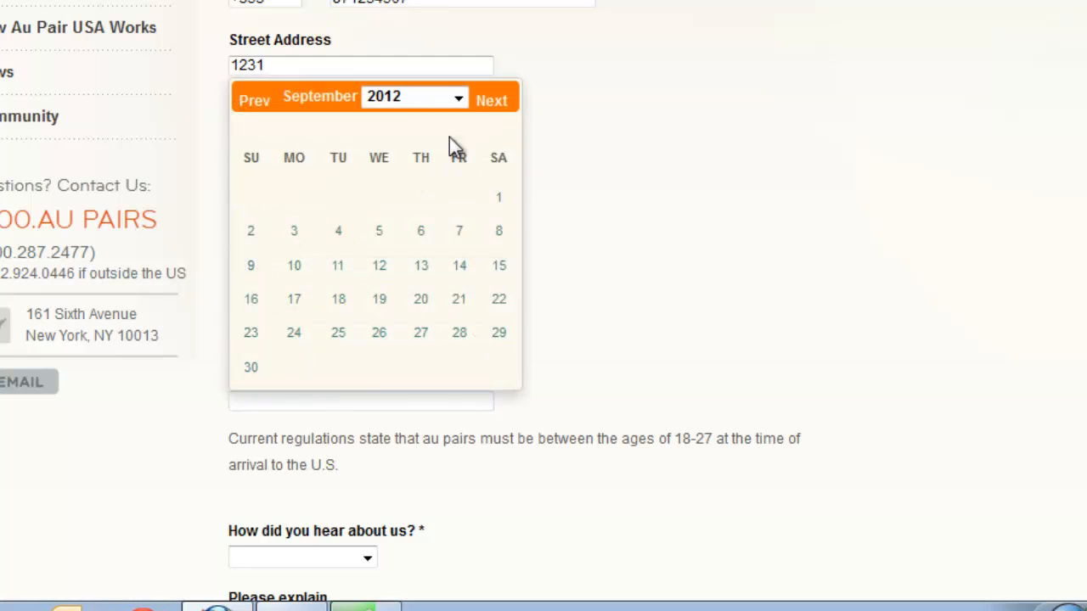
{"action": "left_click", "coordinate": [459, 100]}
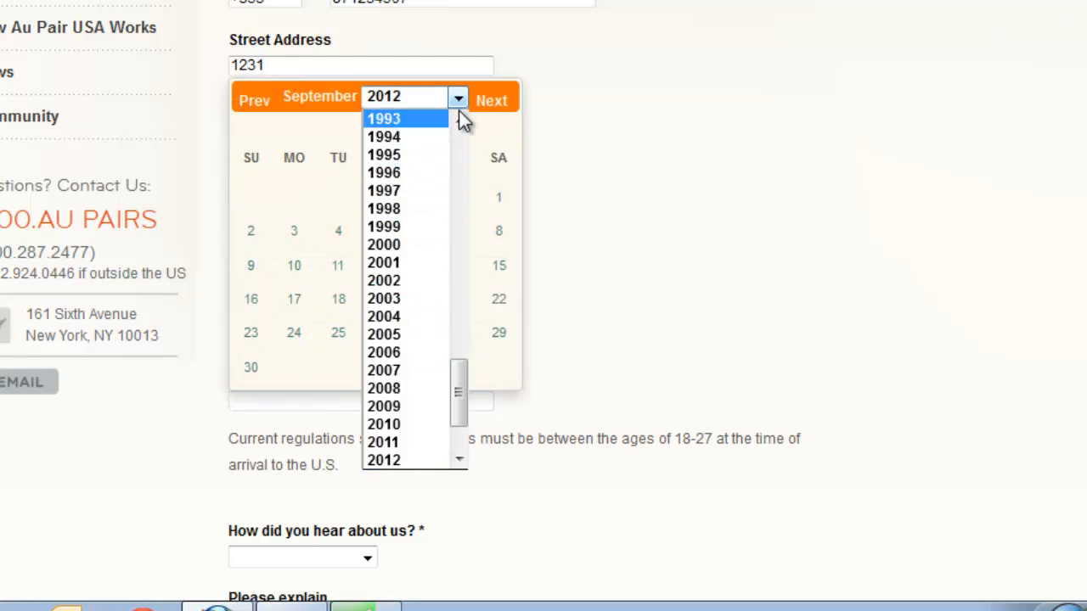
{"action": "left_click_drag", "start_coordinate": [459, 388], "coordinate": [458, 355]}
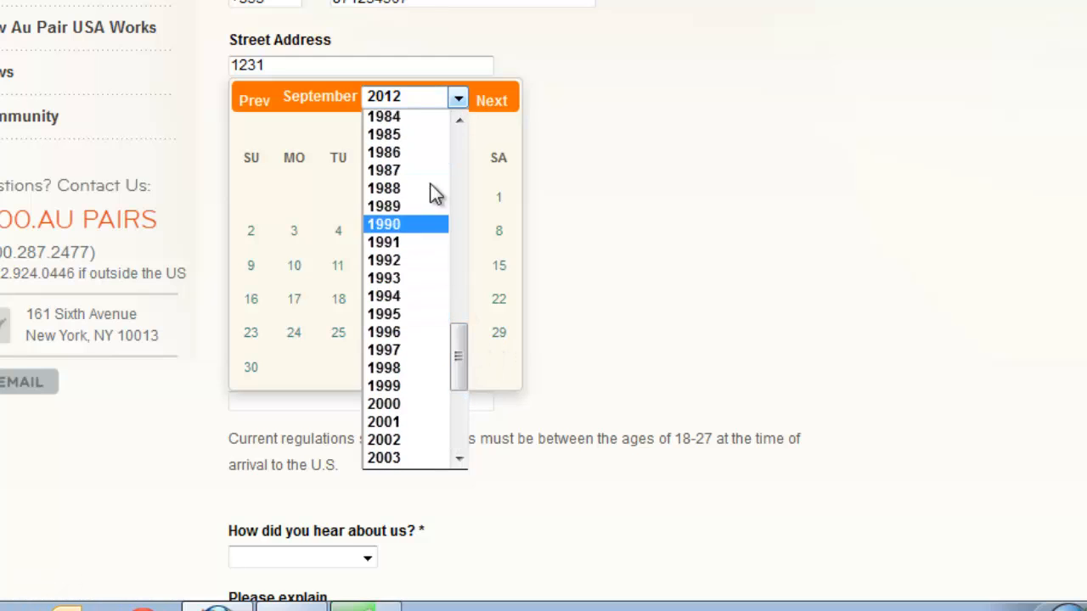
{"action": "left_click", "coordinate": [408, 136]}
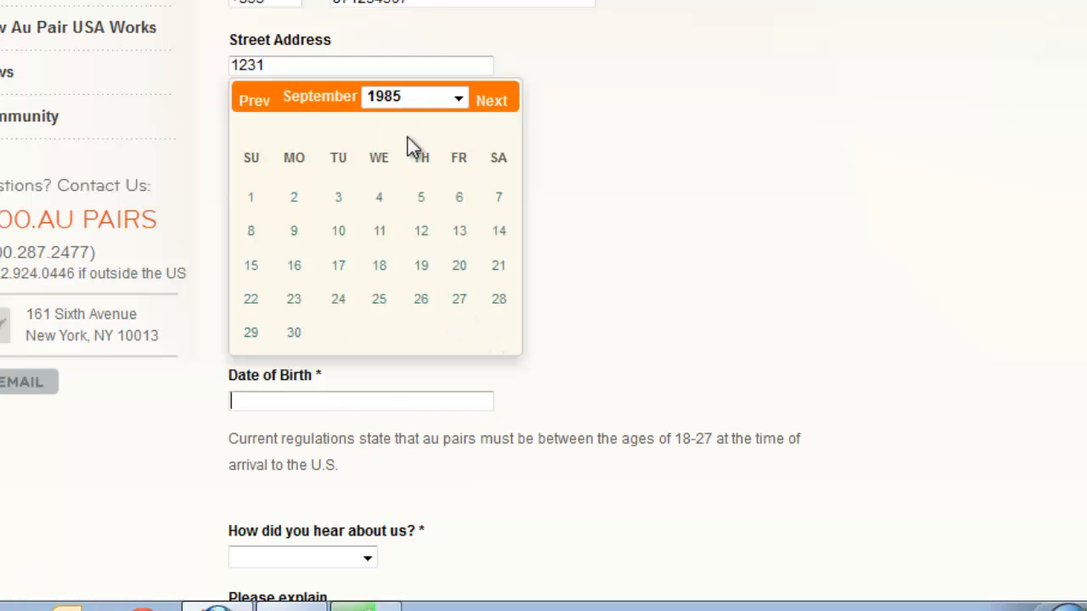
{"action": "left_click", "coordinate": [338, 237]}
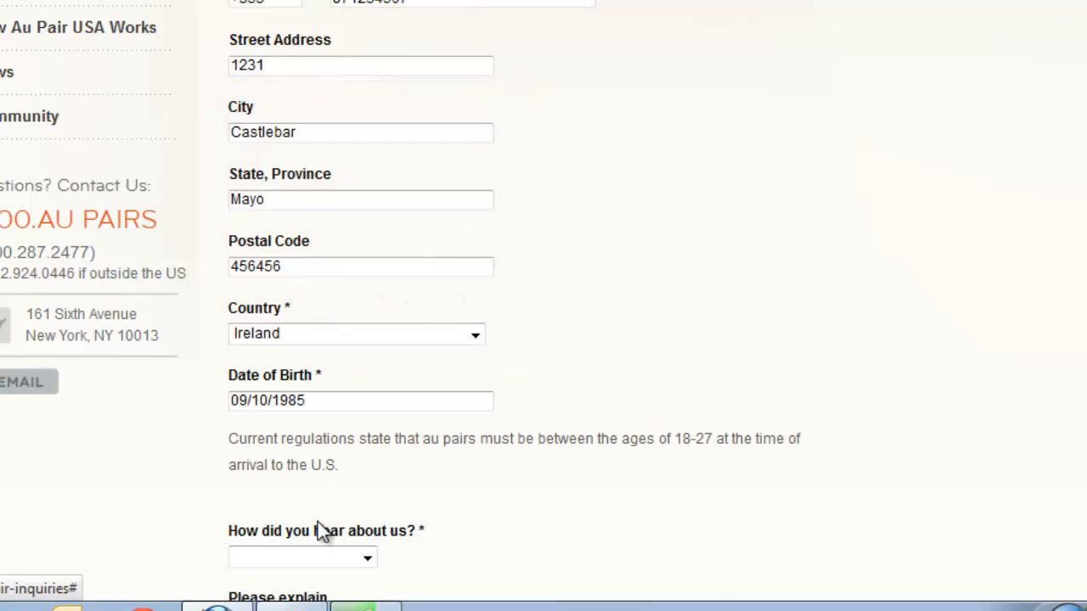
Answer "How did you hear about us?" with Local Coordinator and check the completed form.
{"action": "scroll", "coordinate": [115, 528], "scroll_direction": "down", "scroll_amount": 1}
{"action": "scroll", "coordinate": [109, 518], "scroll_direction": "down", "scroll_amount": 8}
{"action": "scroll", "coordinate": [108, 515], "scroll_direction": "up", "scroll_amount": 5}
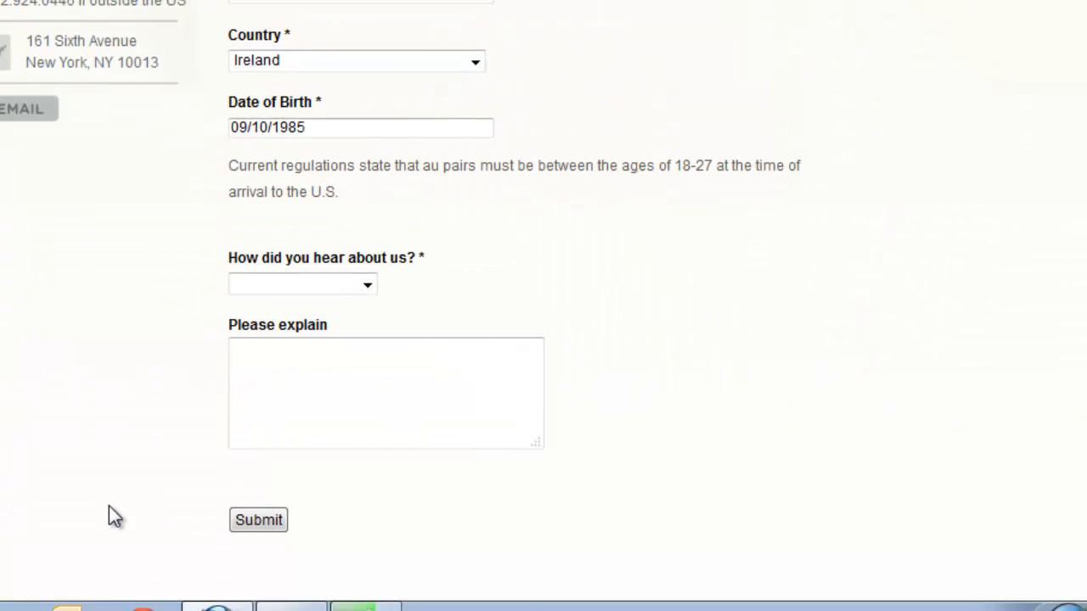
{"action": "left_click", "coordinate": [368, 287]}
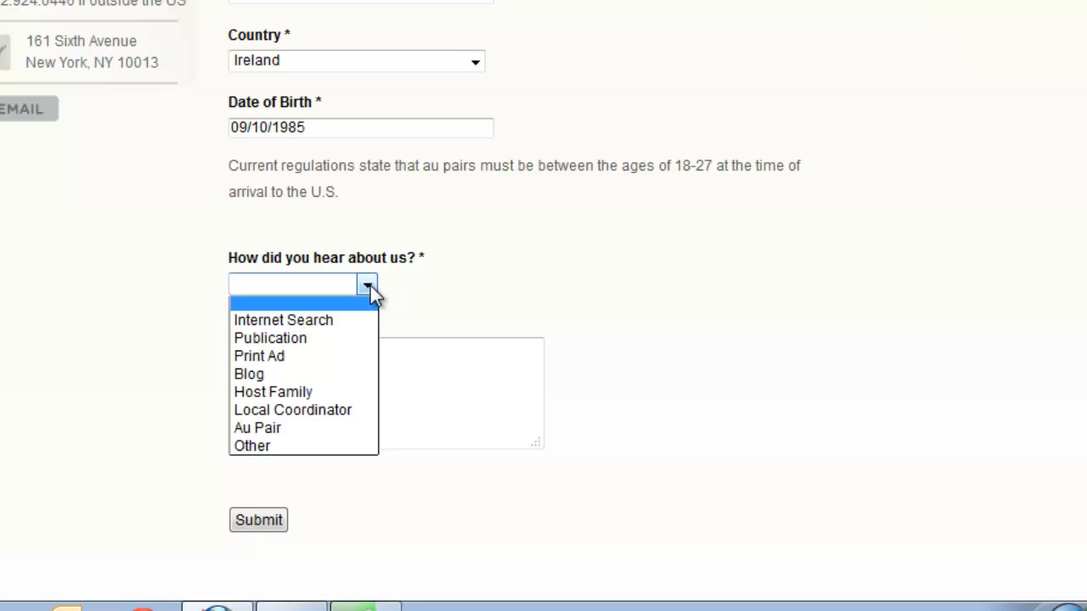
{"action": "left_click", "coordinate": [316, 409]}
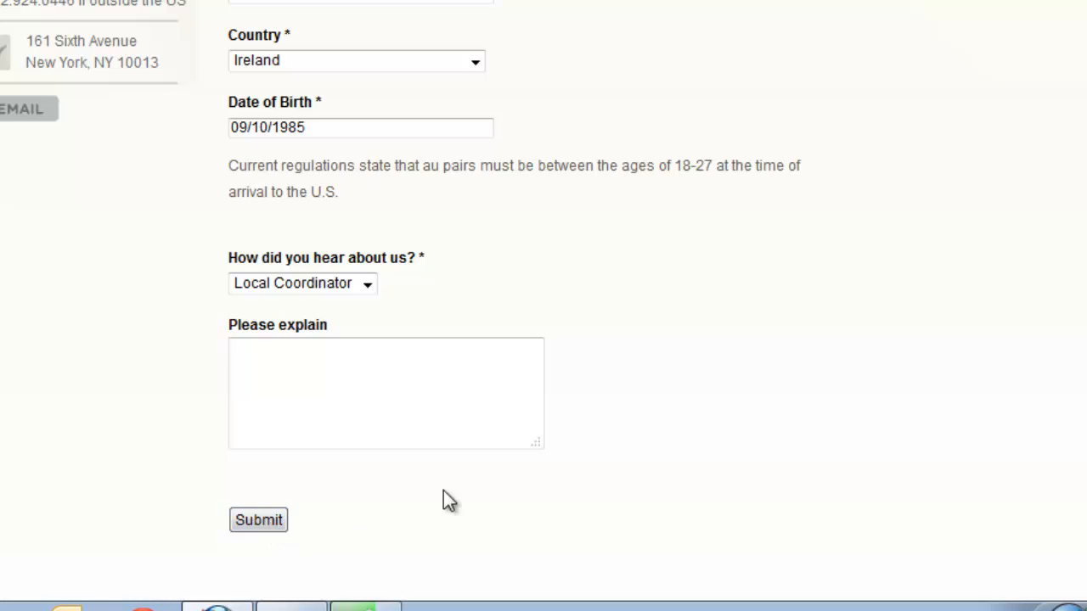
{"action": "scroll", "coordinate": [382, 305], "scroll_direction": "up", "scroll_amount": 6}
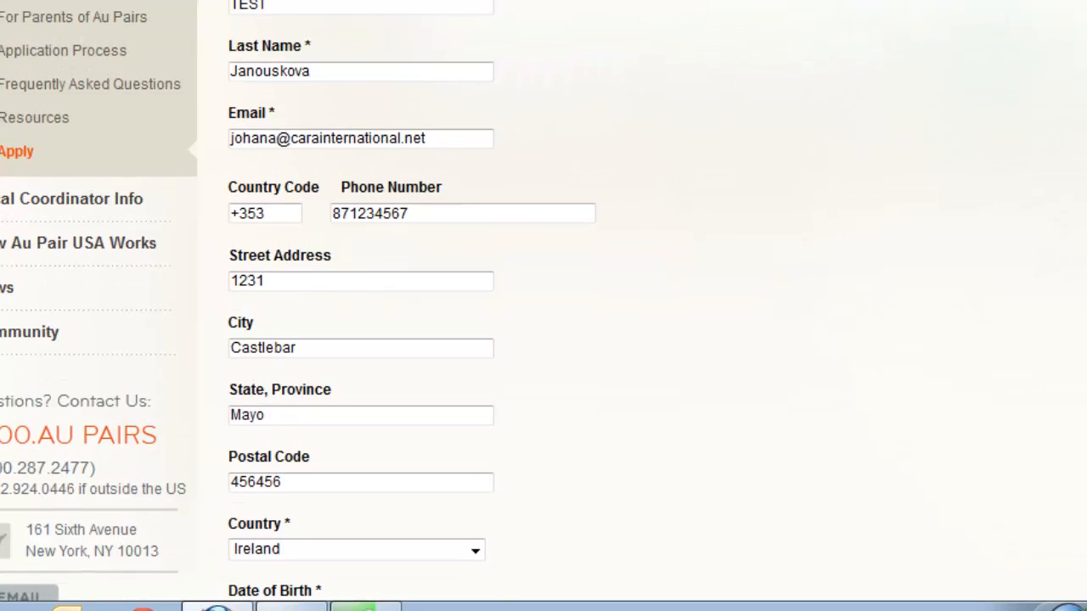
{"action": "scroll", "coordinate": [510, 513], "scroll_direction": "down", "scroll_amount": 6}
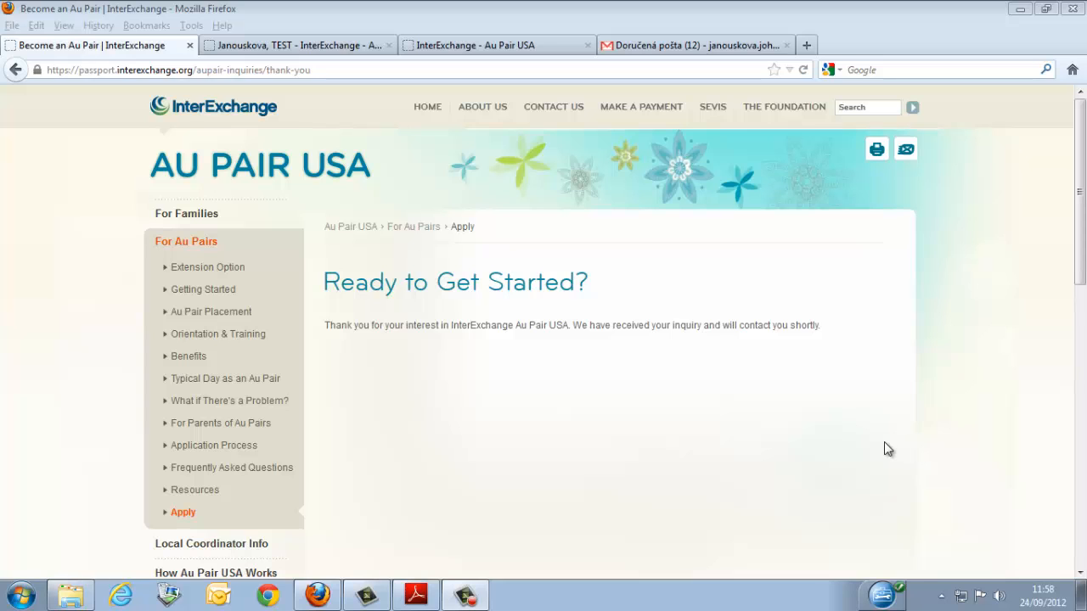
Switch to the Gmail inbox, open the InterExchange Au Pair USA Online Registration message and follow its email confirmation link.
{"action": "left_click", "coordinate": [731, 44]}
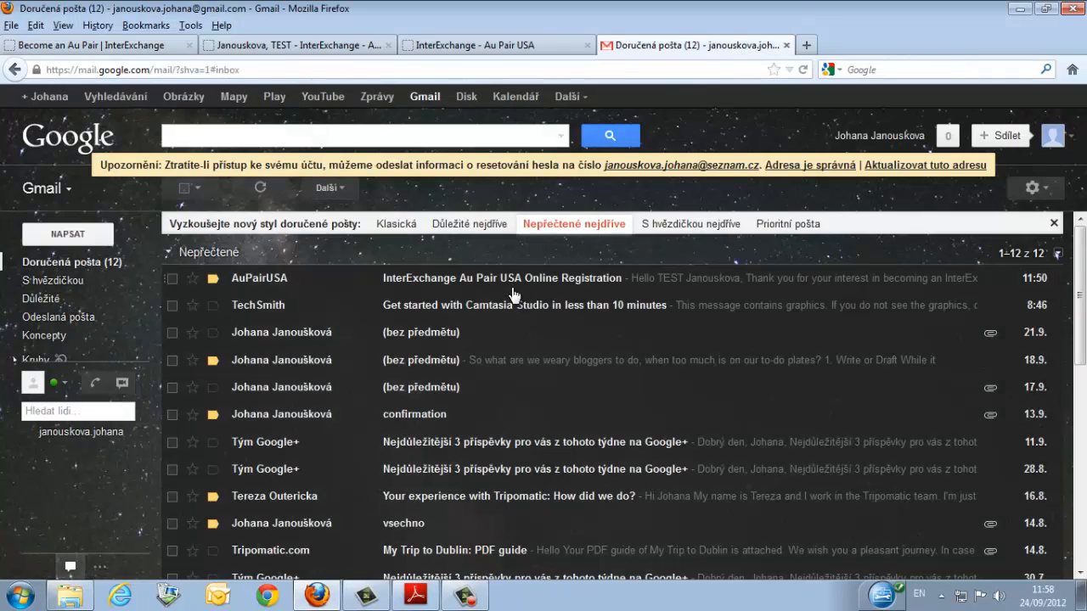
{"action": "left_click", "coordinate": [518, 284]}
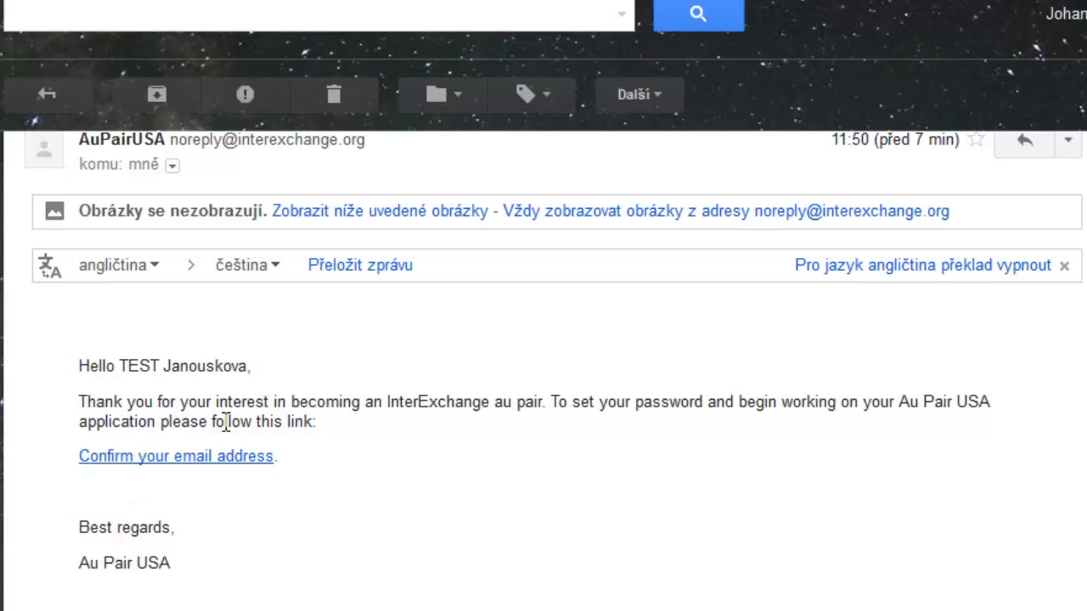
{"action": "left_click", "coordinate": [187, 459]}
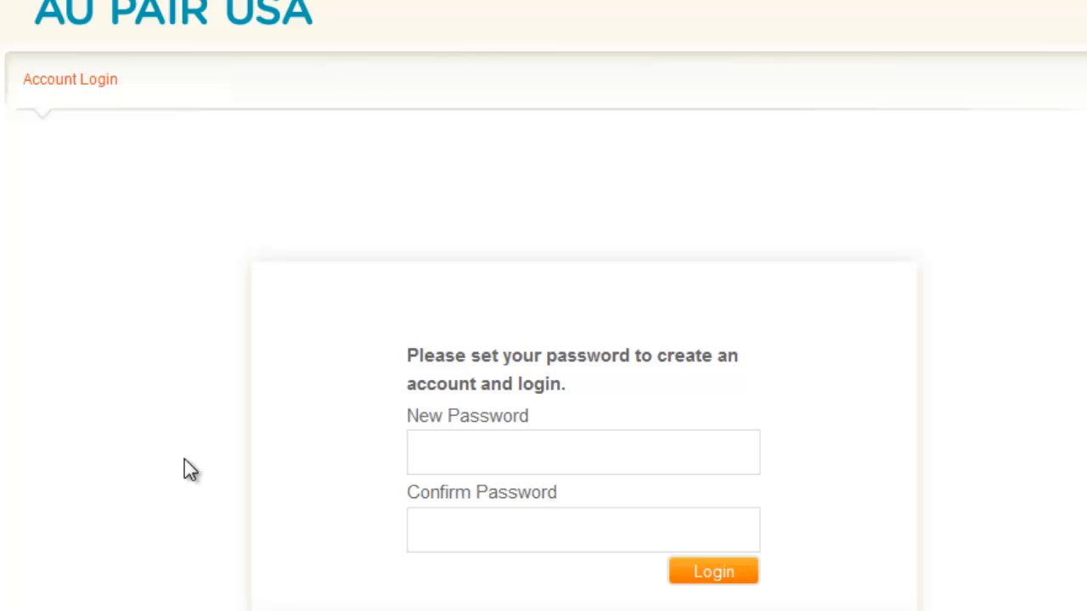
Enter and confirm the new account password, and log in to the Au Pair USA account.
{"action": "left_click", "coordinate": [438, 454]}
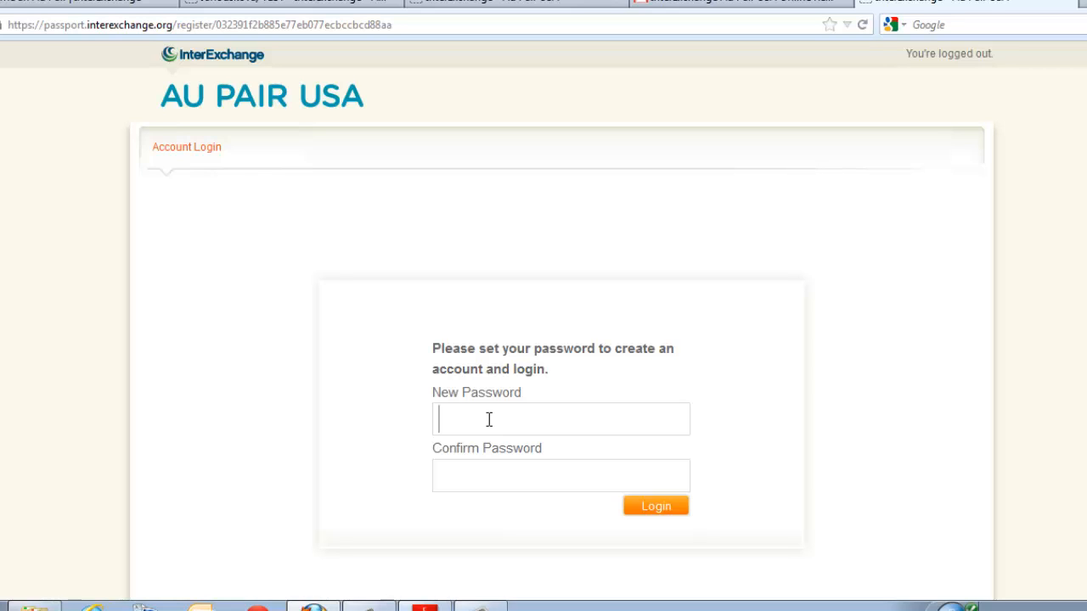
{"action": "type", "text": "•••••"}
{"action": "left_click", "coordinate": [476, 470]}
{"action": "type", "text": "•••••"}
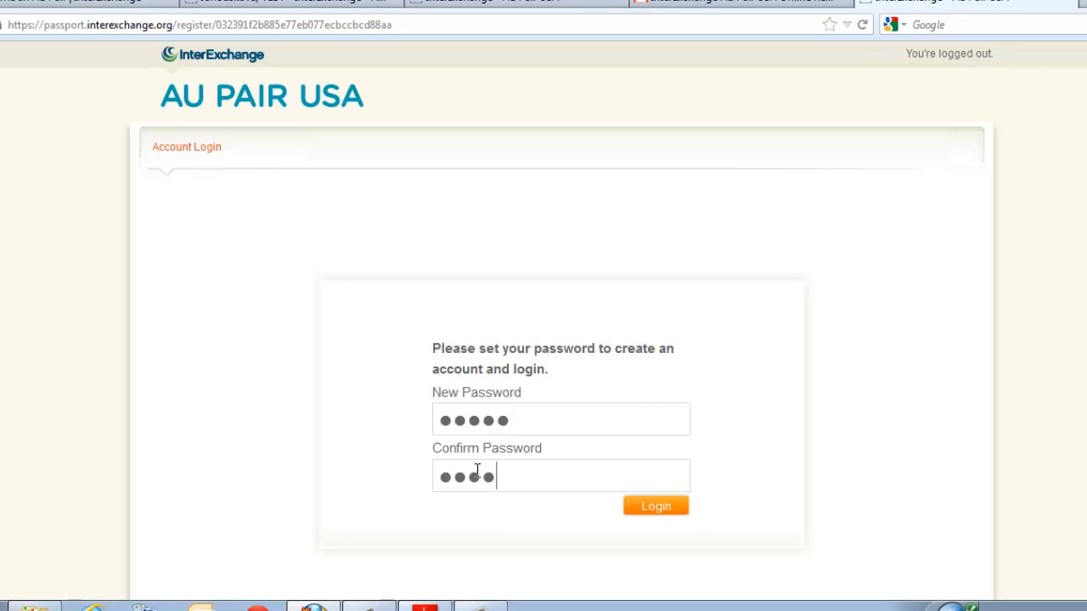
{"action": "left_click", "coordinate": [659, 510]}
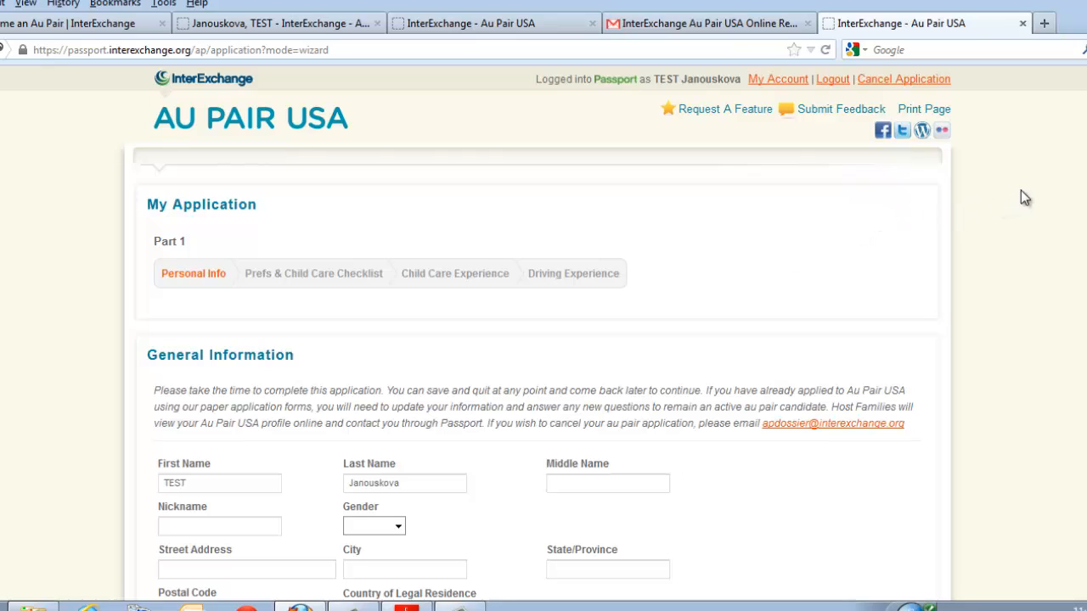
Set the gender to Female and enter the applicant's street address in the General Information section.
{"action": "scroll", "coordinate": [815, 190], "scroll_direction": "down", "scroll_amount": 3}
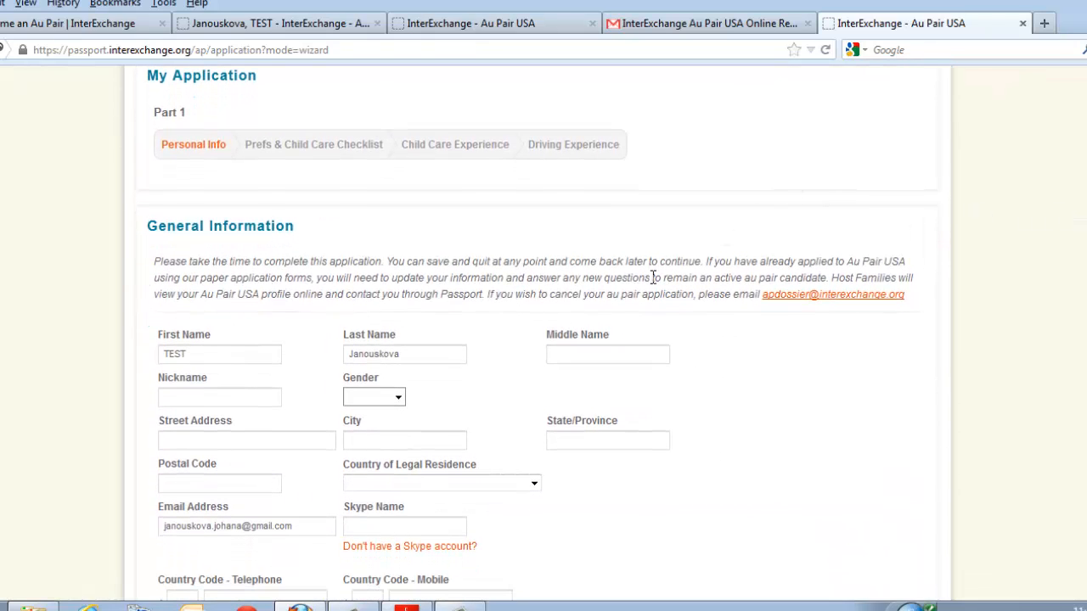
{"action": "scroll", "coordinate": [650, 280], "scroll_direction": "down", "scroll_amount": 2}
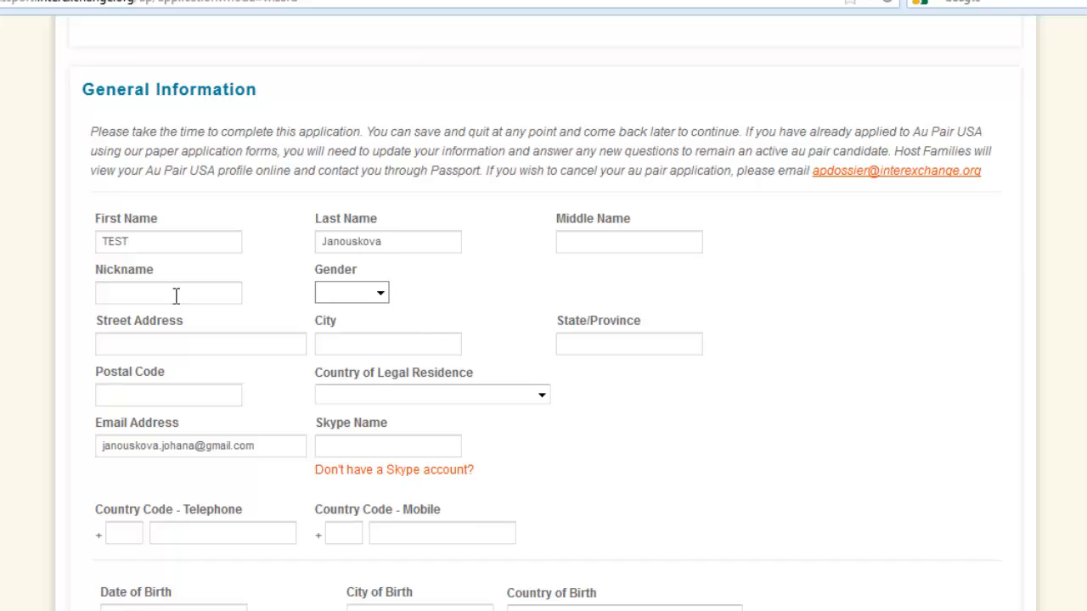
{"action": "left_click", "coordinate": [379, 292]}
{"action": "left_click", "coordinate": [358, 344]}
{"action": "left_click", "coordinate": [170, 344]}
{"action": "type", "text": "sdkjfsdf"}
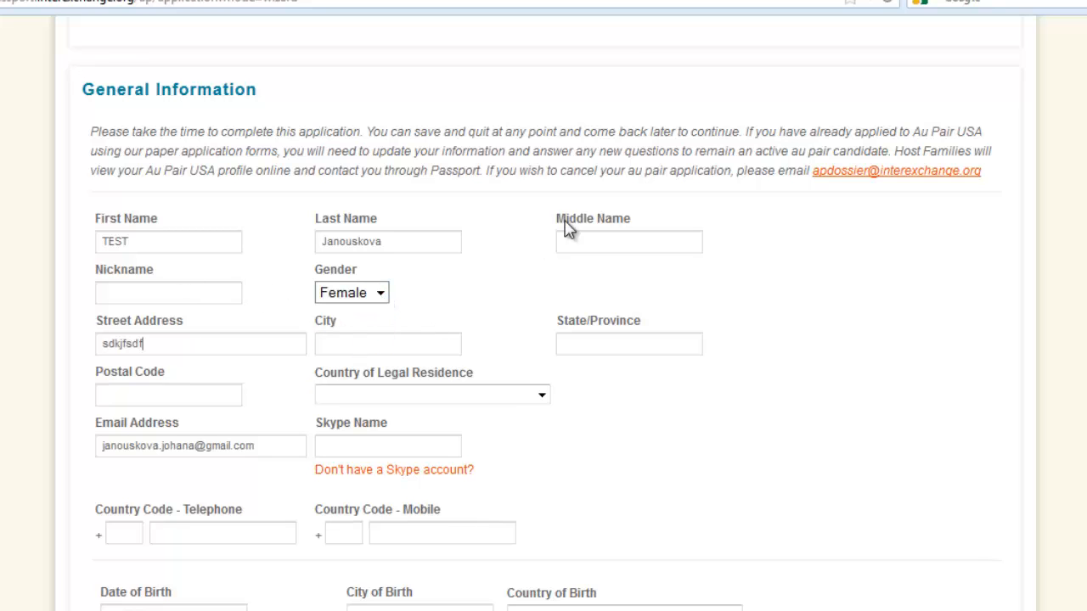
Complete the applicant's address with the city, state/province and postal code.
{"action": "left_click", "coordinate": [408, 347]}
{"action": "type", "text": "asadajslkdj"}
{"action": "left_click", "coordinate": [602, 347]}
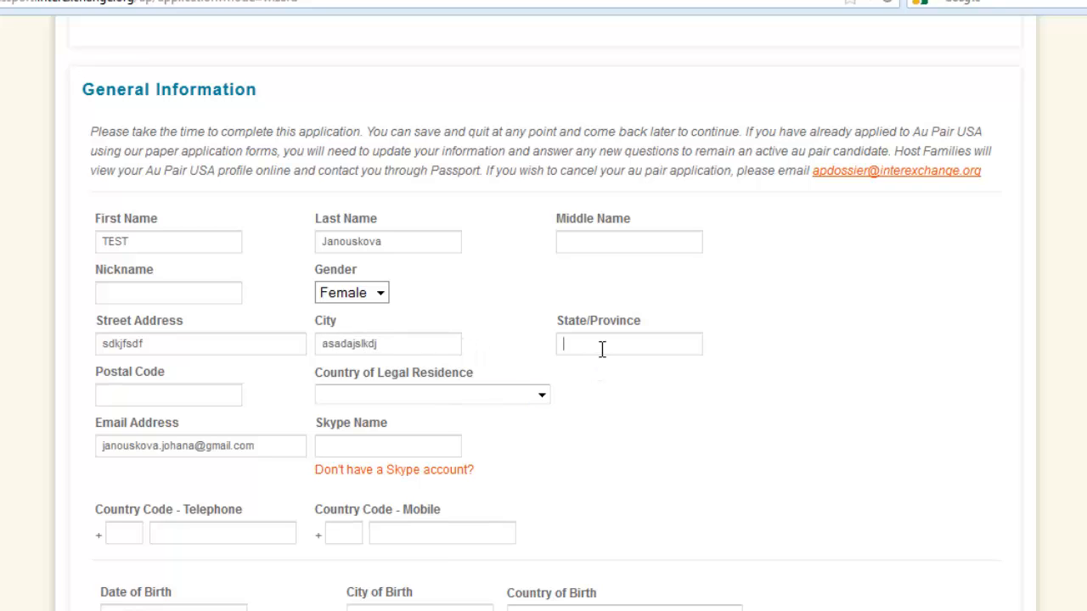
{"action": "type", "text": "asdkajsdlk"}
{"action": "left_click", "coordinate": [230, 398]}
{"action": "type", "text": "123456"}
Choose Ireland as the country of legal residence.
{"action": "left_click", "coordinate": [376, 399]}
{"action": "left_click", "coordinate": [592, 419]}
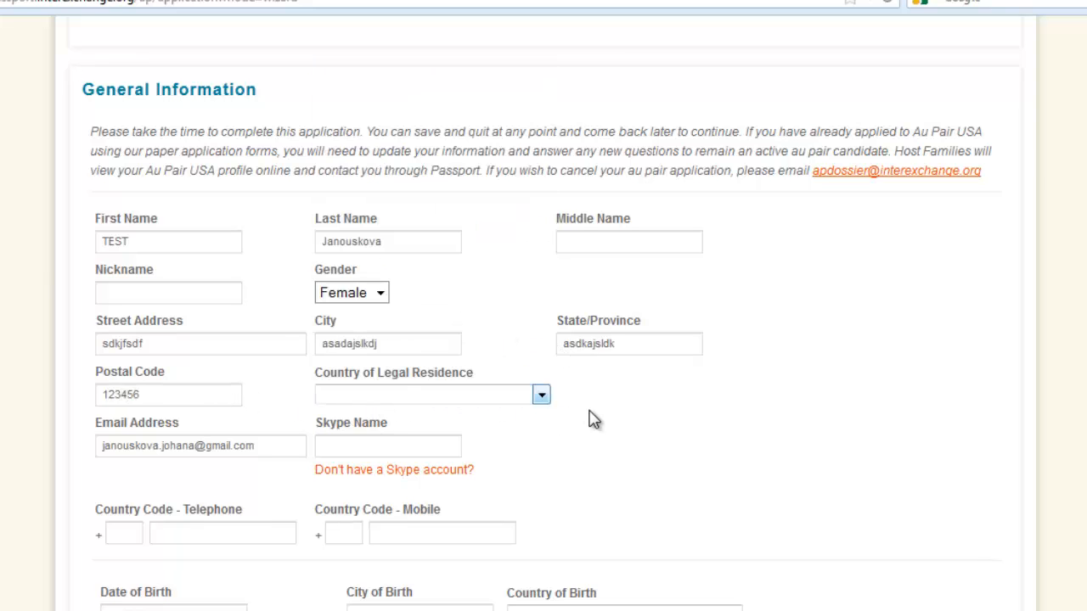
{"action": "left_click", "coordinate": [514, 405]}
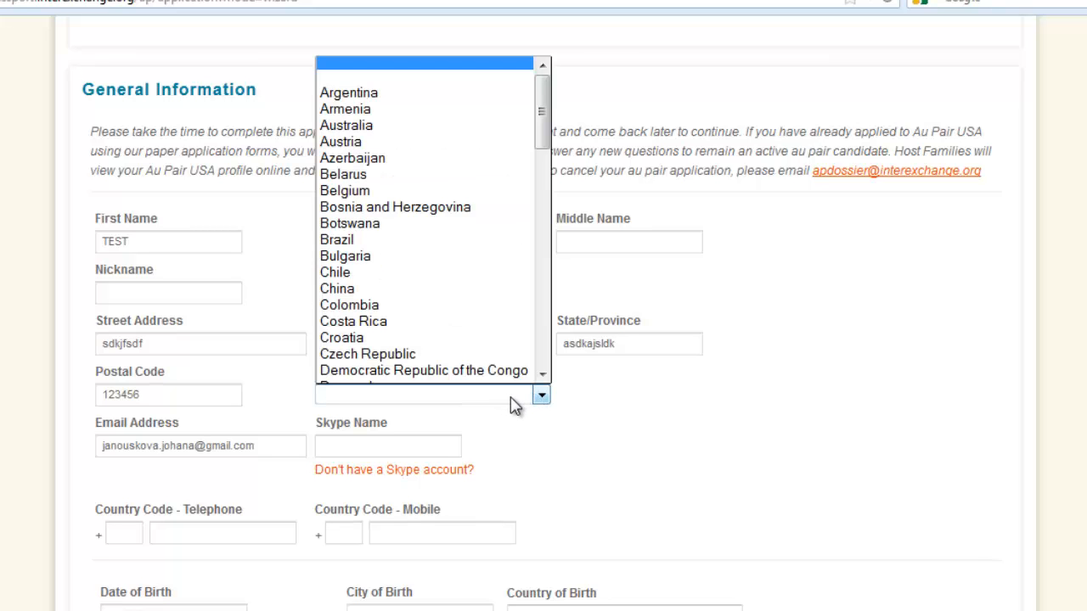
{"action": "scroll", "coordinate": [376, 284], "scroll_direction": "down", "scroll_amount": 3}
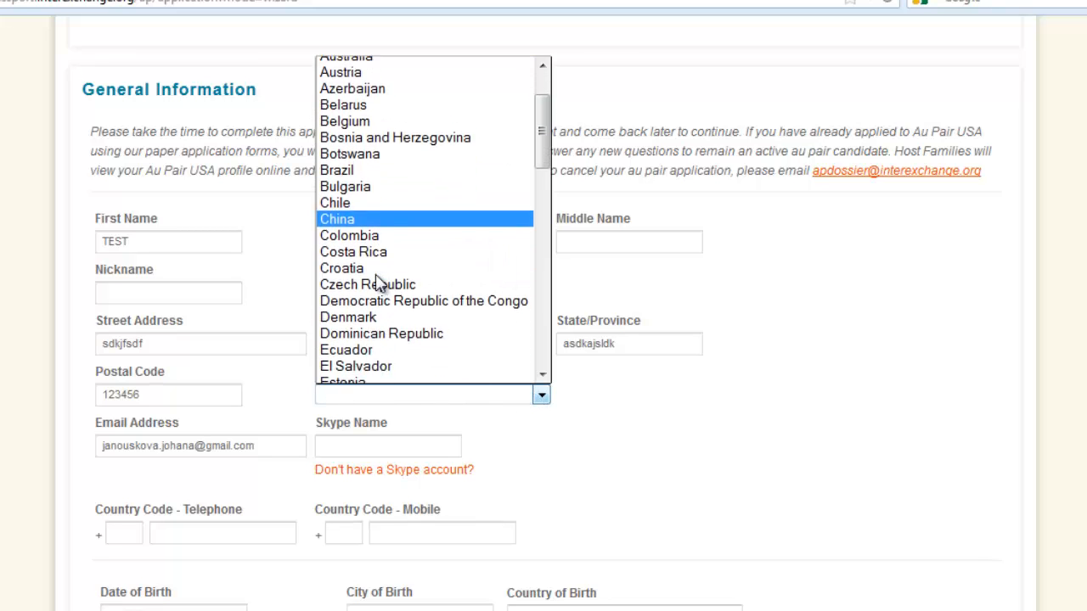
{"action": "key", "text": "i"}
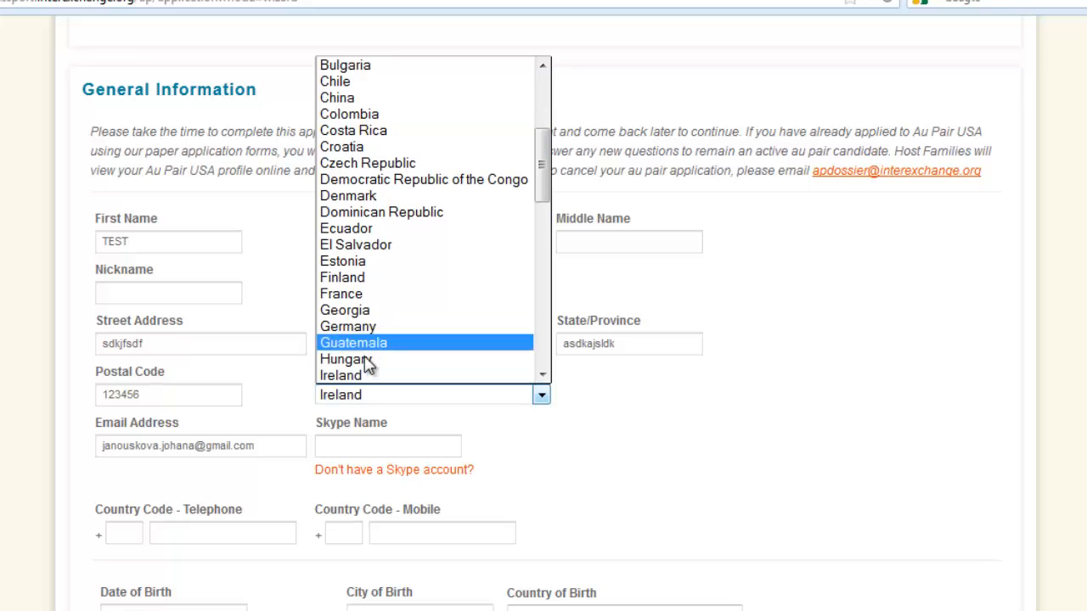
{"action": "left_click", "coordinate": [359, 377]}
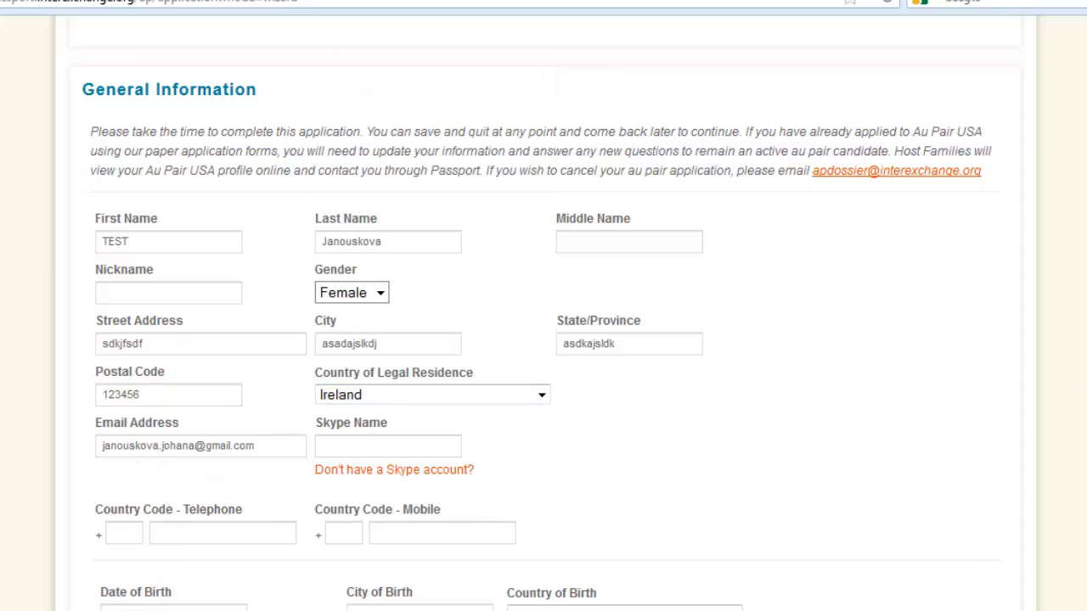
Enter the applicant's Skype name and the telephone and mobile numbers, both with country code 353.
{"action": "scroll", "coordinate": [206, 289], "scroll_direction": "down", "scroll_amount": 3}
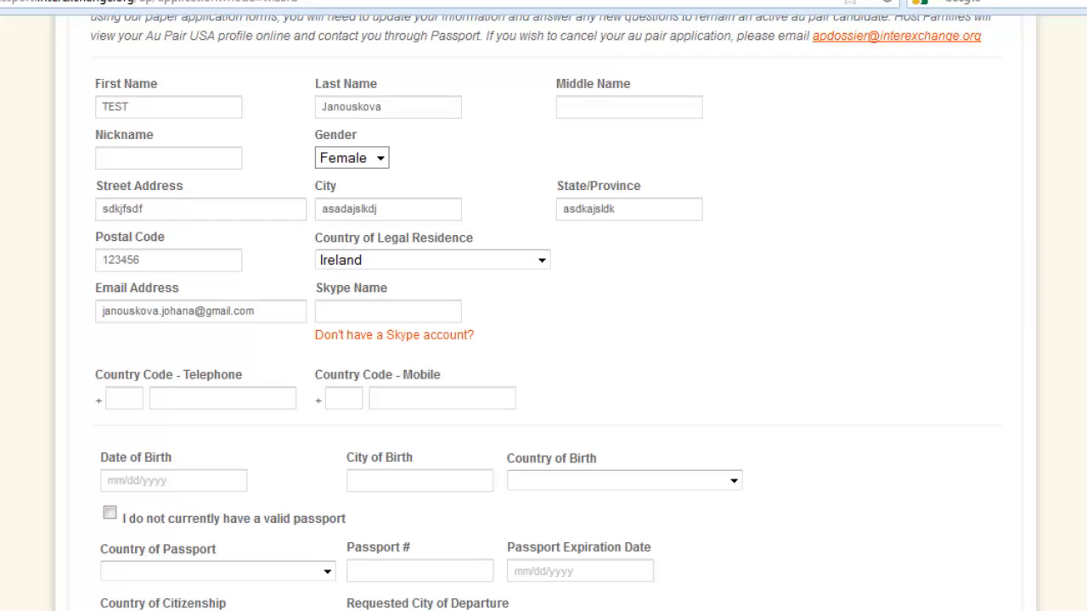
{"action": "type", "text": "sdflkjsdf"}
{"action": "scroll", "coordinate": [537, 186], "scroll_direction": "down", "scroll_amount": 4}
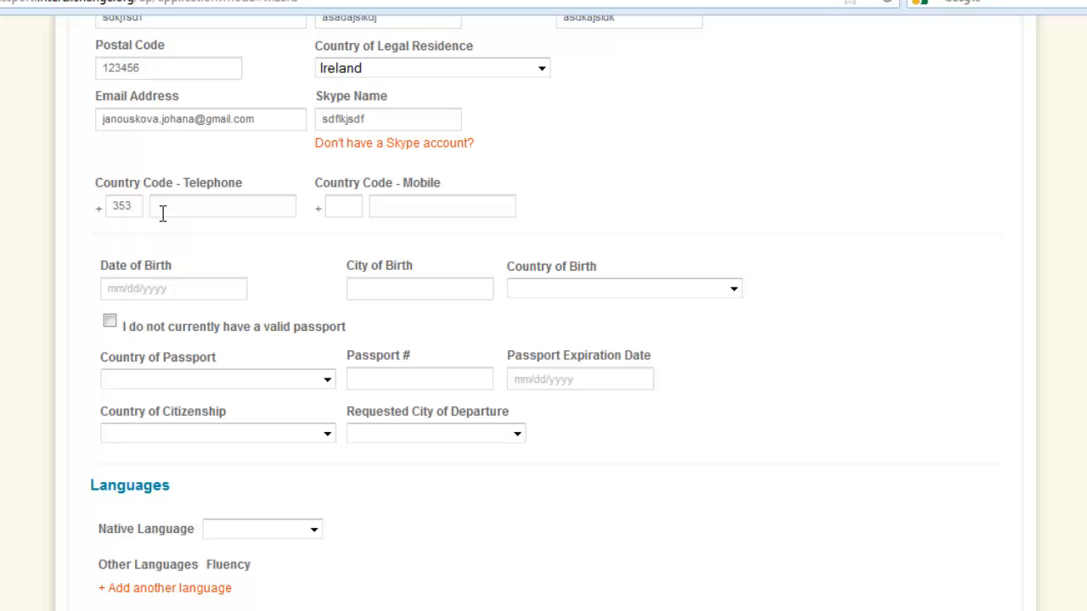
{"action": "left_click", "coordinate": [213, 212]}
{"action": "type", "text": "1231231"}
{"action": "left_click", "coordinate": [335, 207]}
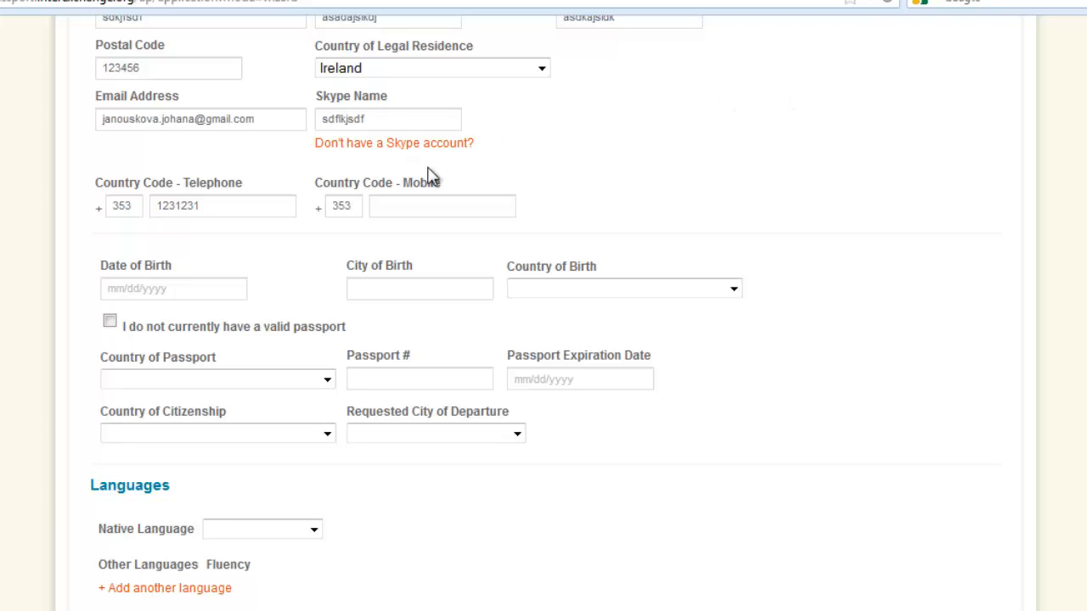
{"action": "left_click", "coordinate": [467, 208]}
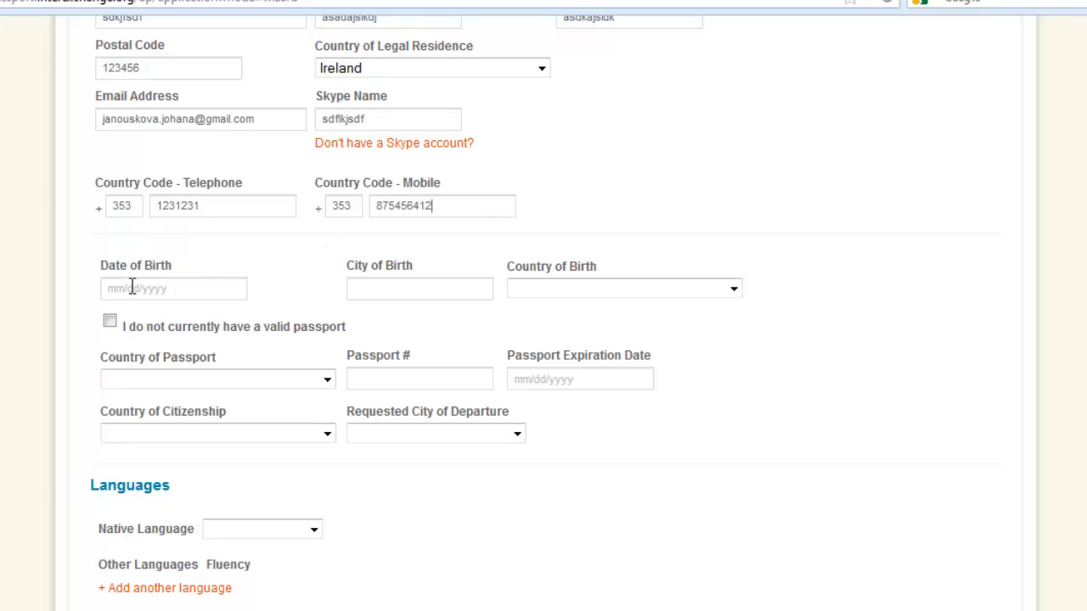
Choose the applicant's date of birth from the calendar, picking the birth year and the day in September.
{"action": "left_click", "coordinate": [141, 285]}
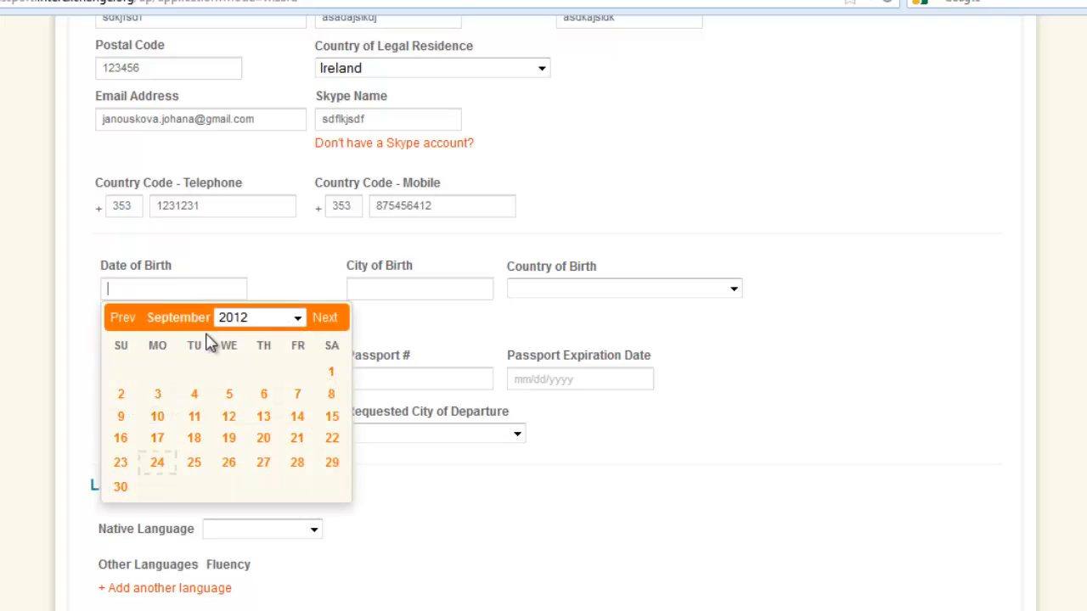
{"action": "left_click", "coordinate": [298, 325]}
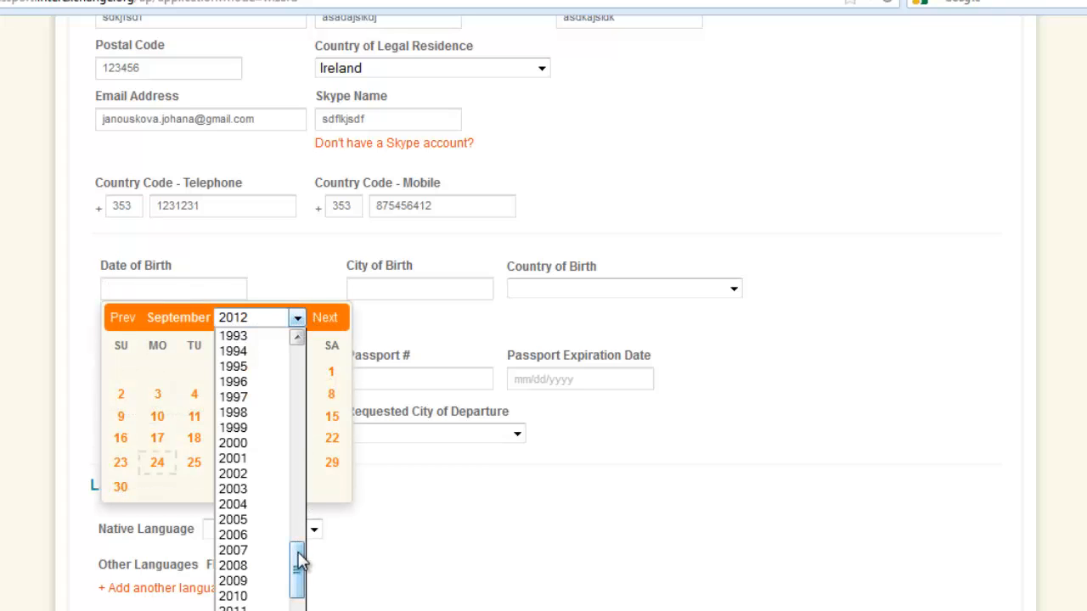
{"action": "scroll", "coordinate": [300, 558], "scroll_direction": "down", "scroll_amount": 2}
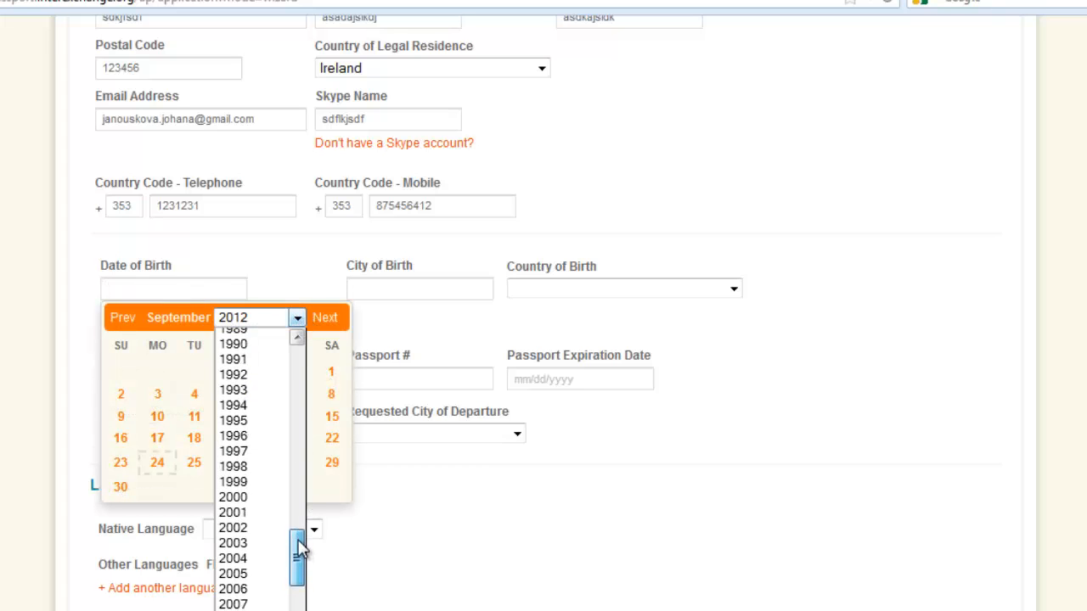
{"action": "left_click", "coordinate": [262, 452]}
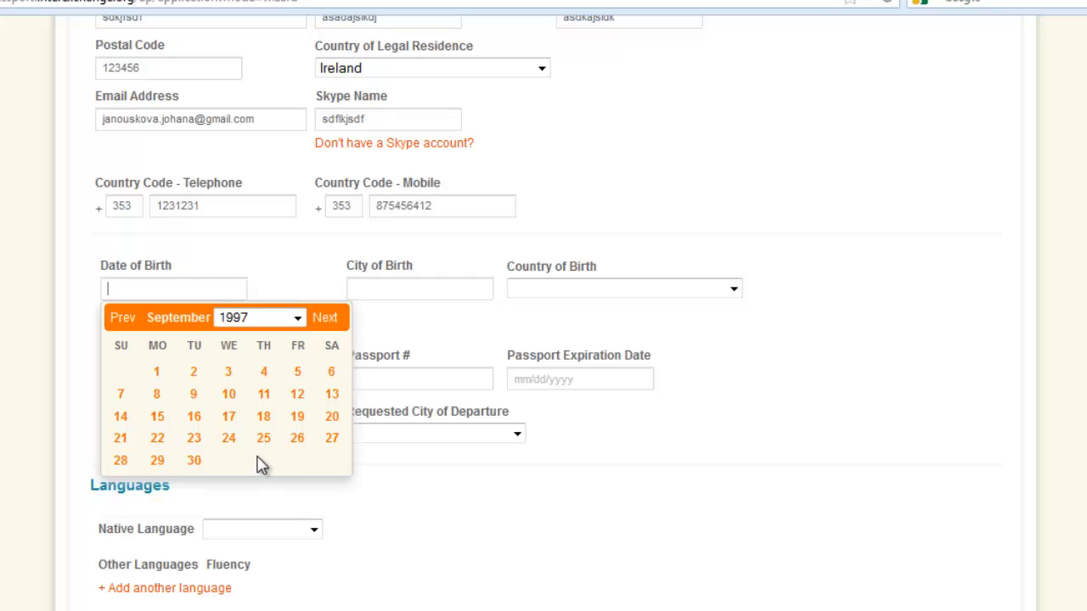
{"action": "left_click", "coordinate": [298, 319]}
{"action": "scroll", "coordinate": [306, 532], "scroll_direction": "up", "scroll_amount": 4}
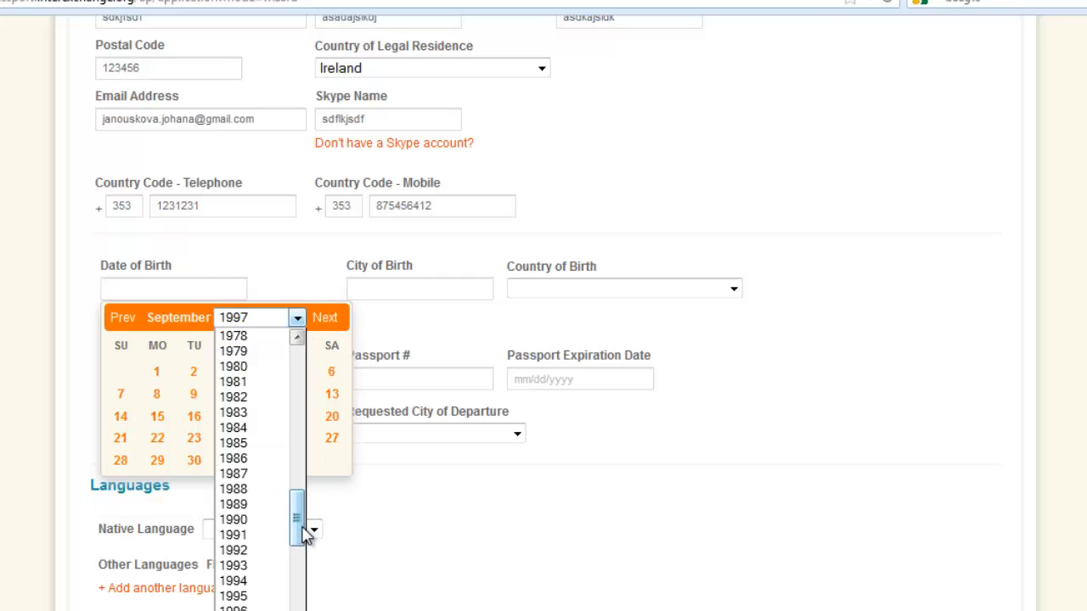
{"action": "left_click", "coordinate": [248, 460]}
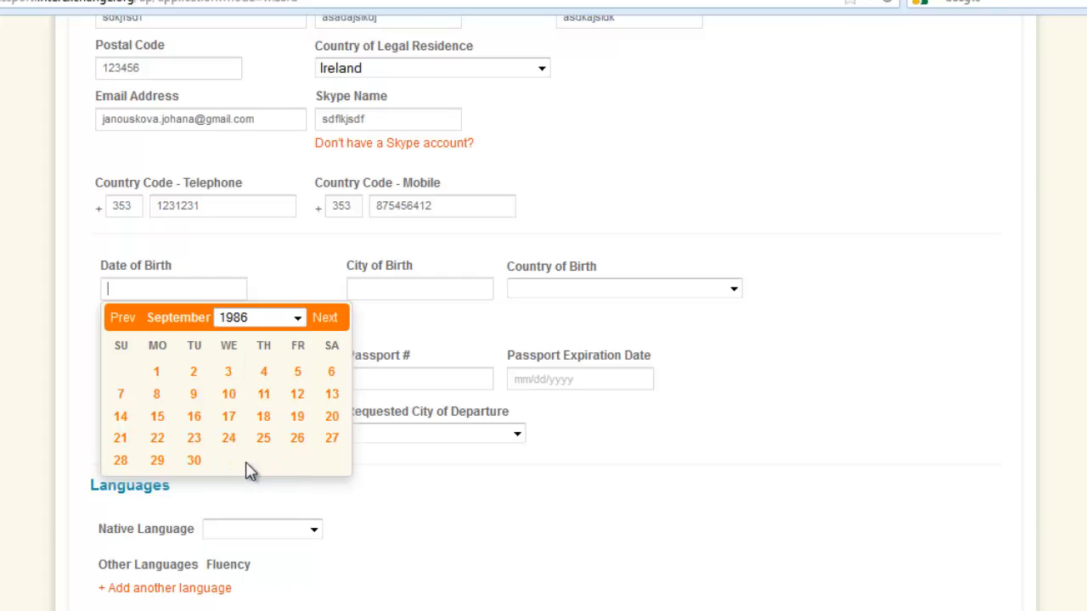
{"action": "left_click", "coordinate": [230, 395]}
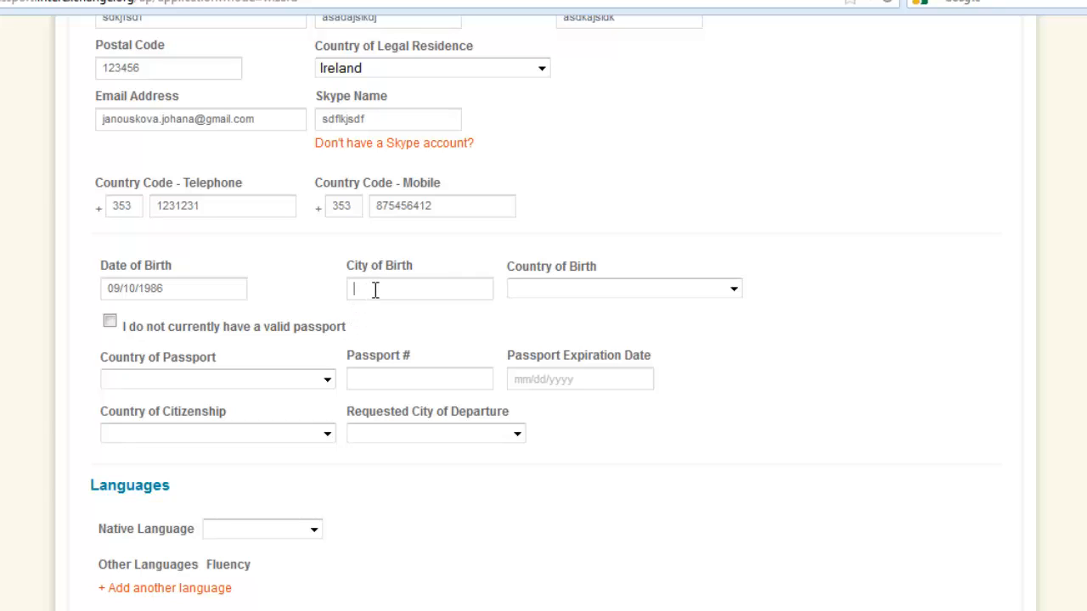
Enter "sdlkfjsldf" as the city of birth and choose Ireland as the country of birth.
{"action": "type", "text": "sdlkfjsldf"}
{"action": "left_click", "coordinate": [559, 293]}
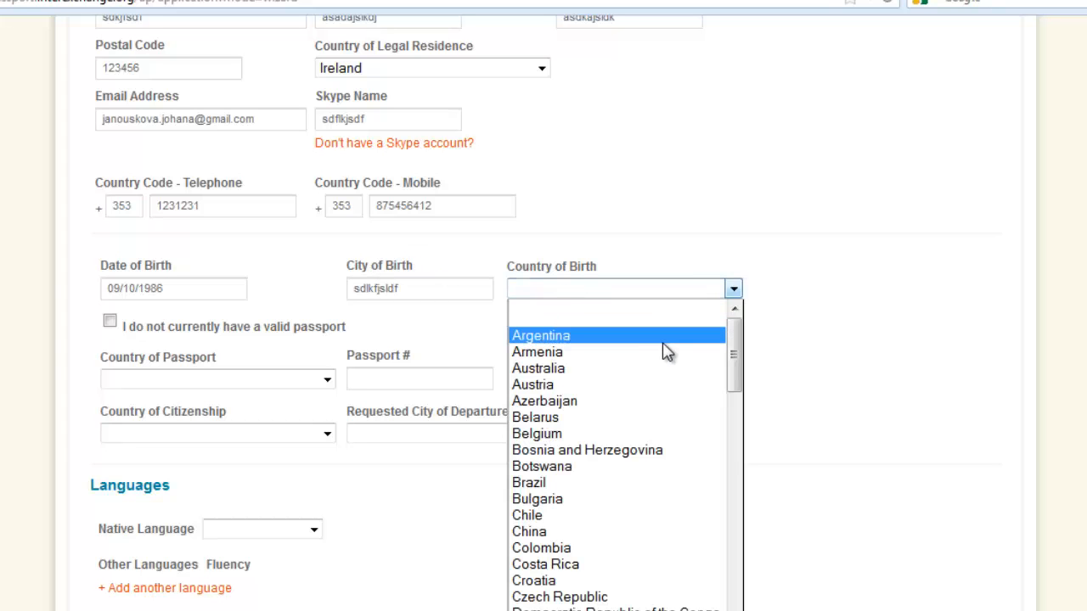
{"action": "key", "text": "i"}
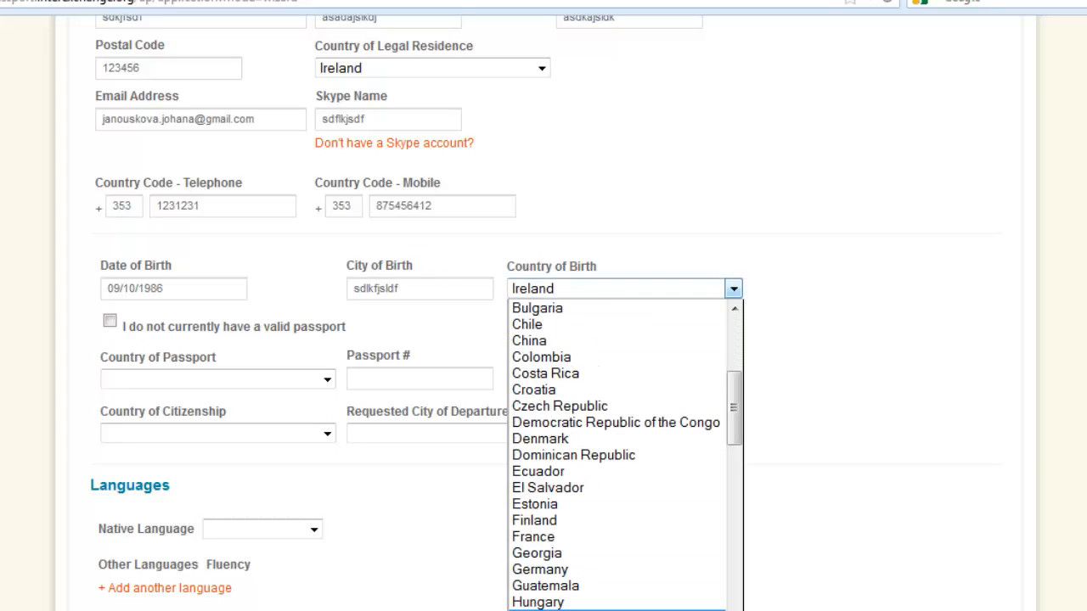
{"action": "left_click", "coordinate": [624, 610]}
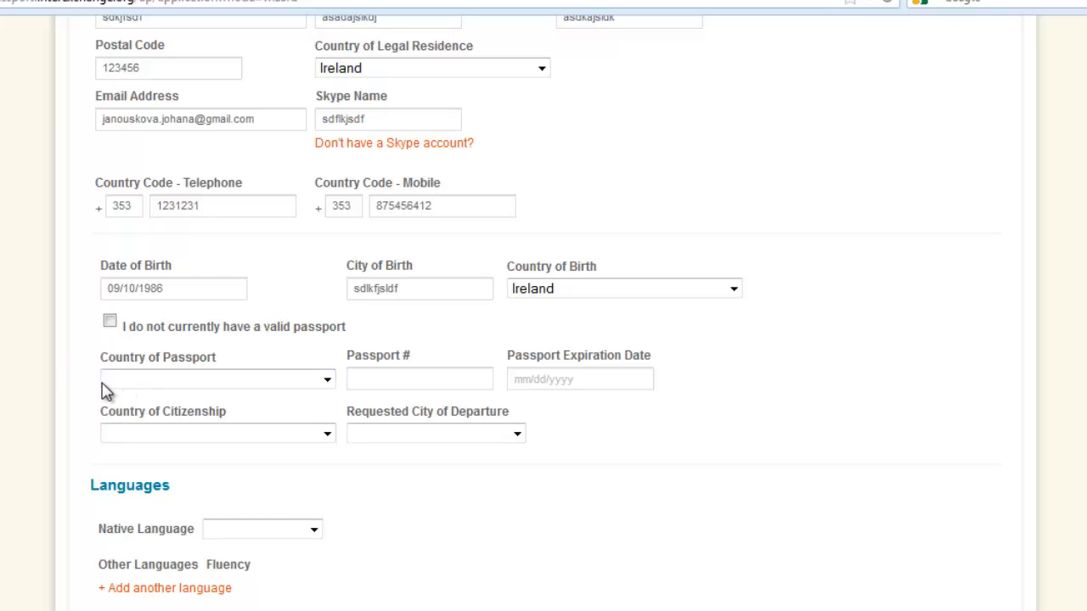
Choose Ireland as the country of passport and enter the applicant's passport number.
{"action": "left_click", "coordinate": [215, 386]}
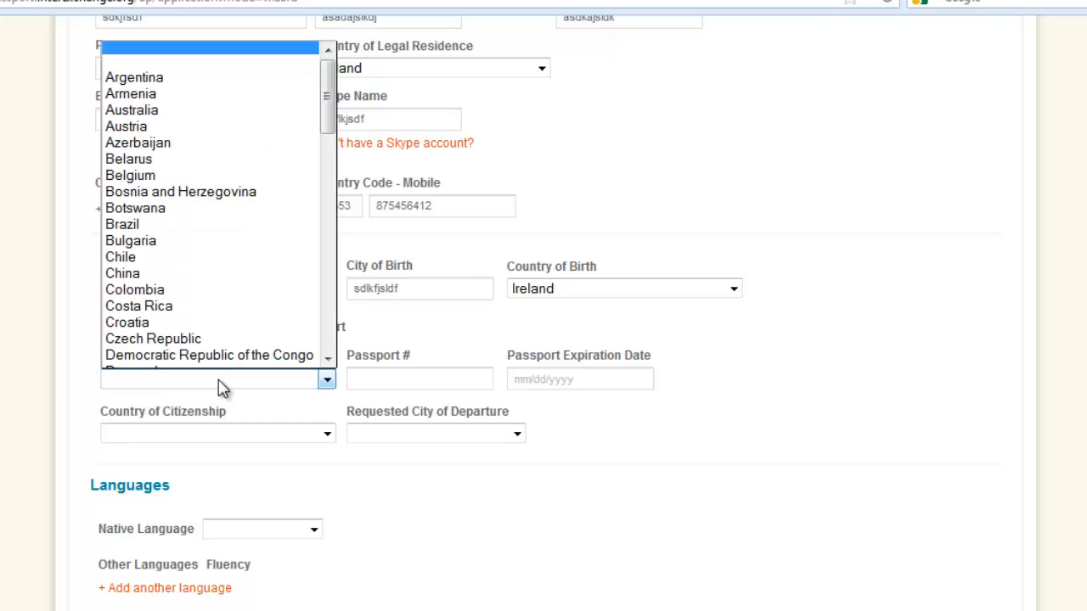
{"action": "key", "text": "i"}
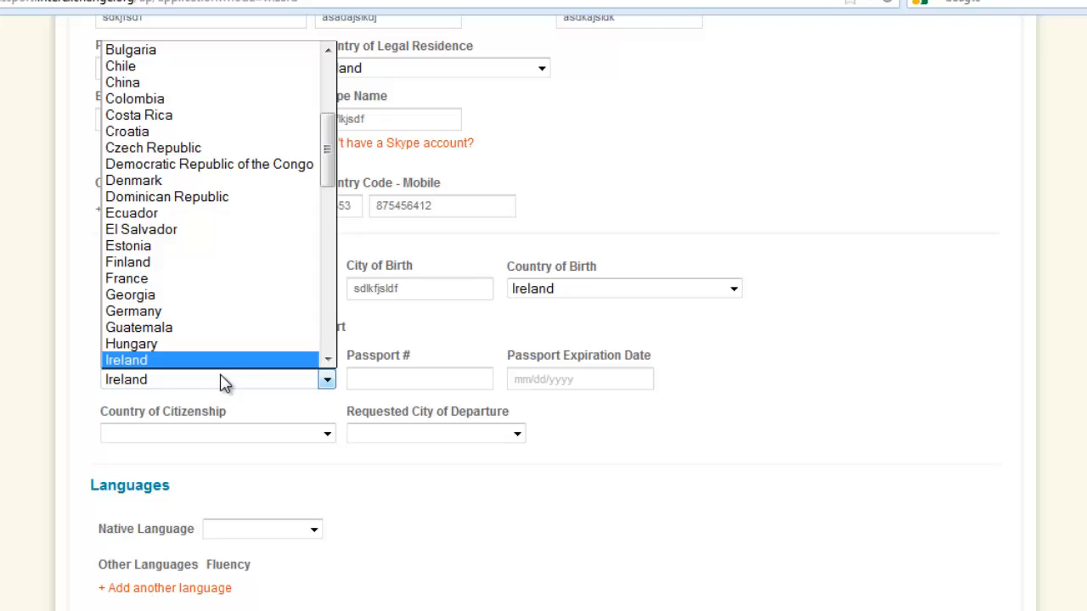
{"action": "left_click", "coordinate": [238, 370]}
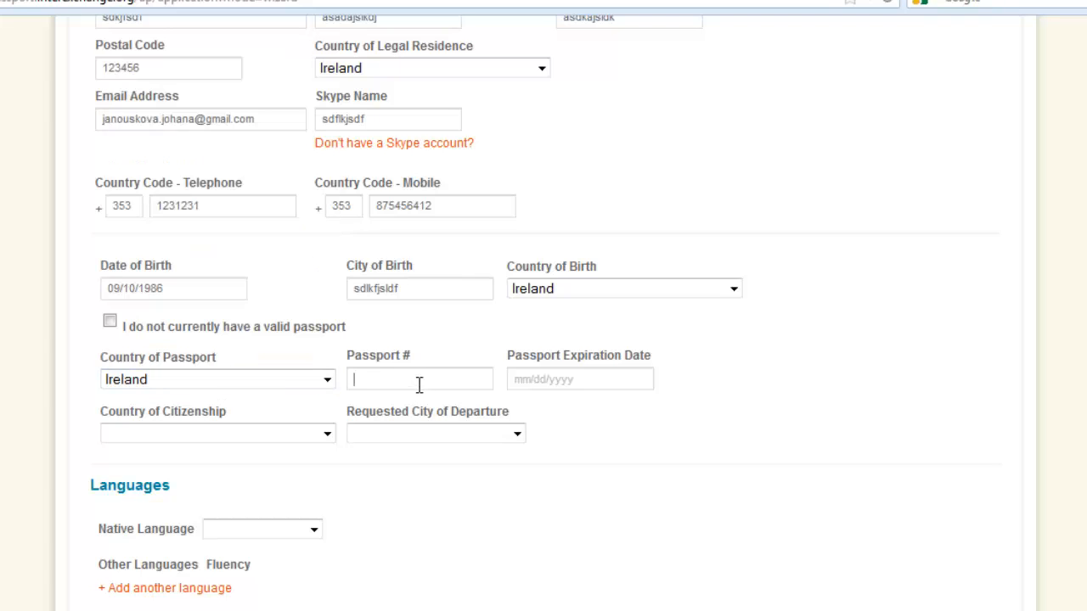
{"action": "left_click", "coordinate": [419, 385]}
{"action": "type", "text": "123456789"}
Set the passport expiration date to 09/17/2014 using the calendar.
{"action": "left_click", "coordinate": [551, 379]}
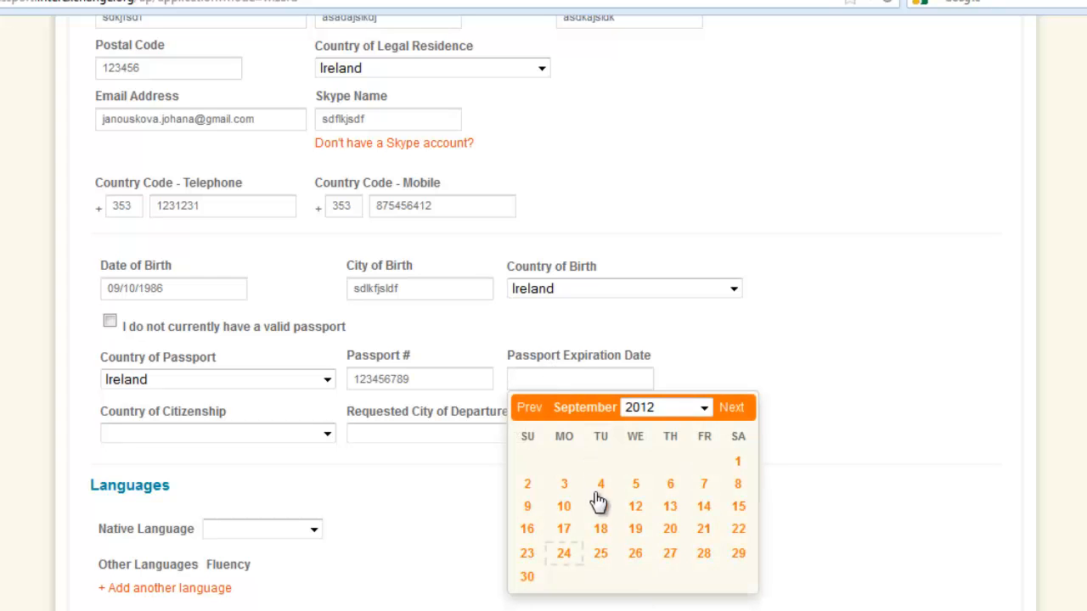
{"action": "left_click", "coordinate": [703, 407]}
{"action": "left_click", "coordinate": [653, 471]}
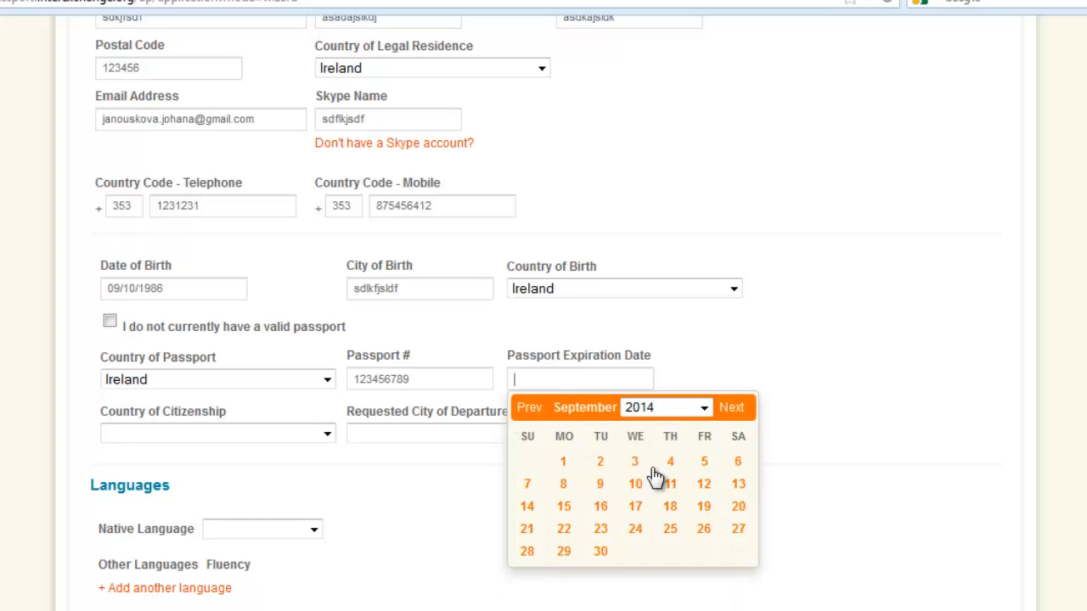
{"action": "left_click", "coordinate": [635, 506]}
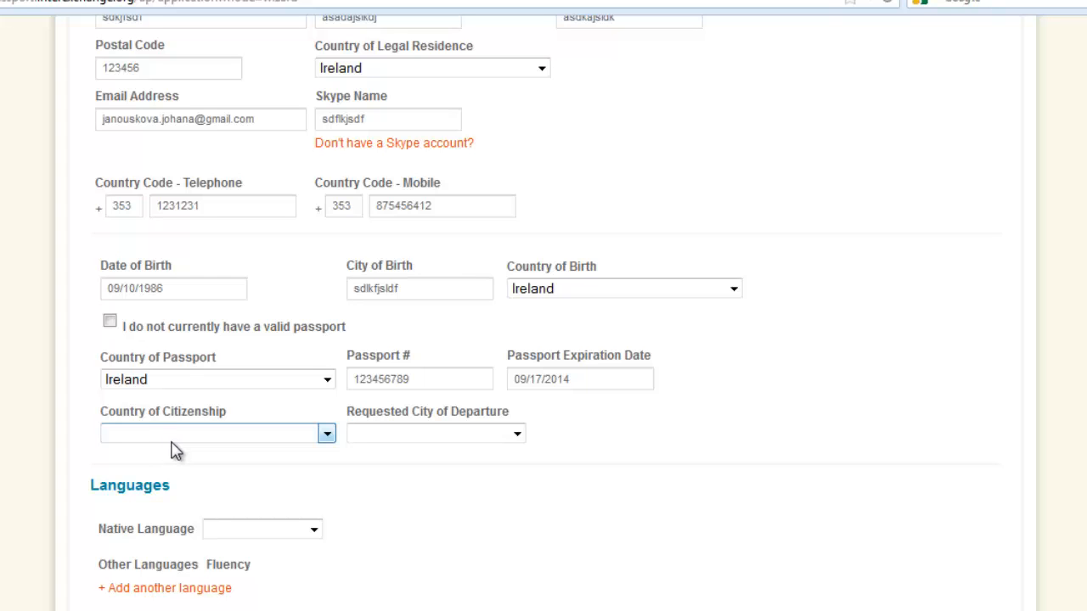
Choose Ireland as the country of citizenship and Dublin as the requested city of departure.
{"action": "left_click", "coordinate": [234, 442]}
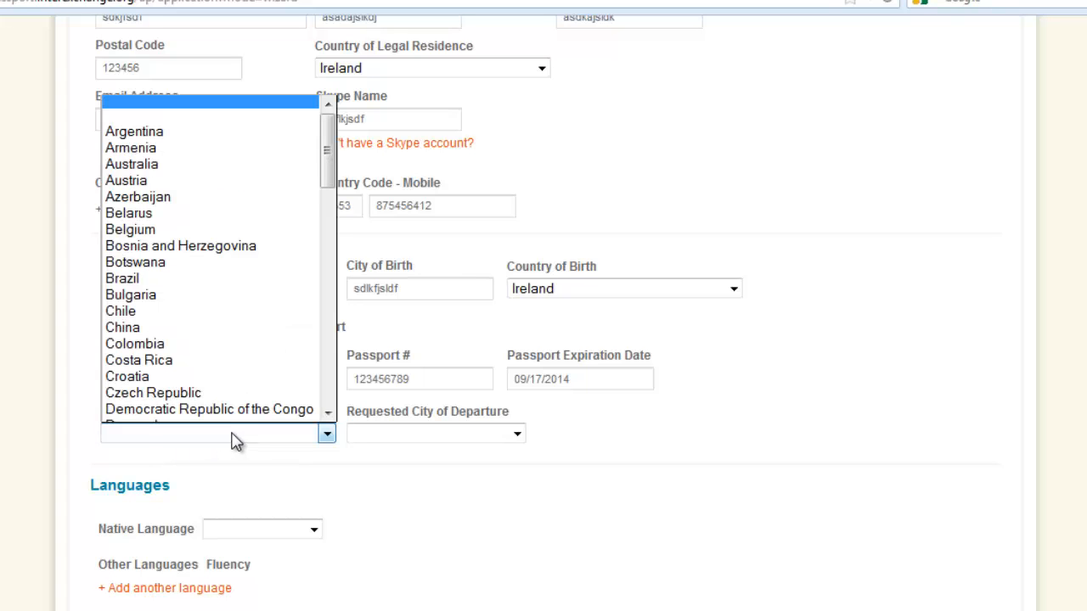
{"action": "key", "text": "i"}
{"action": "left_click", "coordinate": [245, 419]}
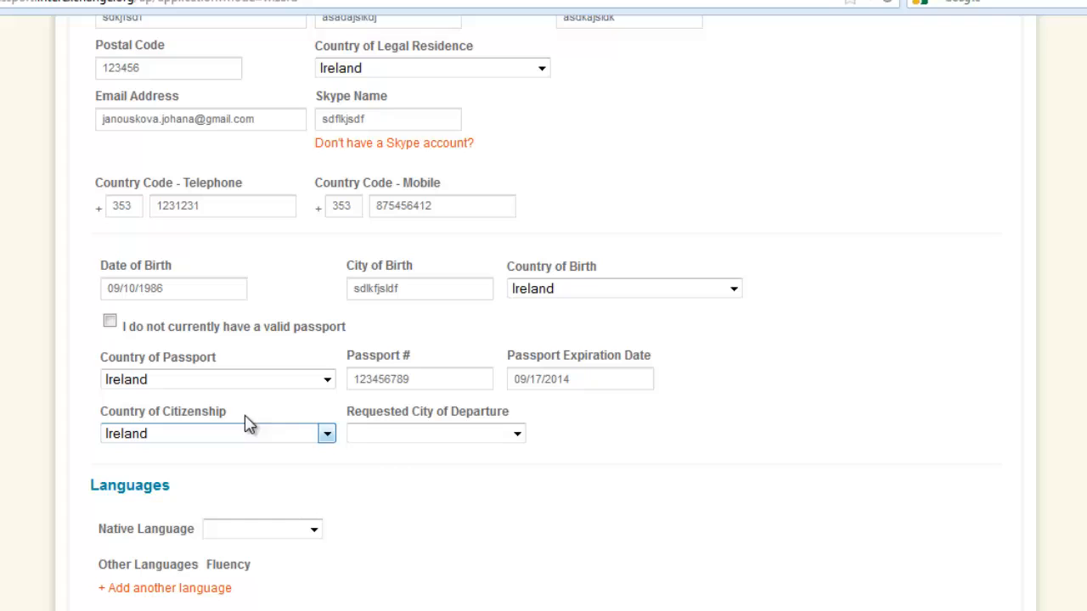
{"action": "left_click", "coordinate": [405, 445]}
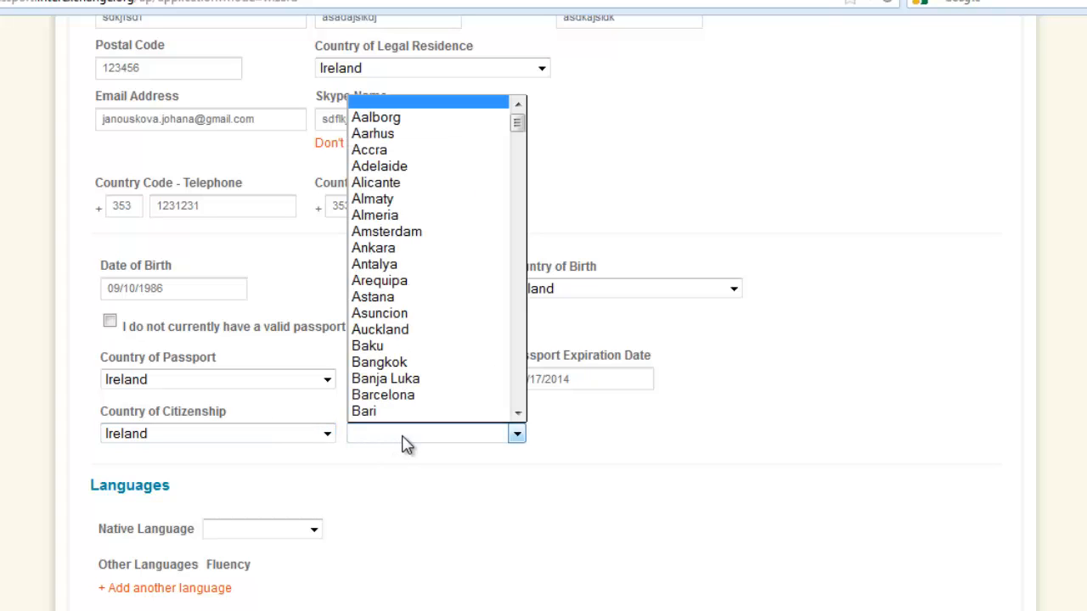
{"action": "key", "text": "d"}
{"action": "key", "text": "u"}
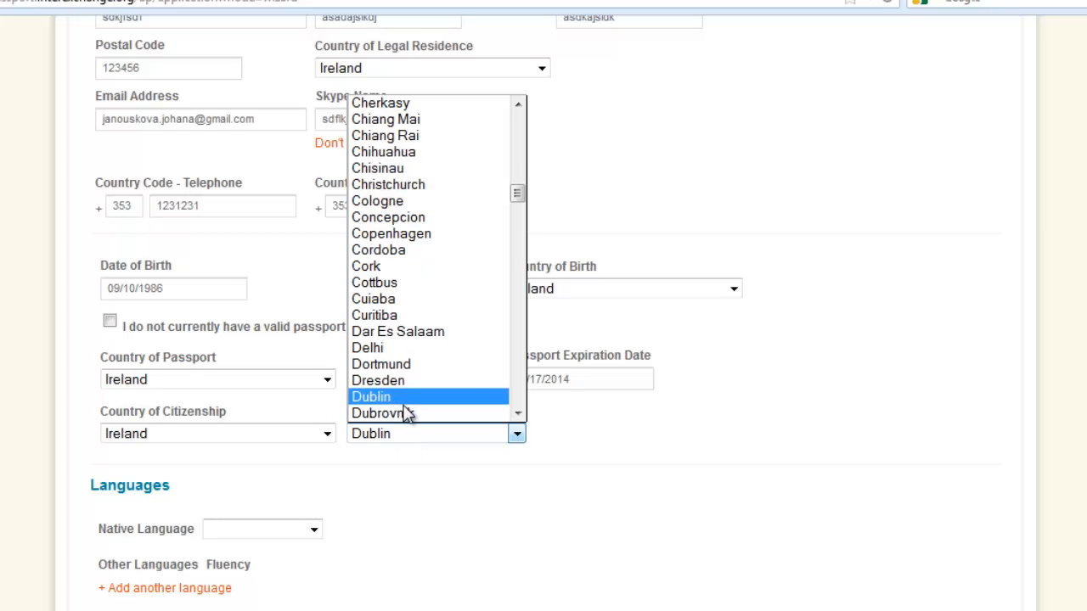
{"action": "left_click", "coordinate": [401, 404]}
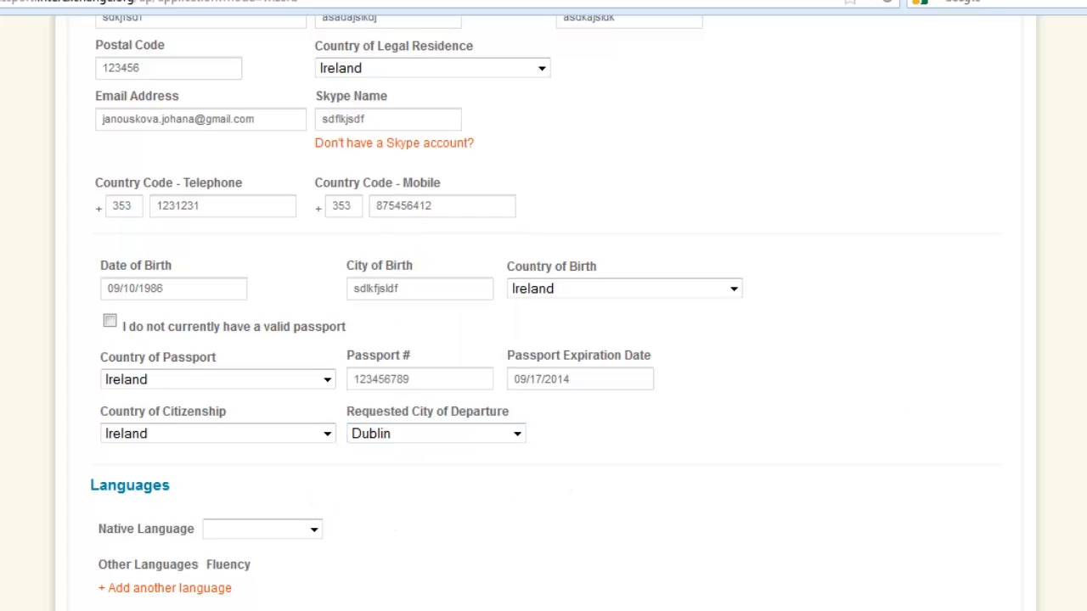
{"action": "scroll", "coordinate": [543, 340], "scroll_direction": "down", "scroll_amount": 4}
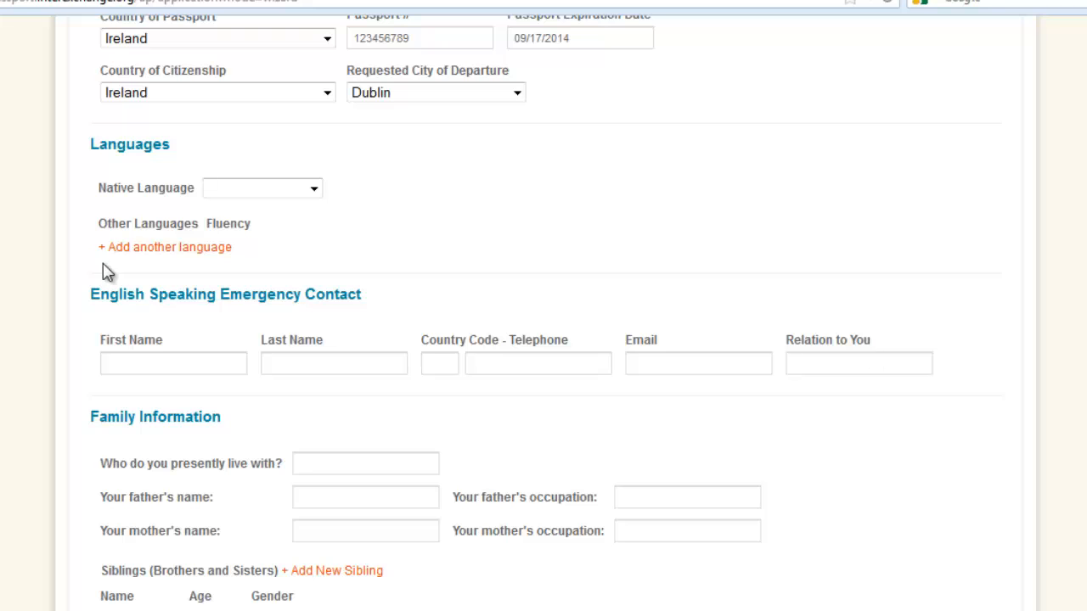
Choose English as the native language.
{"action": "left_click", "coordinate": [313, 190]}
{"action": "key", "text": "e"}
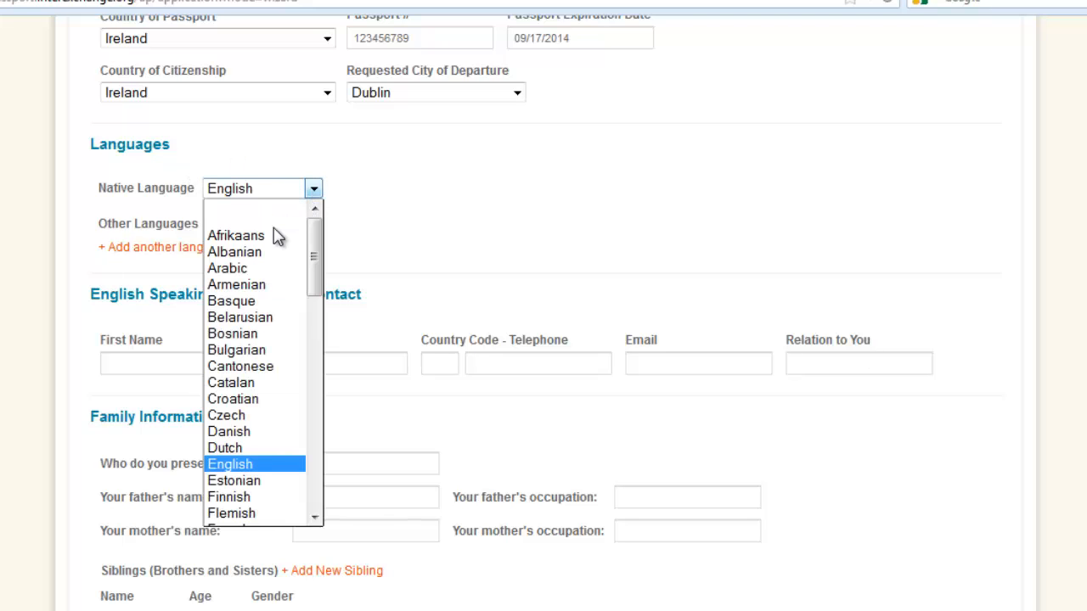
{"action": "left_click", "coordinate": [229, 466]}
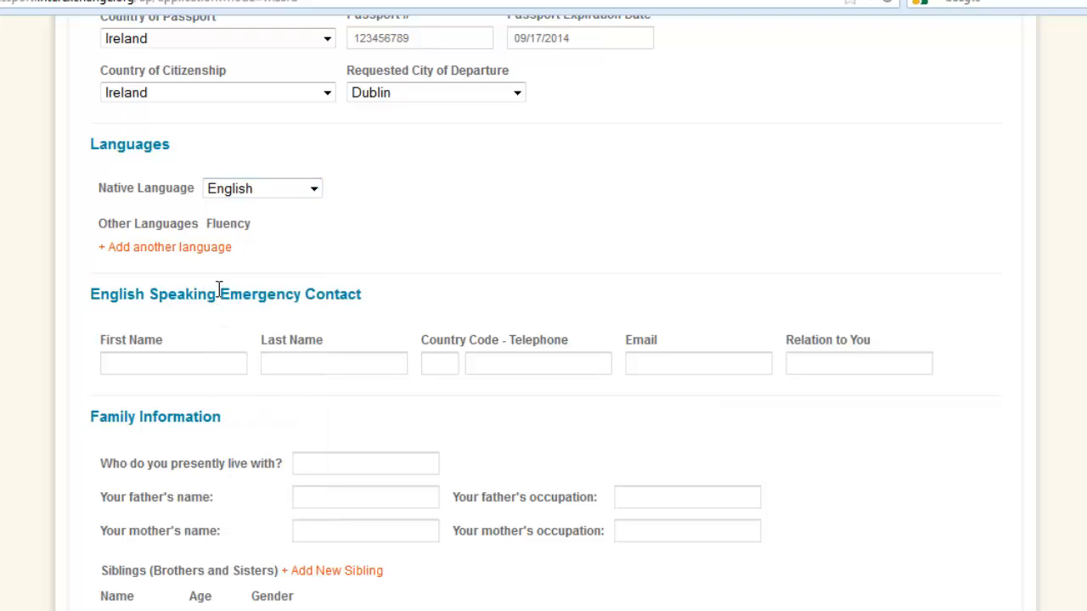
Add Spanish as another language with Advanced fluency.
{"action": "left_click", "coordinate": [142, 248]}
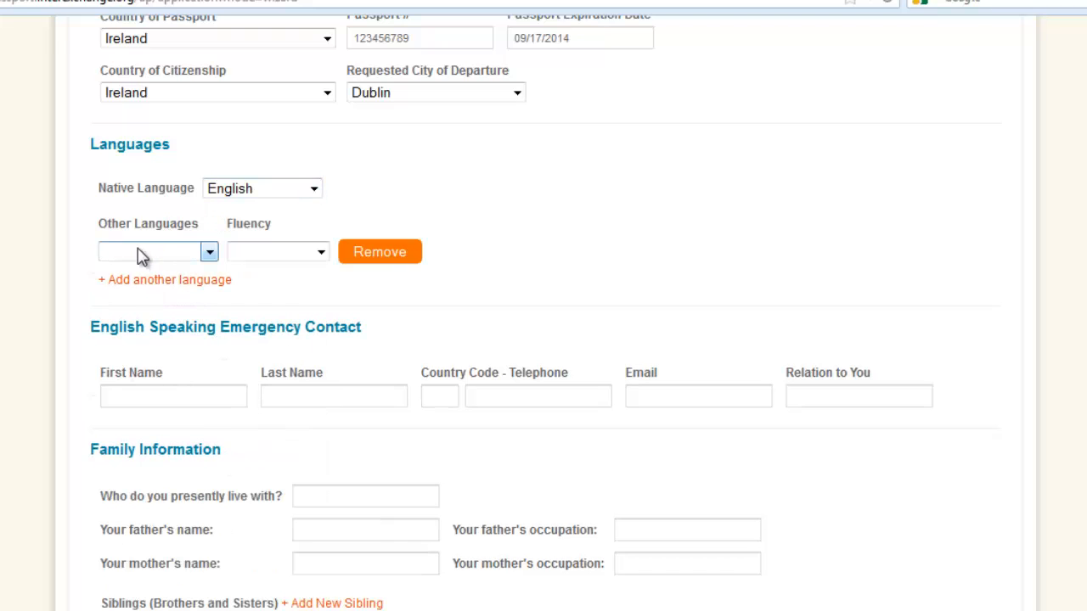
{"action": "left_click", "coordinate": [210, 252]}
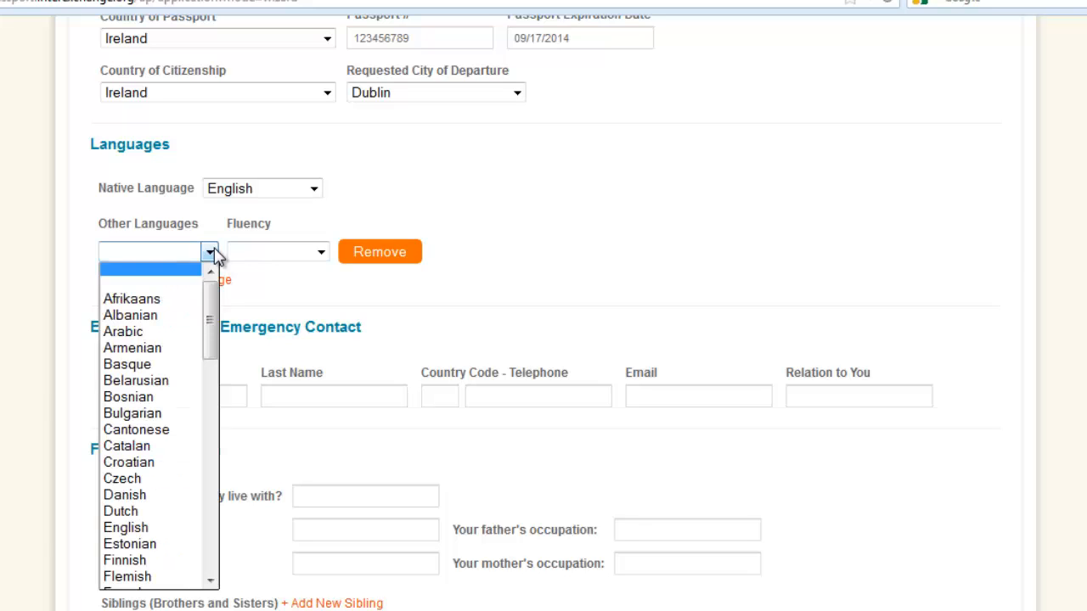
{"action": "type", "text": "sp"}
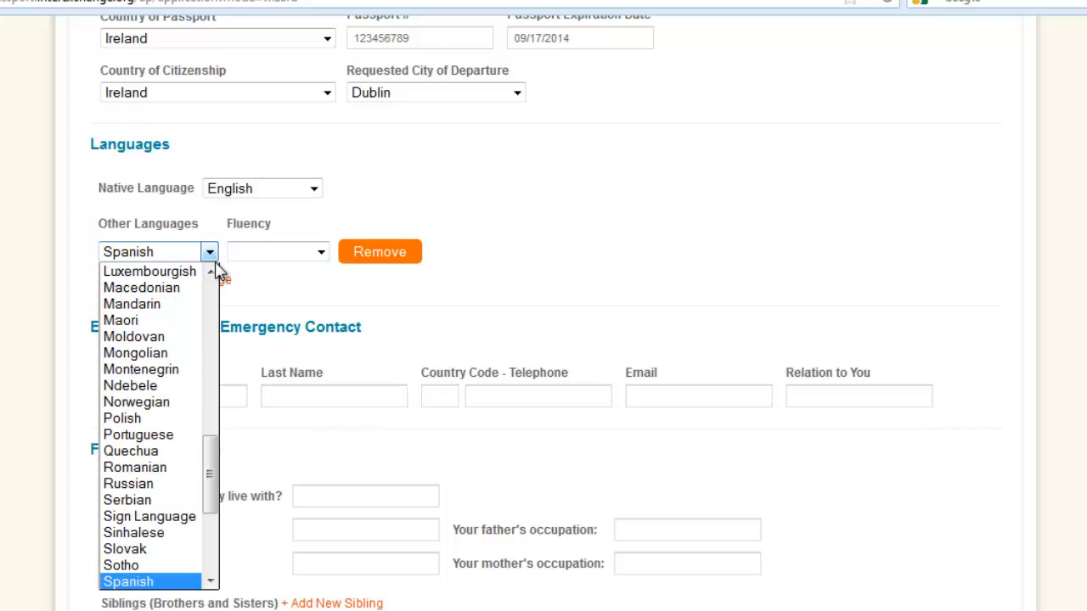
{"action": "left_click", "coordinate": [142, 582]}
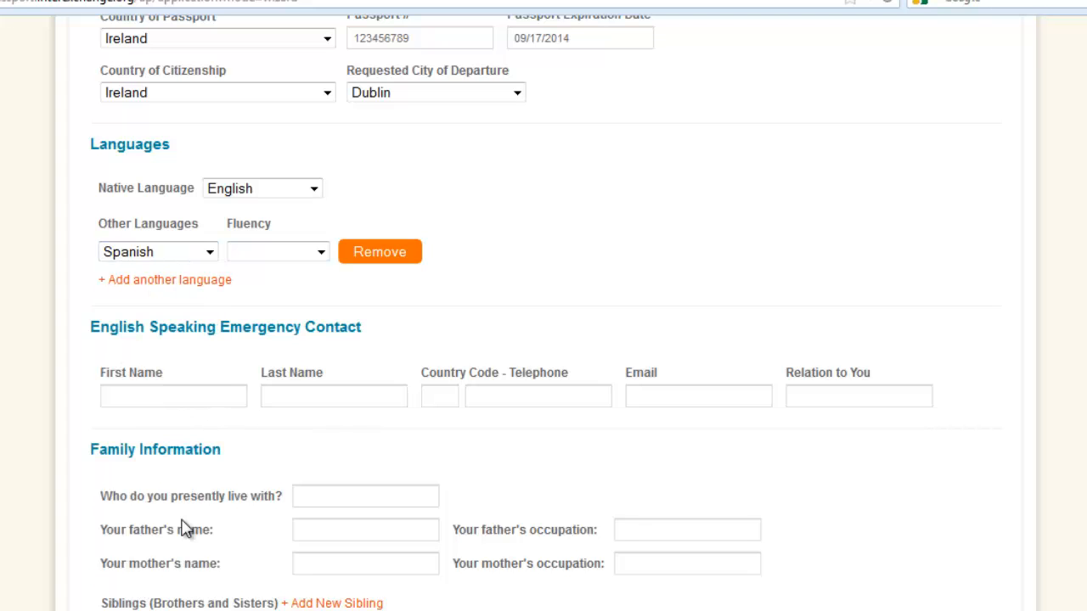
{"action": "left_click", "coordinate": [318, 252]}
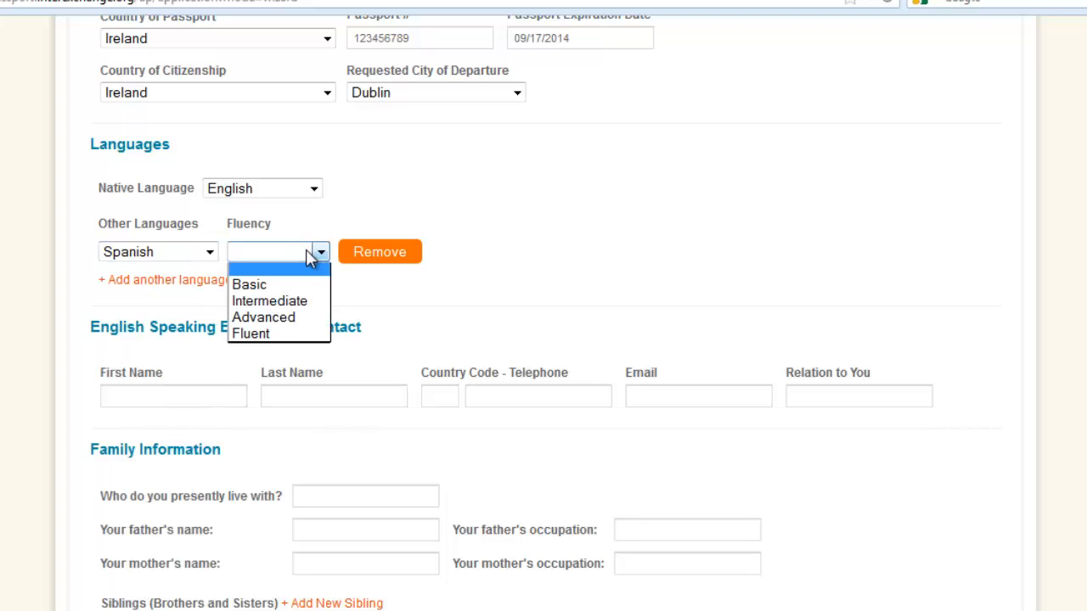
{"action": "left_click", "coordinate": [270, 319]}
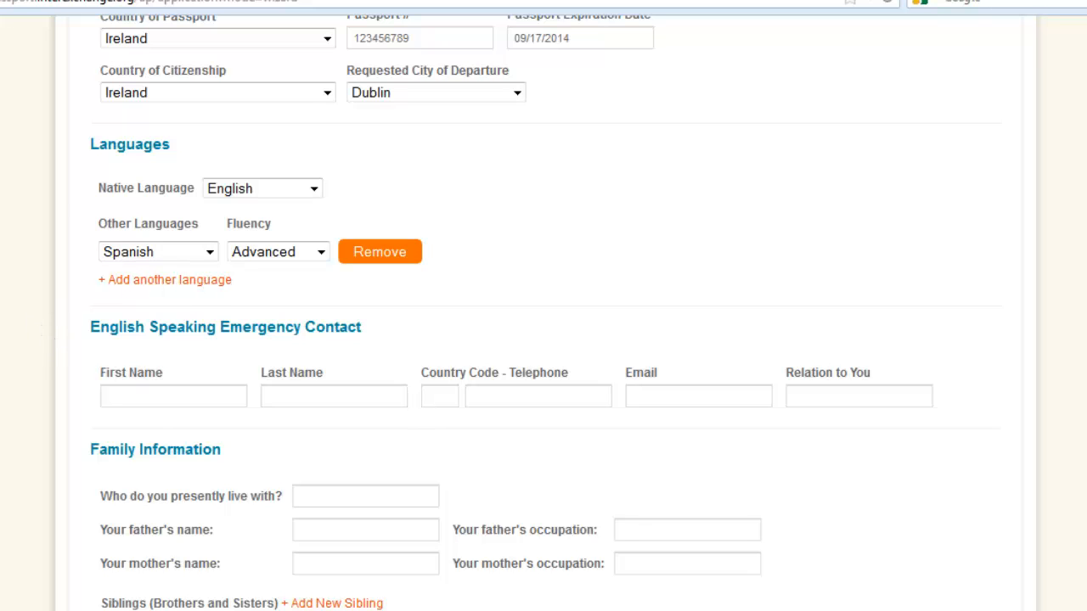
Enter the English-speaking emergency contact's first and last name, country code 353 and telephone number.
{"action": "scroll", "coordinate": [934, 298], "scroll_direction": "down", "scroll_amount": 2}
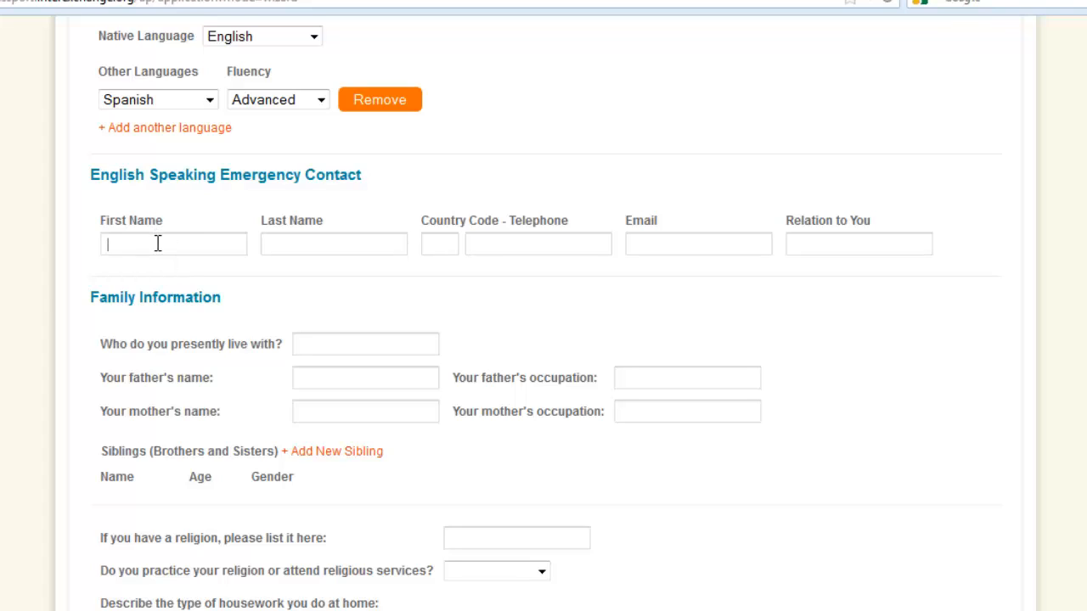
{"action": "left_click", "coordinate": [344, 238]}
{"action": "type", "text": "Janouskova"}
{"action": "left_click", "coordinate": [445, 245]}
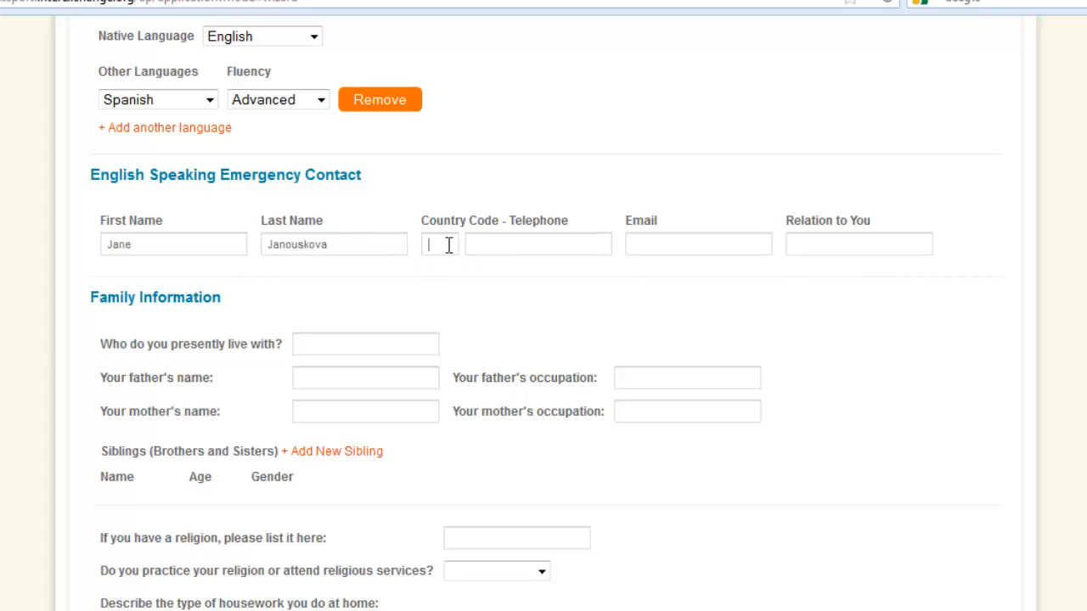
{"action": "type", "text": "353"}
{"action": "left_click", "coordinate": [469, 245]}
{"action": "type", "text": "12345678"}
Fill in the emergency contact's e-mail address and enter "mother" as the relation to the applicant.
{"action": "left_click", "coordinate": [696, 241]}
{"action": "type", "text": "aslkjdaslkdj@saldkfjasdlkf"}
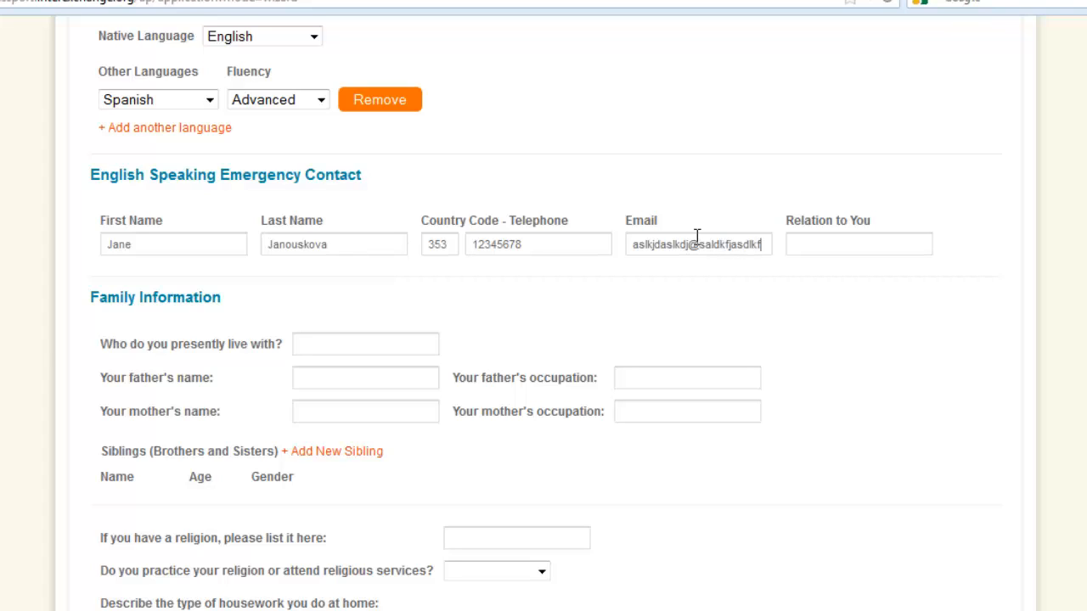
{"action": "type", "text": ".com"}
{"action": "type", "text": "mother"}
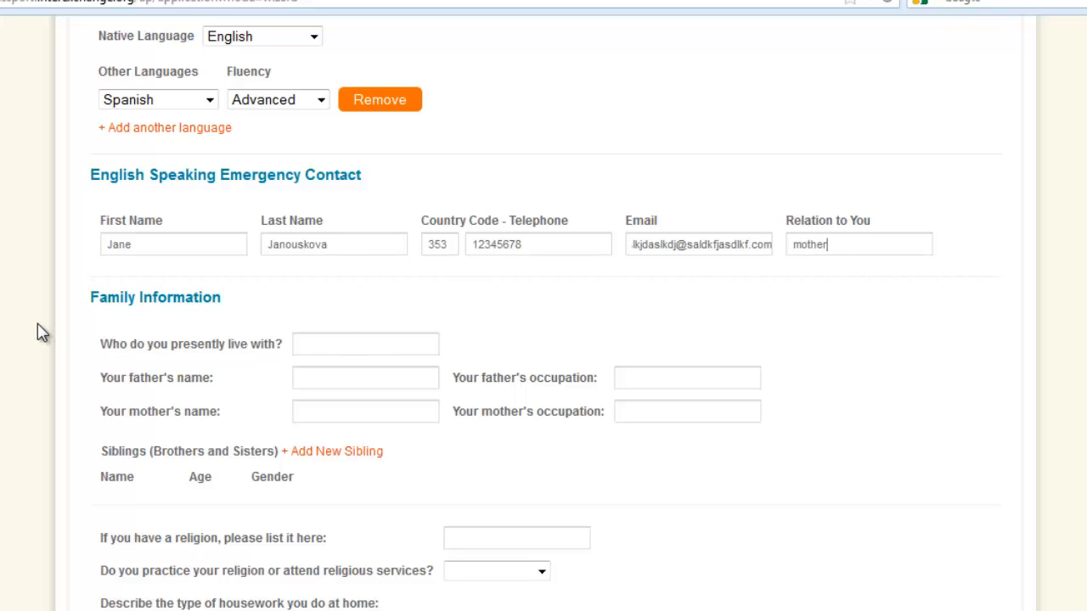
State under Family Information that the applicant presently lives with "family - mom, dad, sister".
{"action": "scroll", "coordinate": [150, 43], "scroll_direction": "down", "scroll_amount": 3}
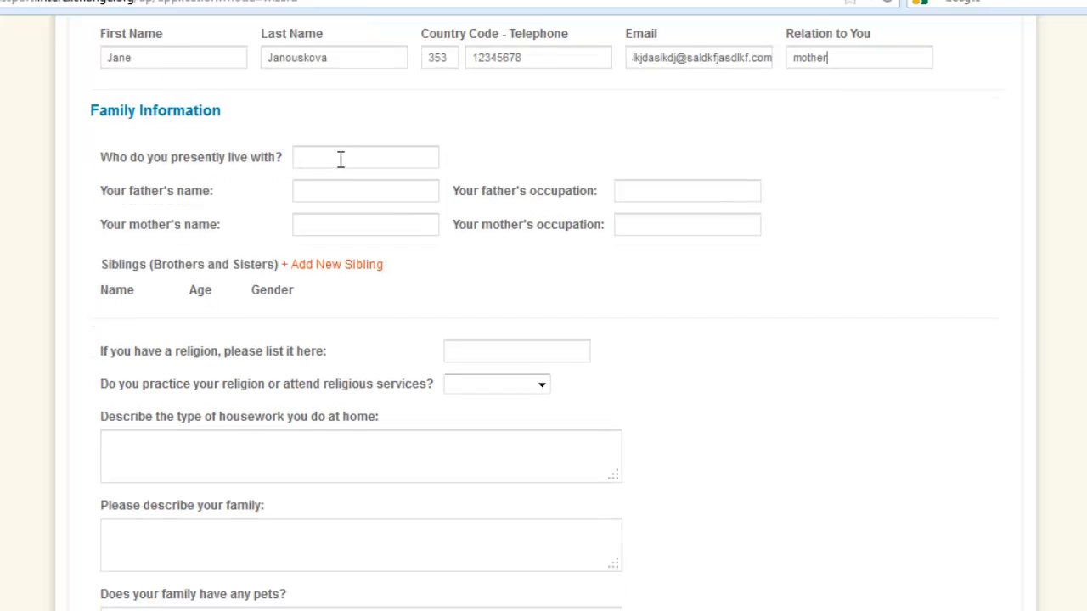
{"action": "left_click", "coordinate": [298, 161]}
{"action": "type", "text": "family - mom, dad, "}
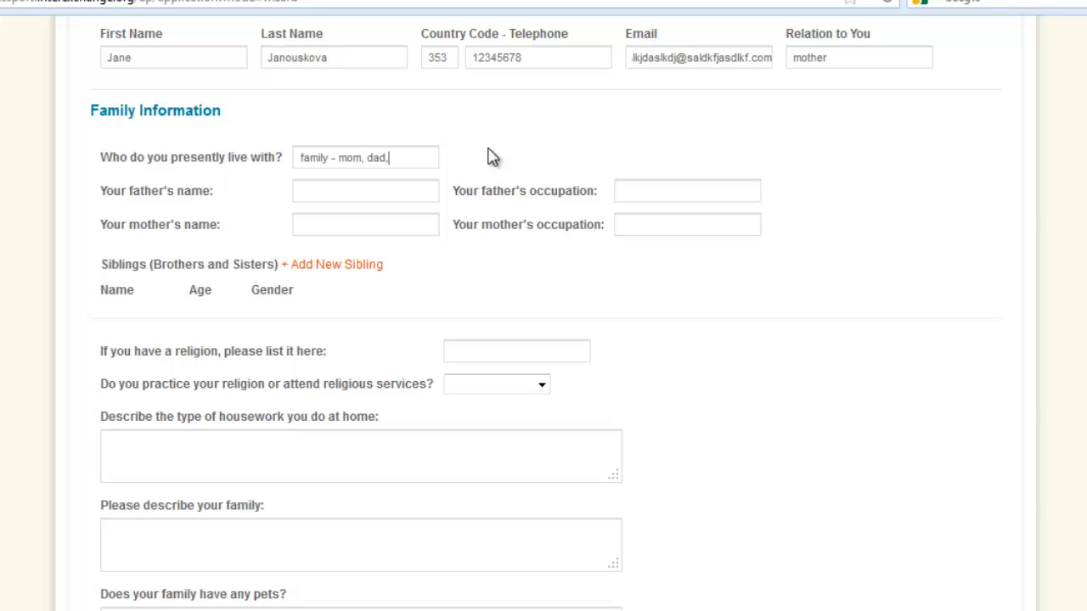
{"action": "type", "text": "siset"}
{"action": "key", "text": "BackSpace"}
{"action": "type", "text": "ster"}
Enter both parents' names, with "gardener" as the father's occupation and "teacher" as the mother's occupation.
{"action": "left_click", "coordinate": [344, 194]}
{"action": "type", "text": "Joh"}
{"action": "type", "text": "gad"}
{"action": "type", "text": "dener"}
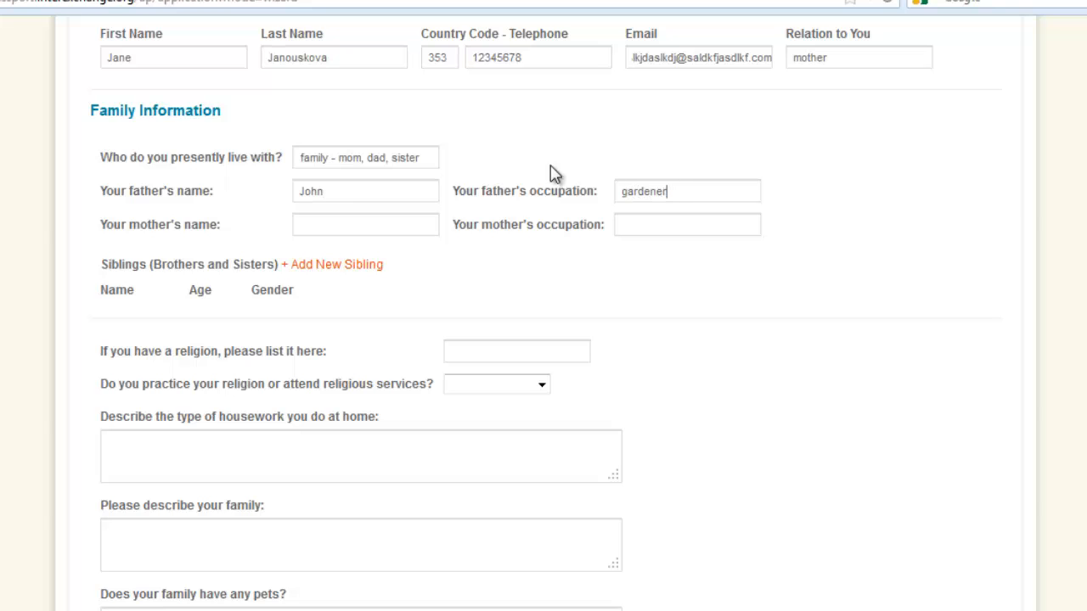
{"action": "left_click", "coordinate": [311, 231]}
{"action": "type", "text": "jane"}
{"action": "left_click", "coordinate": [647, 225]}
{"action": "type", "text": "teacher"}
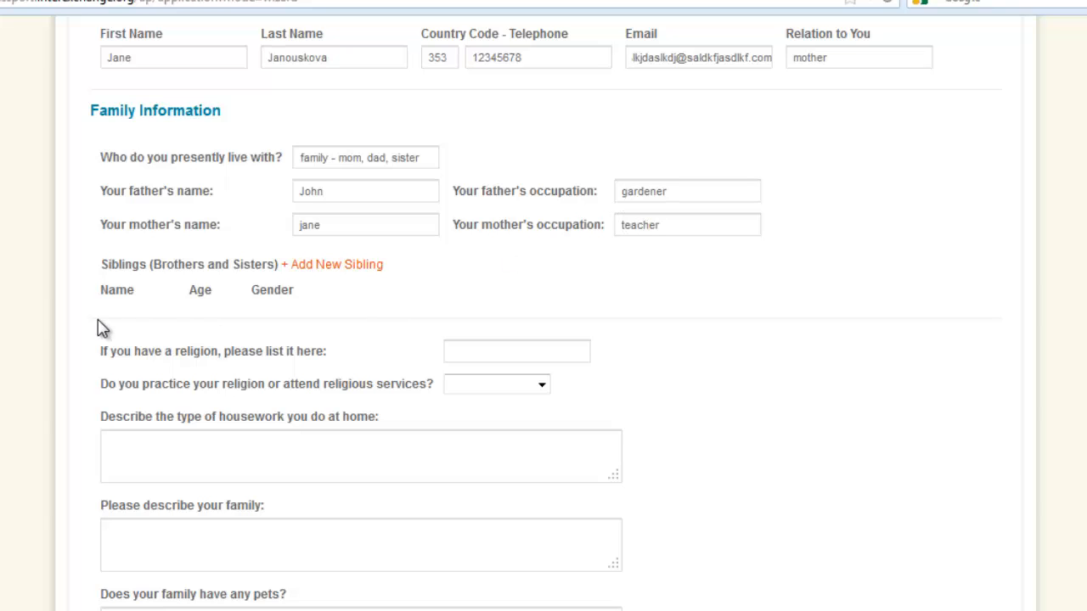
Add a sibling with the sibling's name, age 14 and the gender option Sister.
{"action": "left_click", "coordinate": [323, 270]}
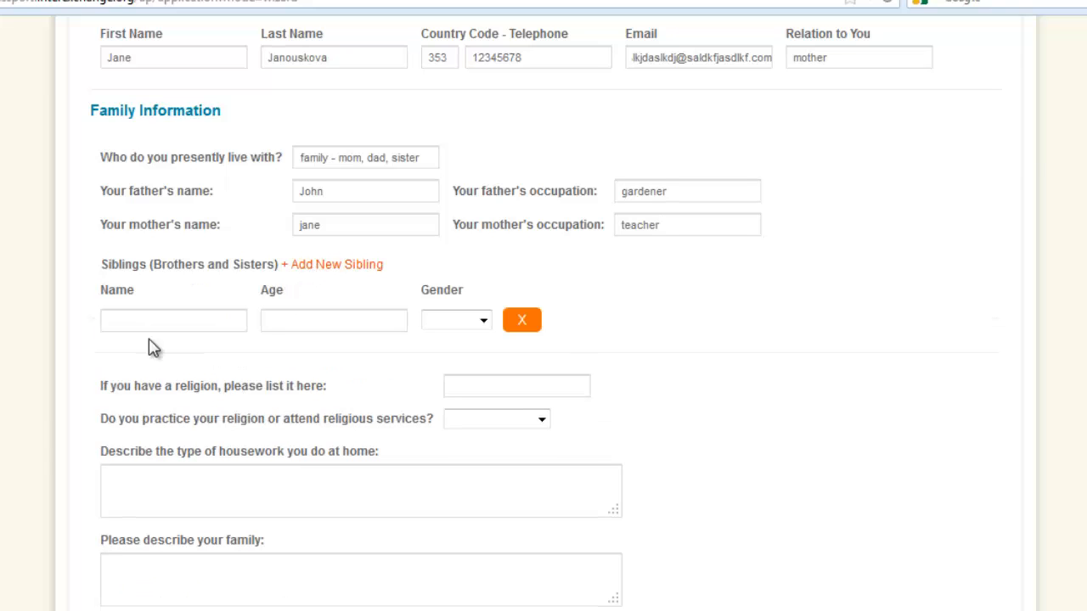
{"action": "left_click", "coordinate": [156, 319]}
{"action": "type", "text": "Caroline"}
{"action": "left_click", "coordinate": [299, 321]}
{"action": "type", "text": "14"}
{"action": "left_click", "coordinate": [483, 321]}
{"action": "left_click", "coordinate": [461, 371]}
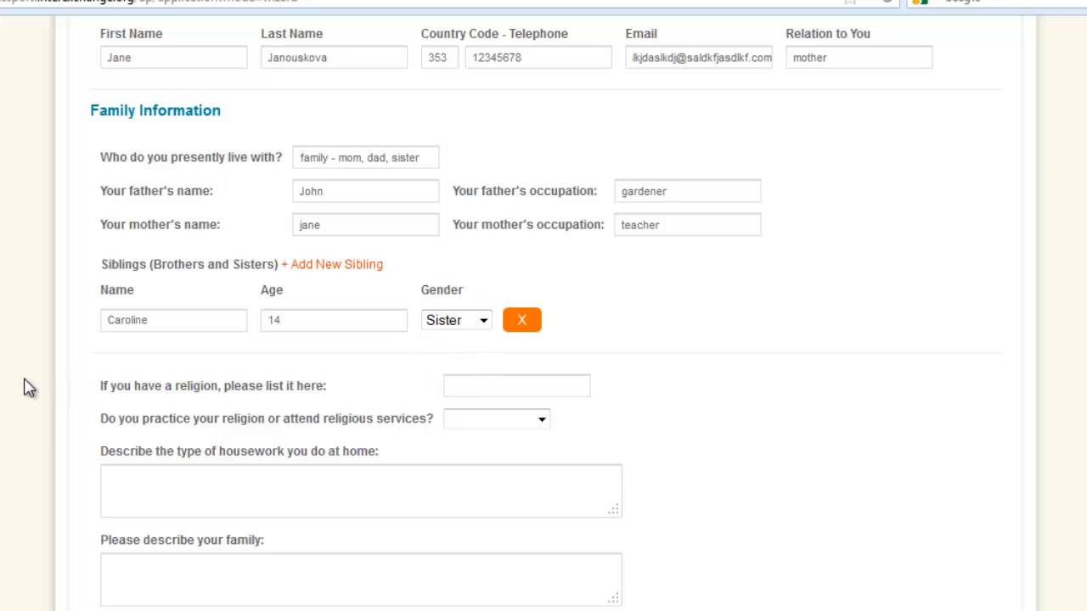
Describe the housework done at home as "ironing, cleaning, cooking,...".
{"action": "left_click", "coordinate": [492, 384]}
{"action": "scroll", "coordinate": [811, 390], "scroll_direction": "down", "scroll_amount": 3}
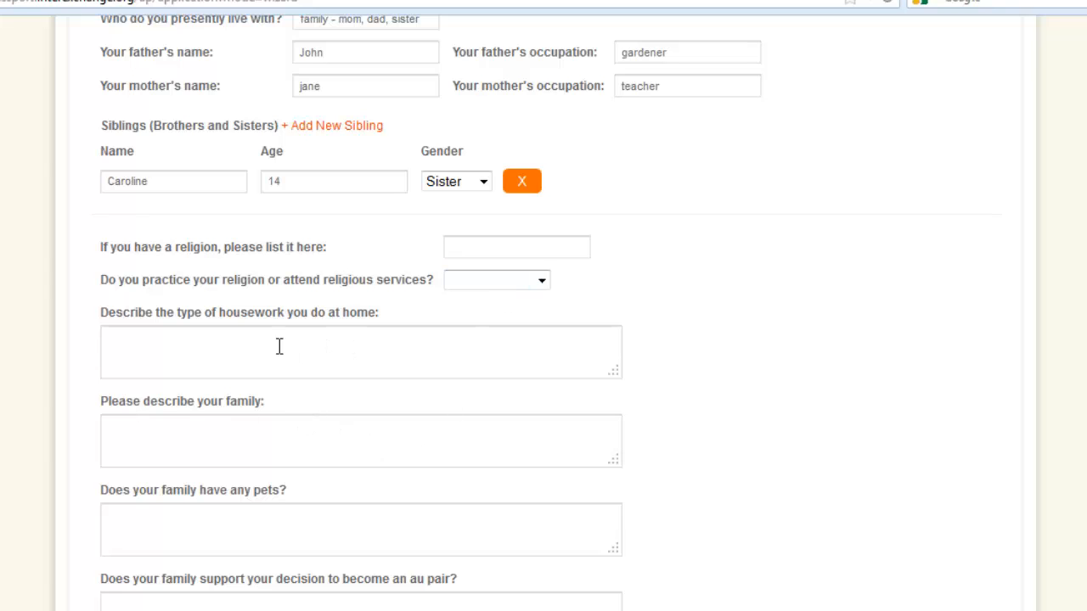
{"action": "left_click", "coordinate": [172, 351]}
{"action": "type", "text": "sdfsdfssdf"}
{"action": "key", "text": "BackSpace"}
{"action": "key", "text": "BackSpace"}
{"action": "key", "text": "BackSpace"}
{"action": "key", "text": "BackSpace"}
{"action": "key", "text": "BackSpace"}
{"action": "key", "text": "BackSpace"}
{"action": "key", "text": "BackSpace"}
{"action": "key", "text": "BackSpace"}
{"action": "key", "text": "BackSpace"}
{"action": "type", "text": "ironing, cleaning, cookin"}
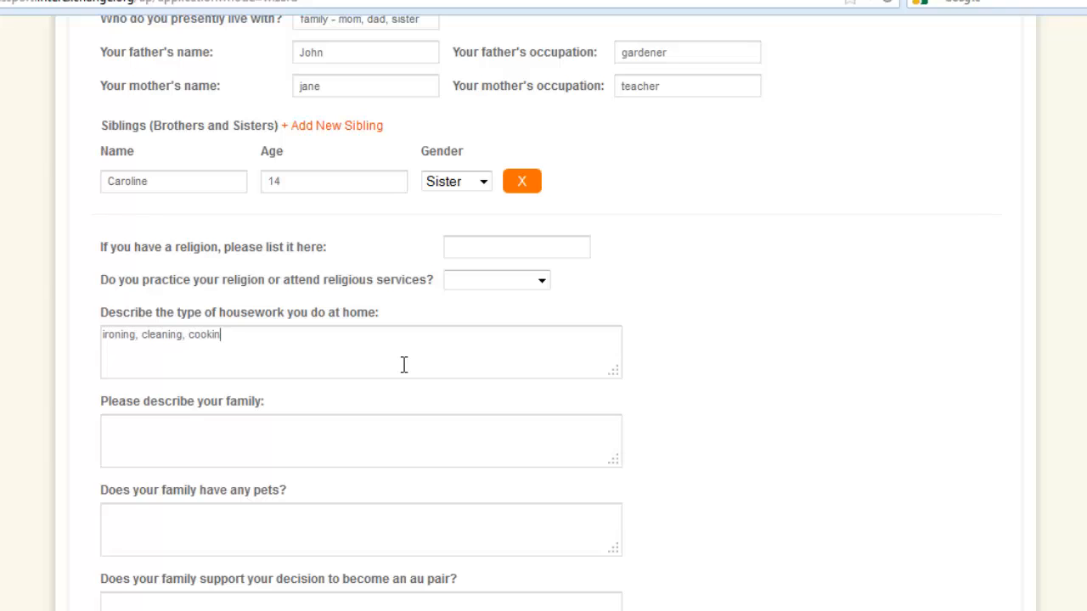
{"action": "type", "text": "g,..."}
Fill the family description with "..." and answer the pets question with "Yes, we have a dog.".
{"action": "left_click", "coordinate": [273, 424]}
{"action": "left_click", "coordinate": [274, 522]}
{"action": "type", "text": "Yes, we have a dog."}
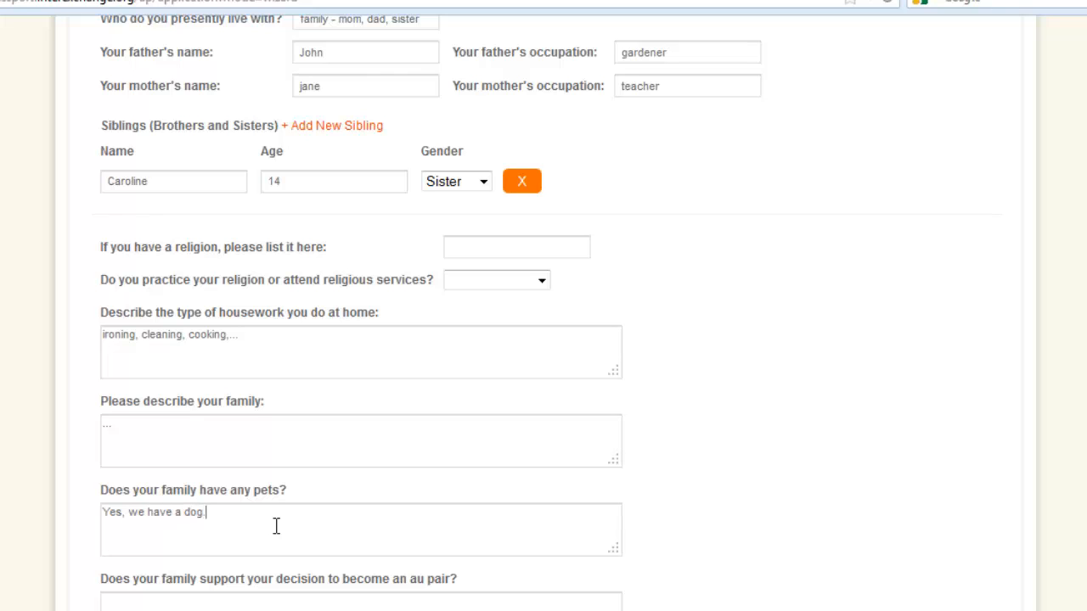
Answer the question about family support for becoming an au pair with "Yes, they are quite supportive.".
{"action": "scroll", "coordinate": [311, 435], "scroll_direction": "down", "scroll_amount": 2}
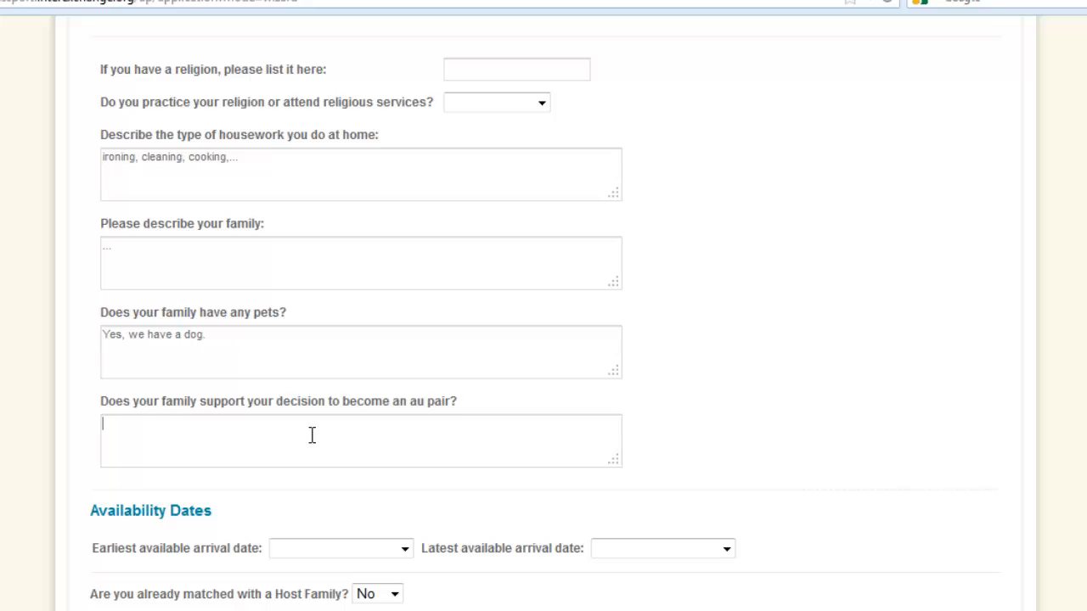
{"action": "type", "text": "es"}
{"action": "type", "text": ", ther"}
{"action": "type", "text": "r a"}
{"action": "key", "text": "BackSpace"}
{"action": "key", "text": "BackSpace"}
{"action": "key", "text": "BackSpace"}
{"action": "type", "text": "y are quite suppo"}
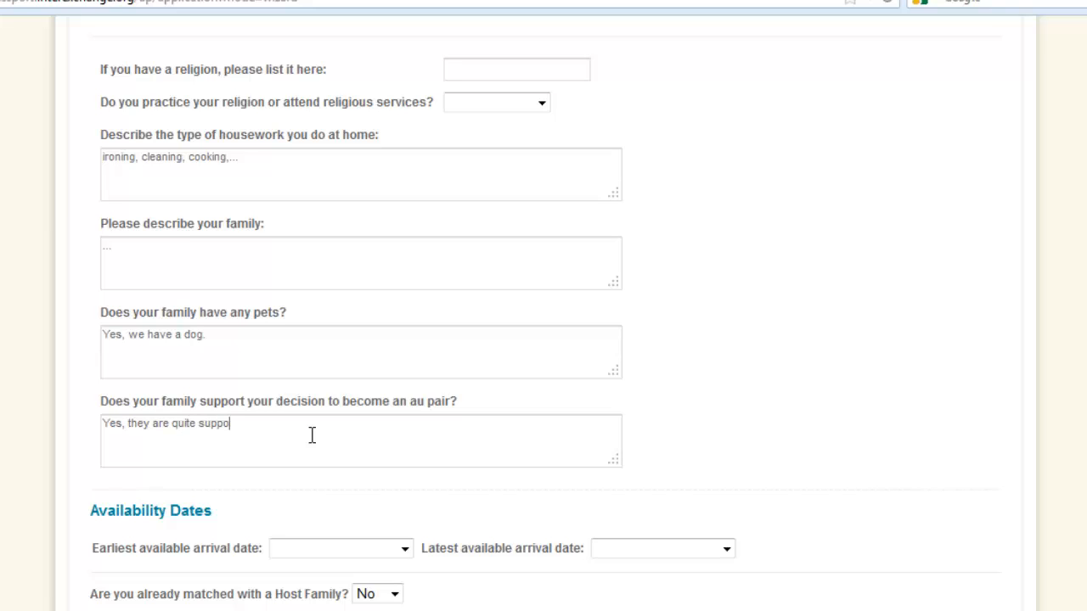
{"action": "type", "text": "rtive."}
Set the earliest arrival date to January 7, 2013 and the latest to April 8, 2013, then save the page and continue.
{"action": "scroll", "coordinate": [543, 319], "scroll_direction": "down", "scroll_amount": 1}
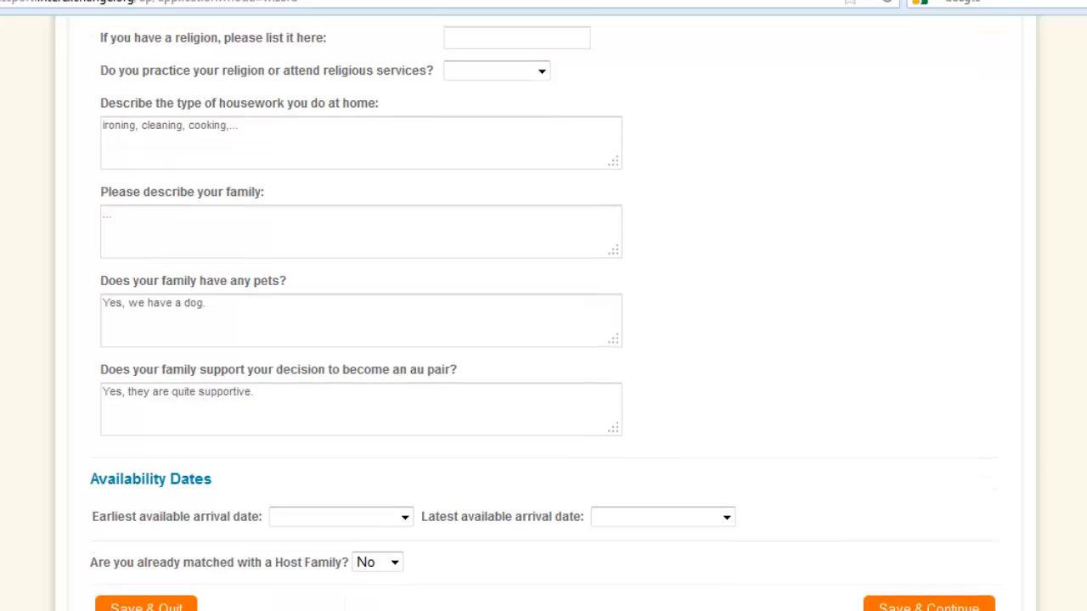
{"action": "scroll", "coordinate": [544, 319], "scroll_direction": "down", "scroll_amount": 2}
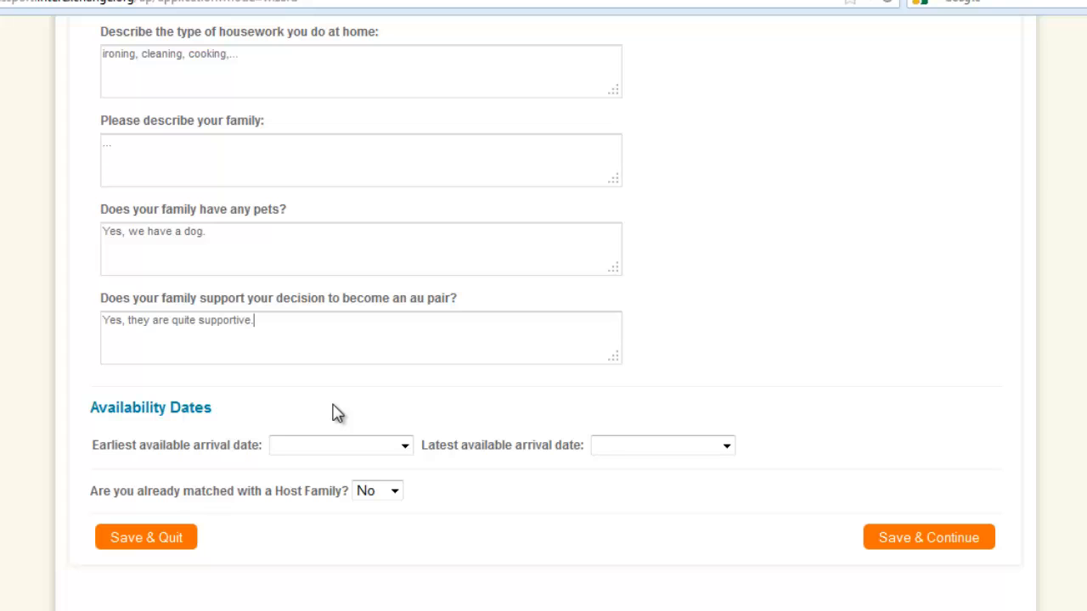
{"action": "left_click", "coordinate": [404, 448]}
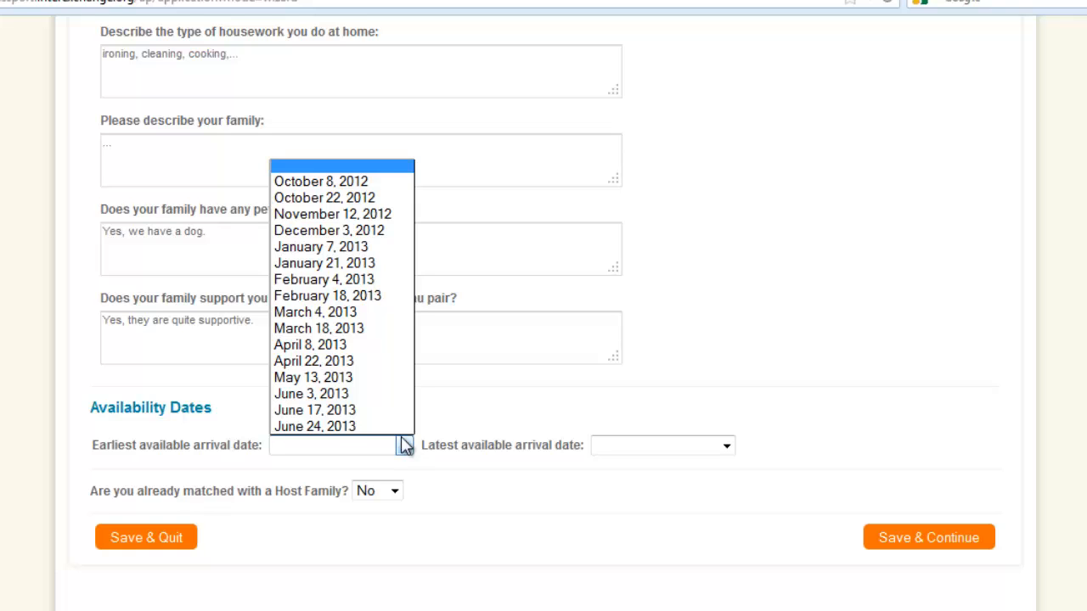
{"action": "left_click", "coordinate": [342, 249]}
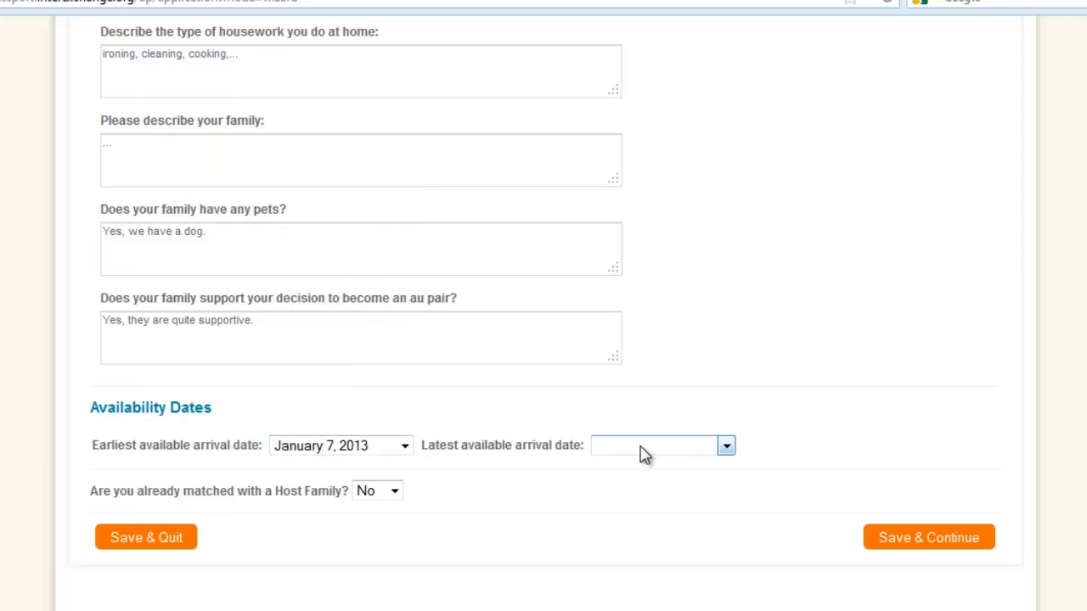
{"action": "left_click", "coordinate": [727, 447]}
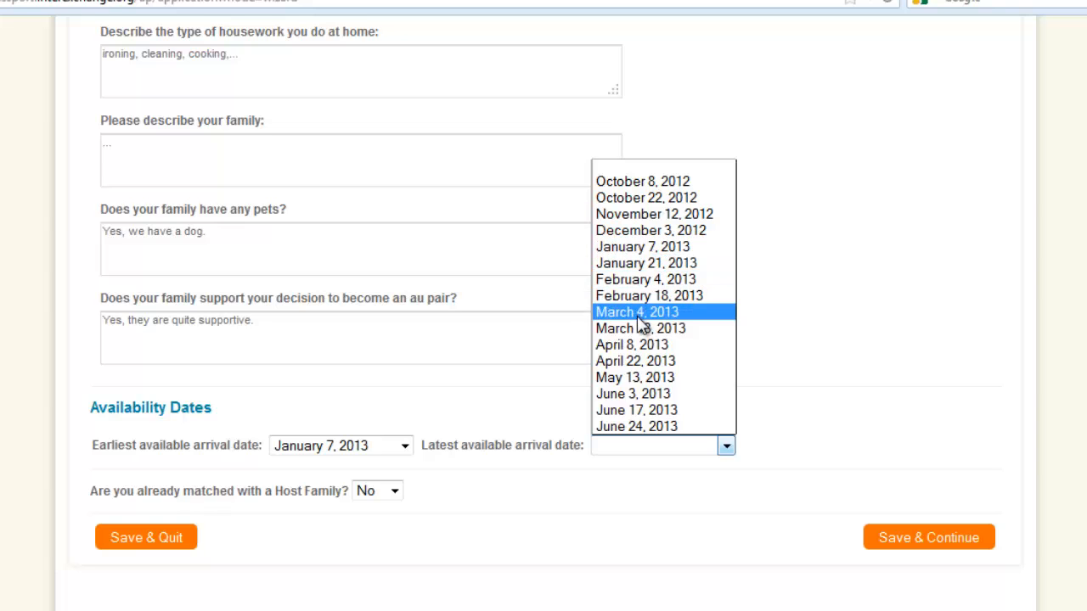
{"action": "left_click", "coordinate": [639, 345]}
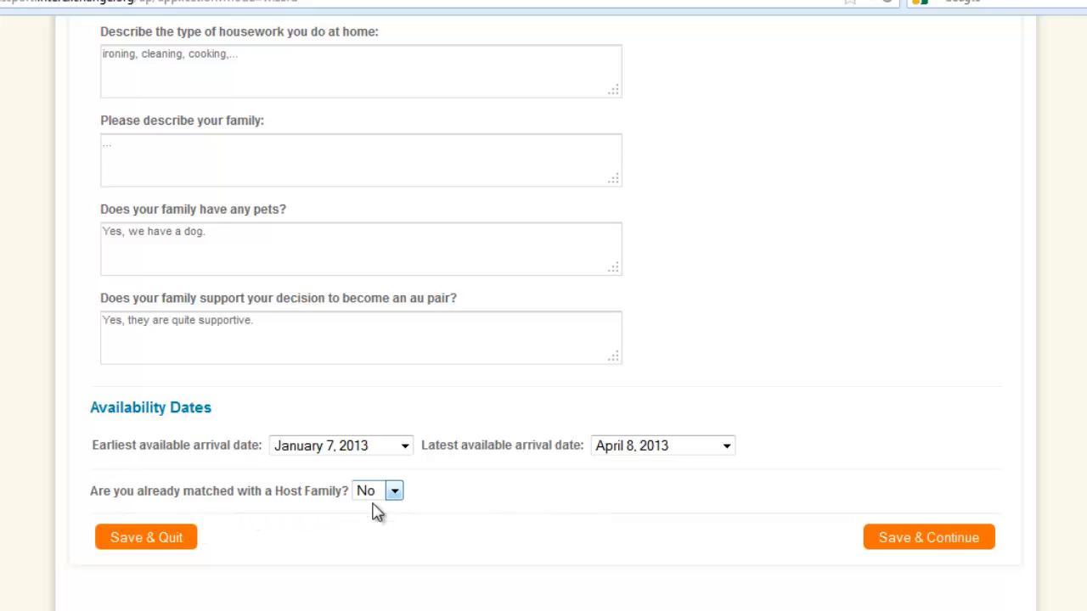
{"action": "left_click", "coordinate": [925, 538]}
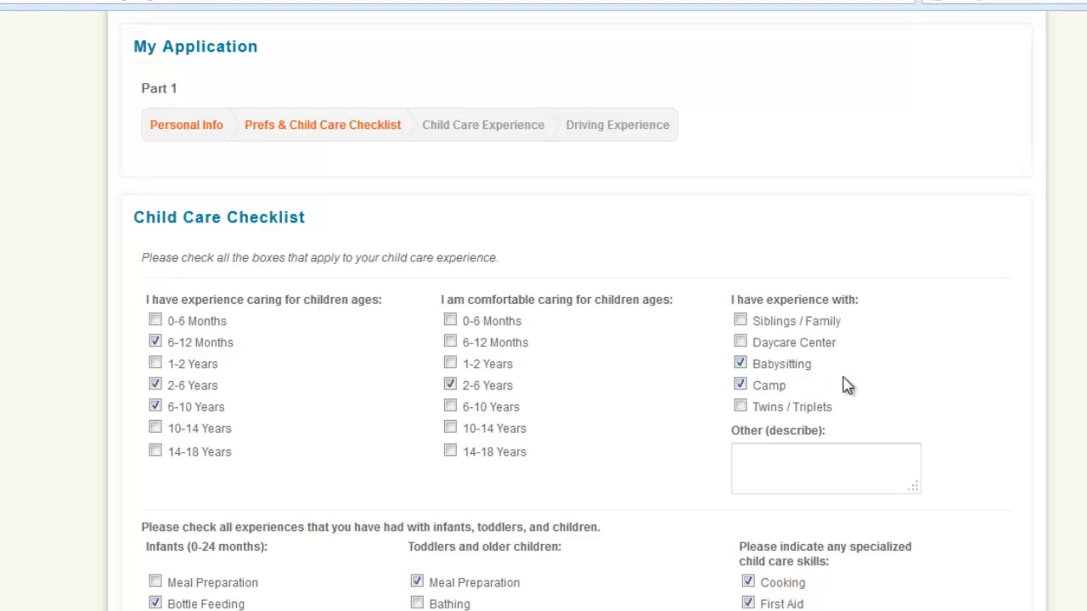
Choose No for experience with special needs children, then save the Child Care Checklist and continue to Child Care Experience.
{"action": "scroll", "coordinate": [847, 386], "scroll_direction": "down", "scroll_amount": 3}
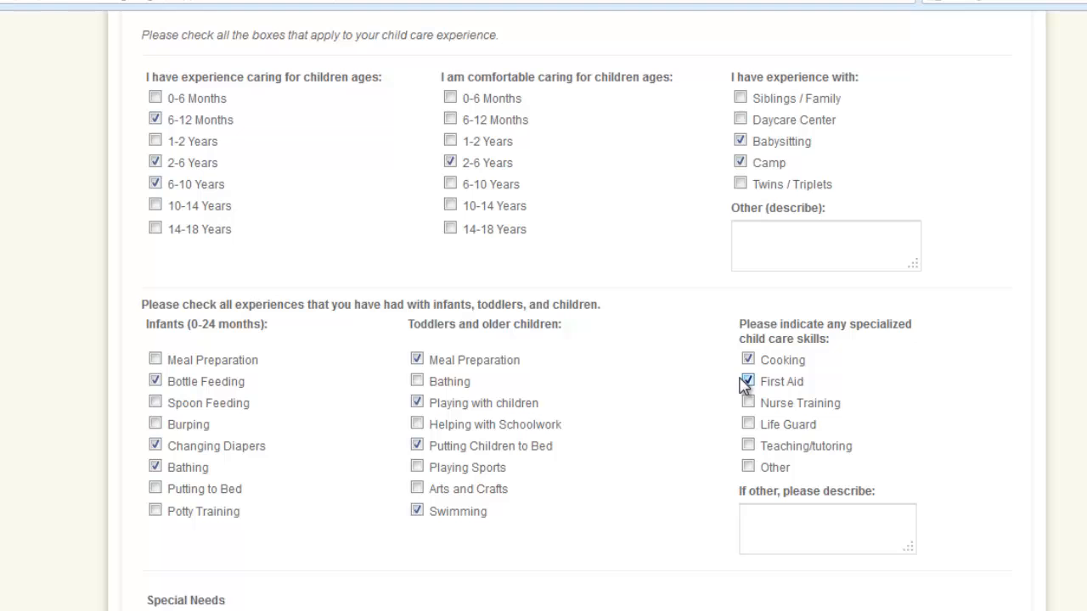
{"action": "scroll", "coordinate": [745, 384], "scroll_direction": "down", "scroll_amount": 3}
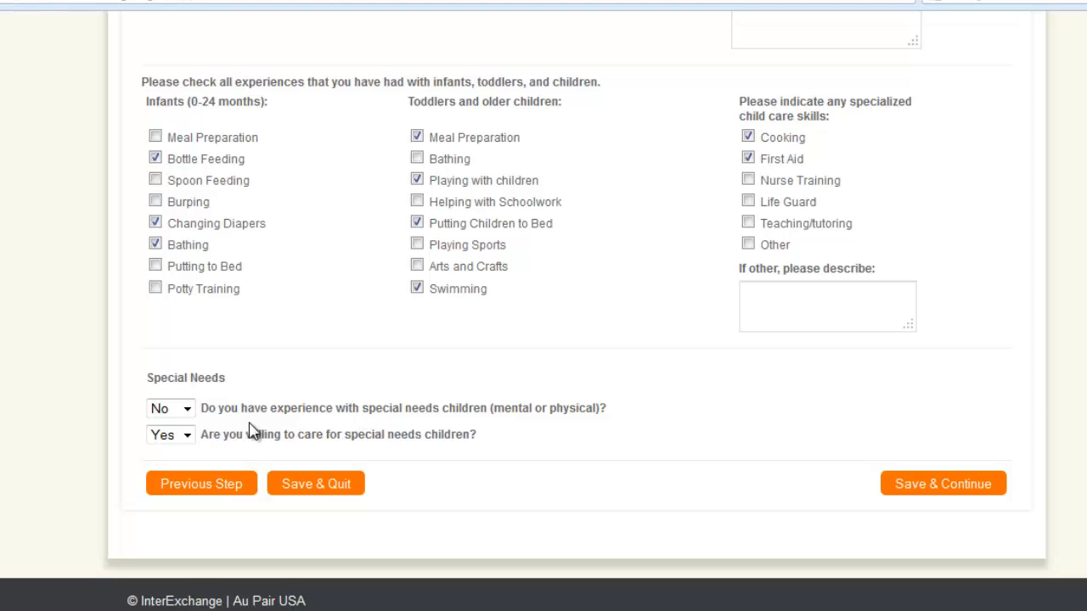
{"action": "left_click", "coordinate": [188, 413]}
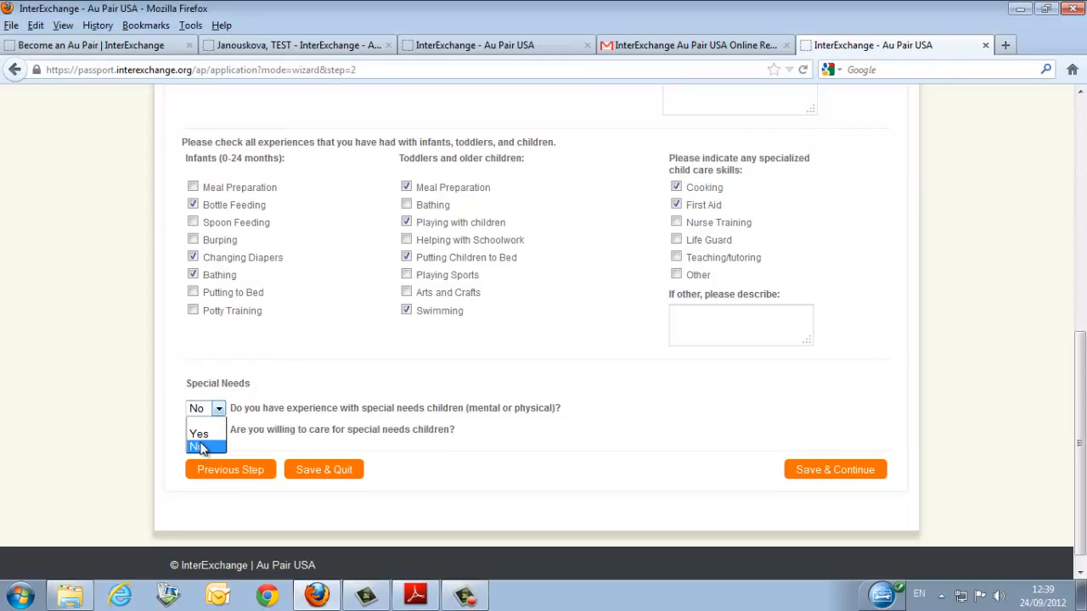
{"action": "left_click", "coordinate": [203, 447]}
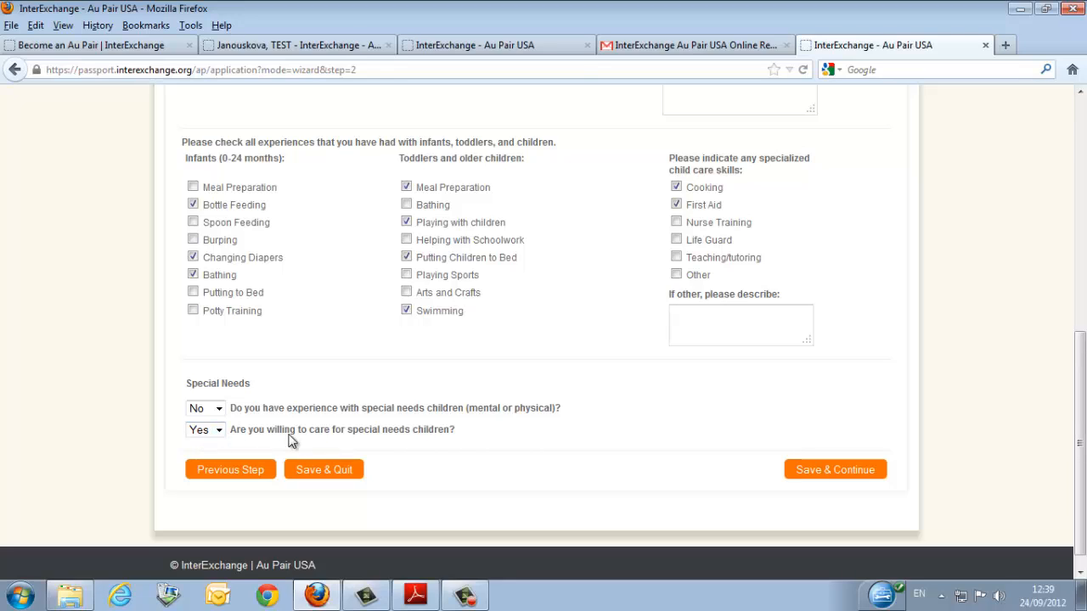
{"action": "left_click", "coordinate": [837, 477]}
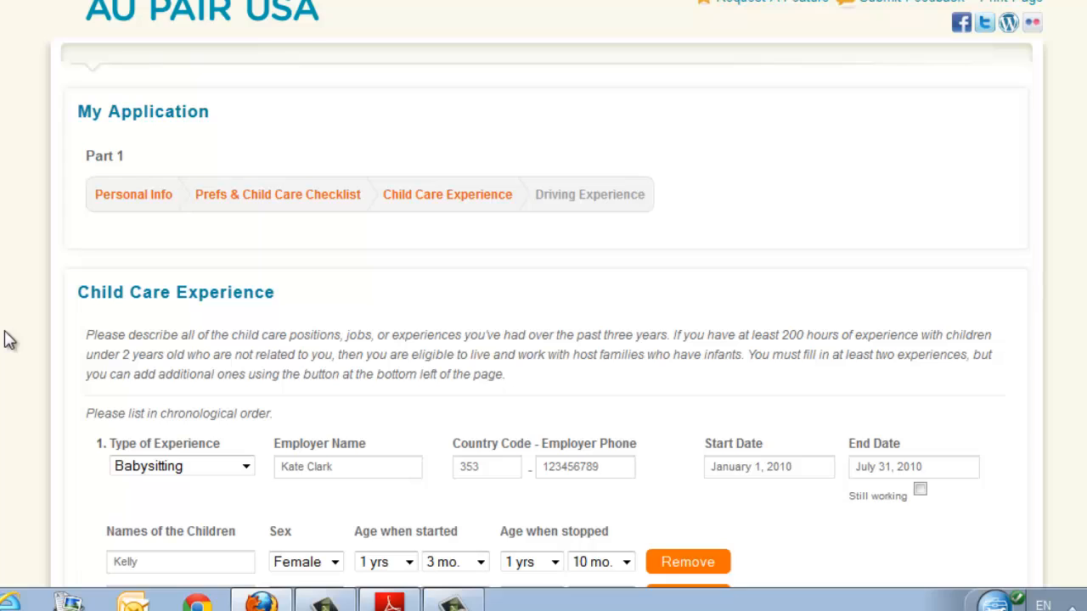
Review the first child care experience entry, including its experience type options, employer details, children, hours, responsibilities and typical day.
{"action": "scroll", "coordinate": [8, 339], "scroll_direction": "down", "scroll_amount": 2}
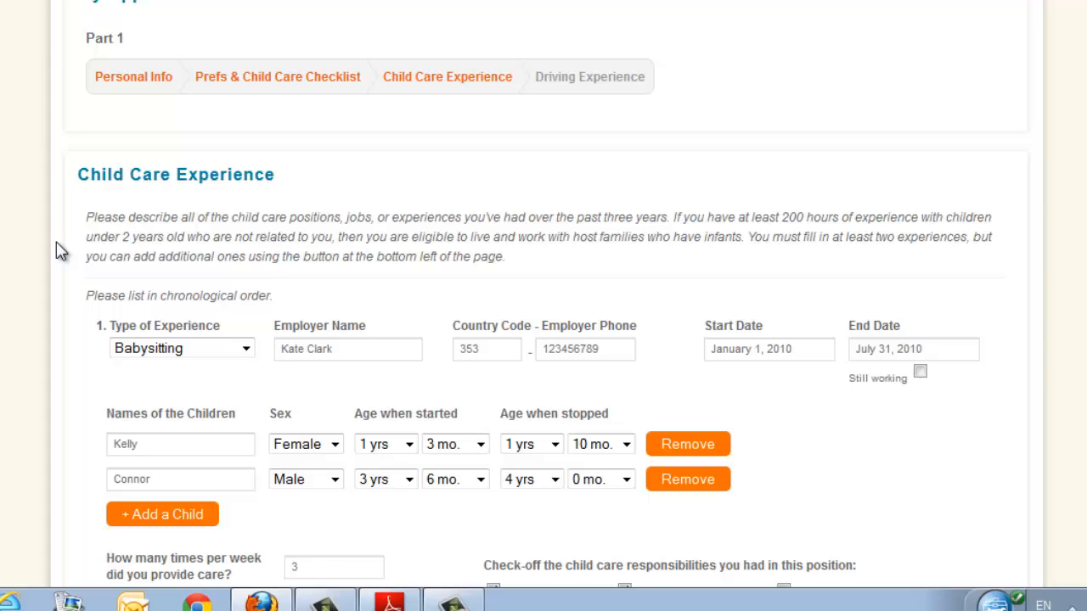
{"action": "scroll", "coordinate": [56, 233], "scroll_direction": "down", "scroll_amount": 3}
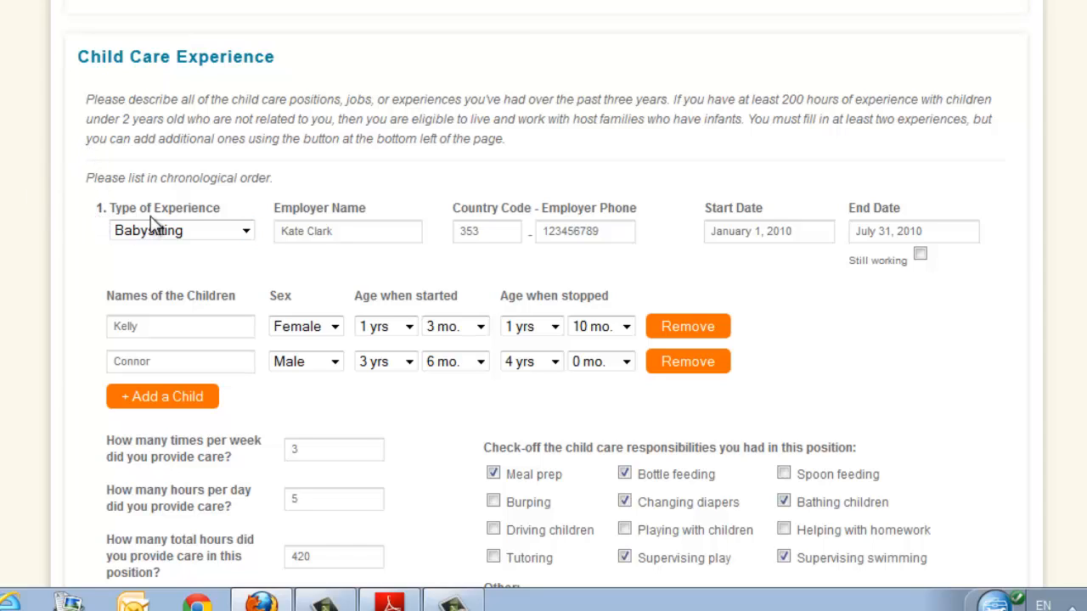
{"action": "left_click", "coordinate": [246, 233]}
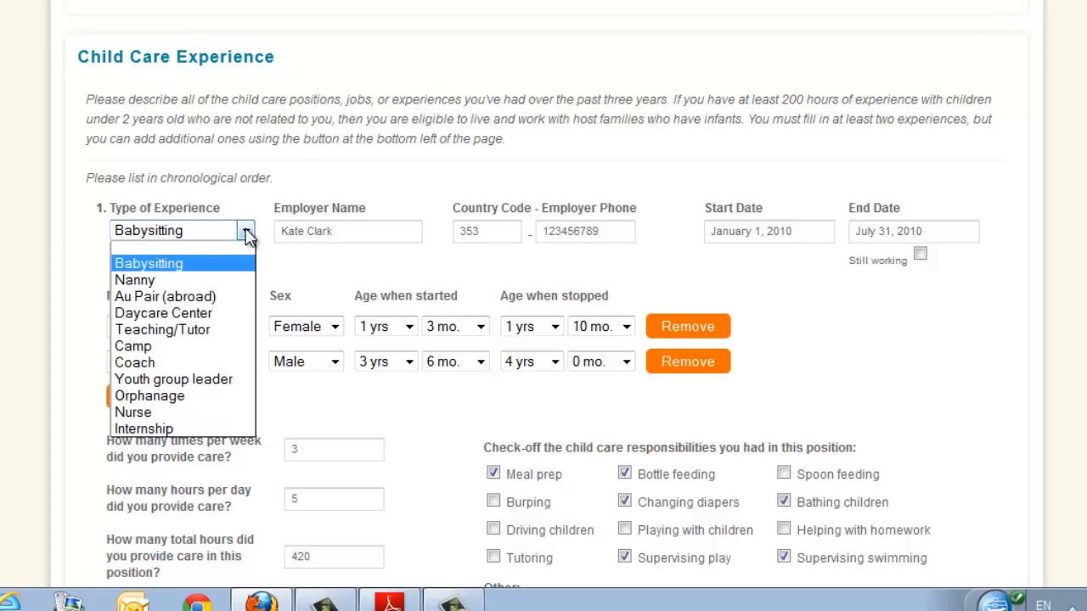
{"action": "left_click", "coordinate": [241, 264]}
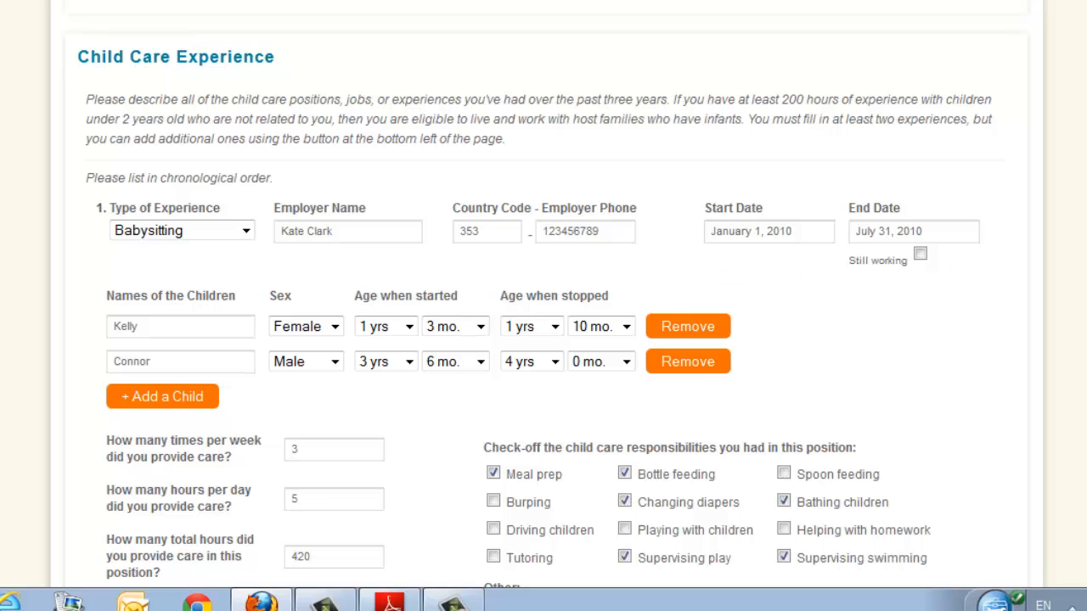
{"action": "scroll", "coordinate": [923, 213], "scroll_direction": "down", "scroll_amount": 3}
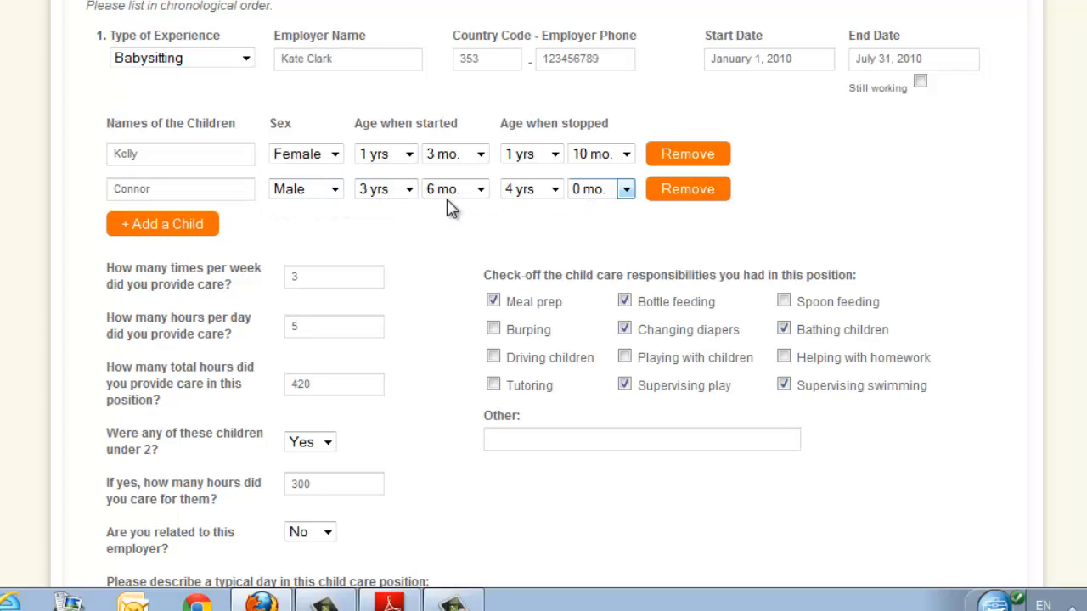
{"action": "scroll", "coordinate": [451, 246], "scroll_direction": "down", "scroll_amount": 3}
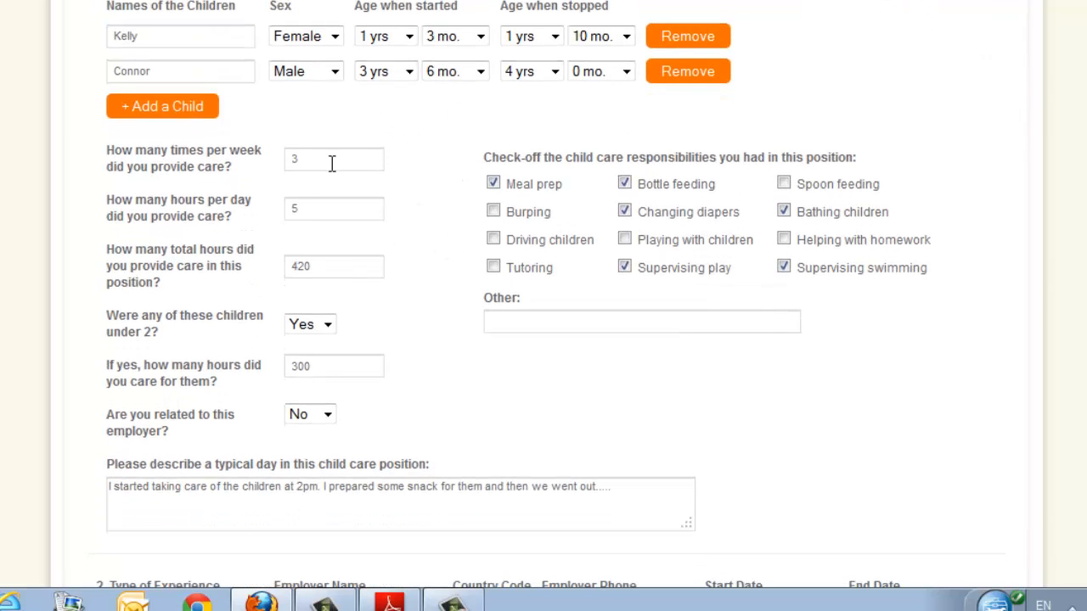
{"action": "left_click", "coordinate": [311, 213]}
{"action": "scroll", "coordinate": [549, 294], "scroll_direction": "up", "scroll_amount": 2}
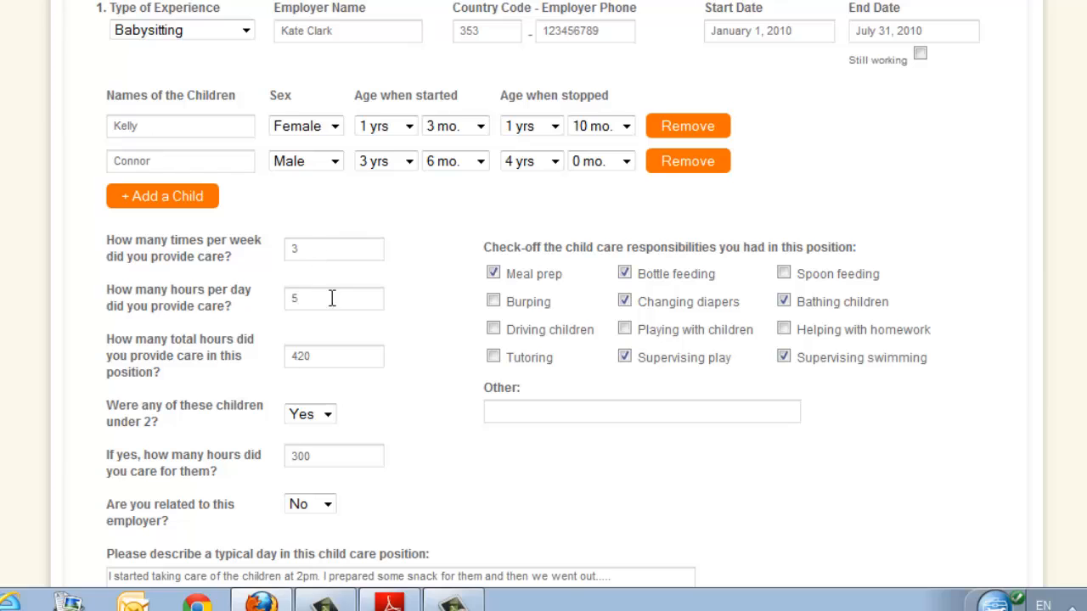
{"action": "scroll", "coordinate": [461, 246], "scroll_direction": "down", "scroll_amount": 1}
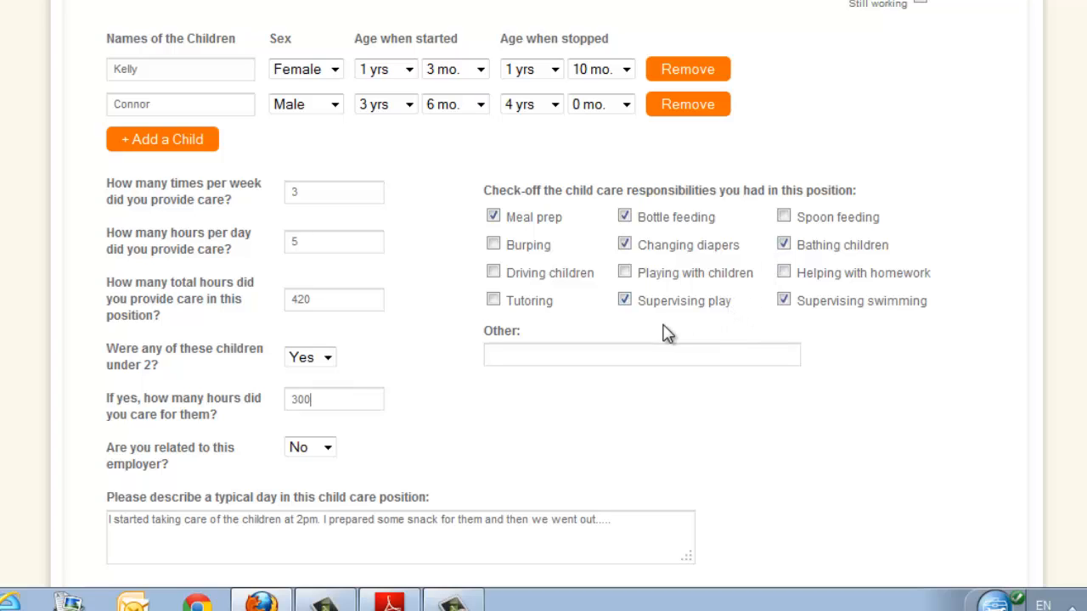
{"action": "left_click", "coordinate": [498, 352]}
{"action": "scroll", "coordinate": [441, 365], "scroll_direction": "down", "scroll_amount": 3}
{"action": "scroll", "coordinate": [440, 365], "scroll_direction": "down", "scroll_amount": 3}
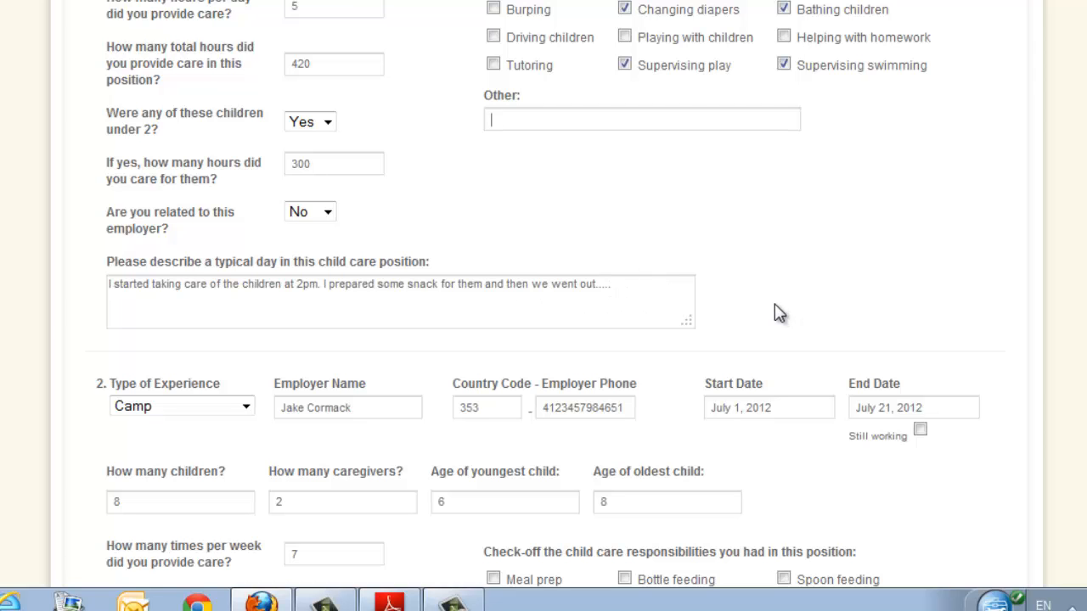
Review the second child care experience entry for the camp, including group size, hours, responsibilities, typical day and the page's total hours.
{"action": "scroll", "coordinate": [778, 307], "scroll_direction": "down", "scroll_amount": 3}
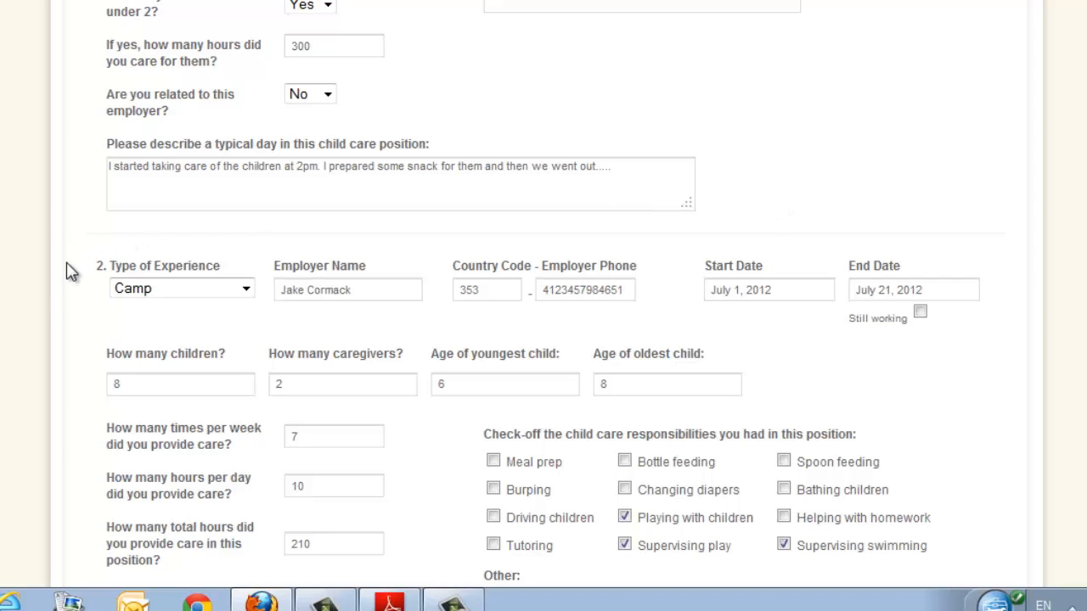
{"action": "scroll", "coordinate": [53, 290], "scroll_direction": "down", "scroll_amount": 3}
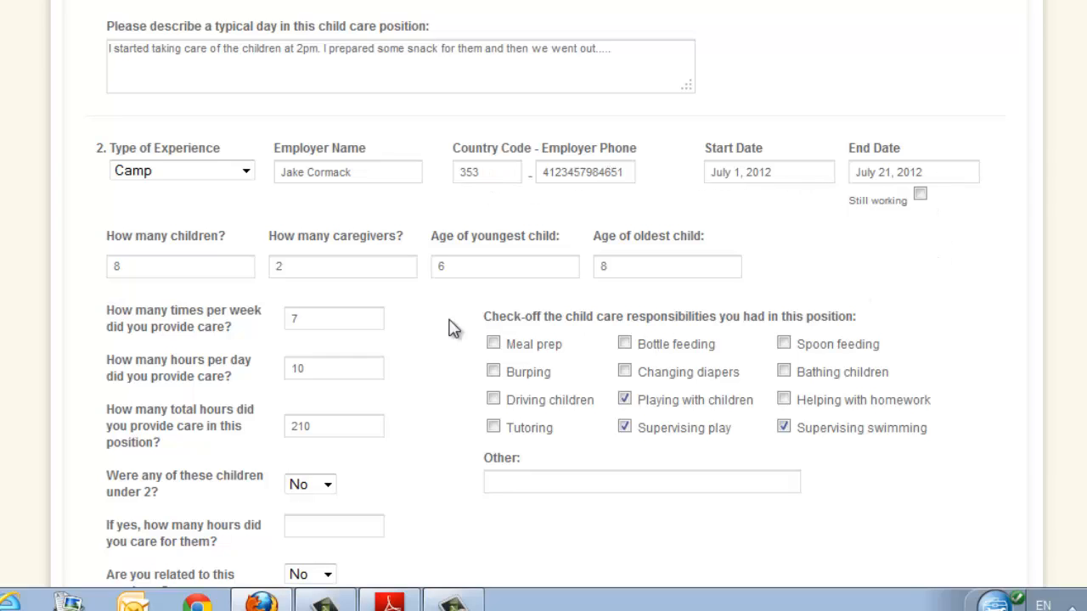
{"action": "left_click", "coordinate": [170, 267]}
{"action": "left_click", "coordinate": [483, 266]}
{"action": "scroll", "coordinate": [170, 308], "scroll_direction": "down", "scroll_amount": 3}
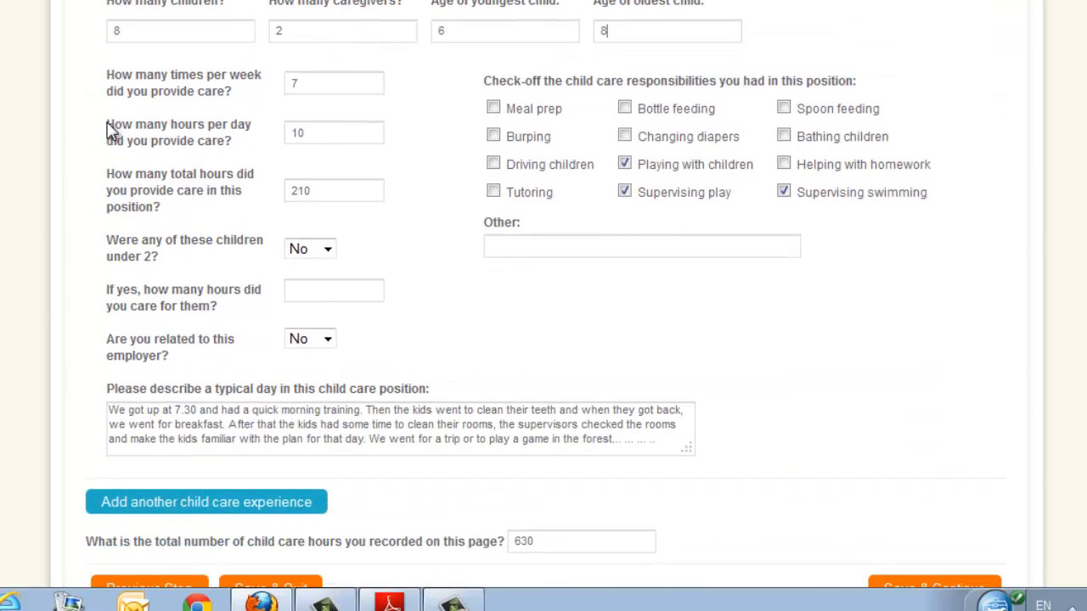
{"action": "left_click", "coordinate": [347, 88]}
{"action": "scroll", "coordinate": [543, 305], "scroll_direction": "down", "scroll_amount": 2}
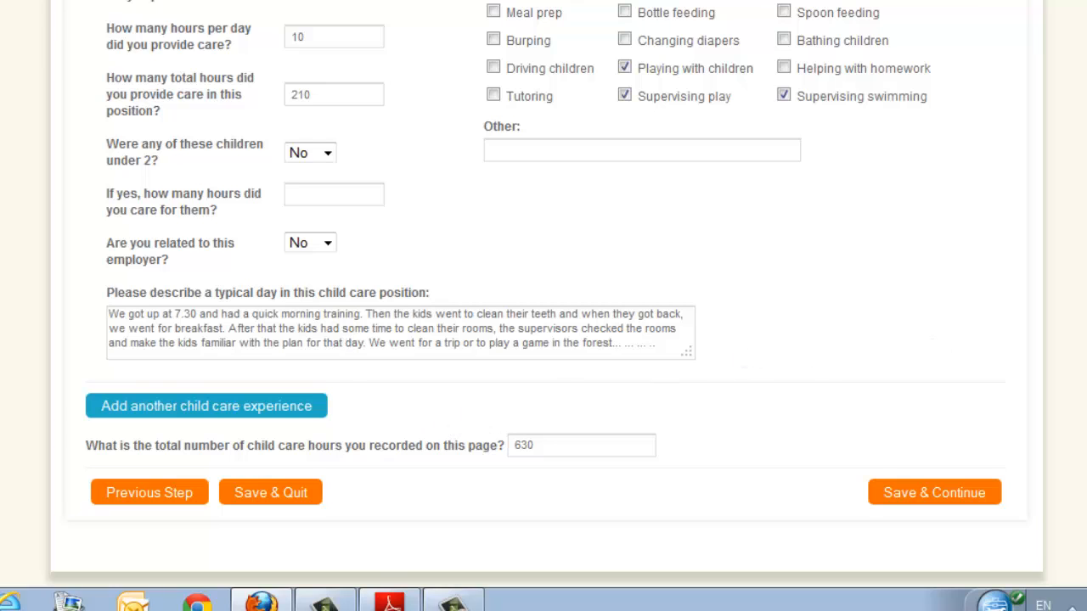
{"action": "scroll", "coordinate": [818, 356], "scroll_direction": "down", "scroll_amount": 1}
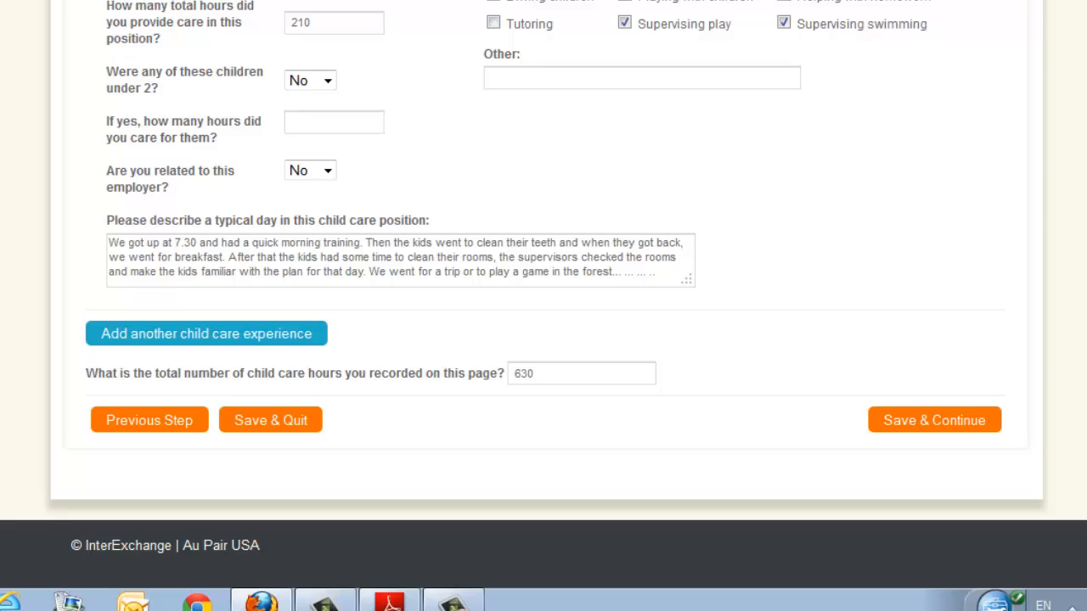
{"action": "scroll", "coordinate": [543, 294], "scroll_direction": "up", "scroll_amount": 7}
{"action": "scroll", "coordinate": [544, 294], "scroll_direction": "down", "scroll_amount": 5}
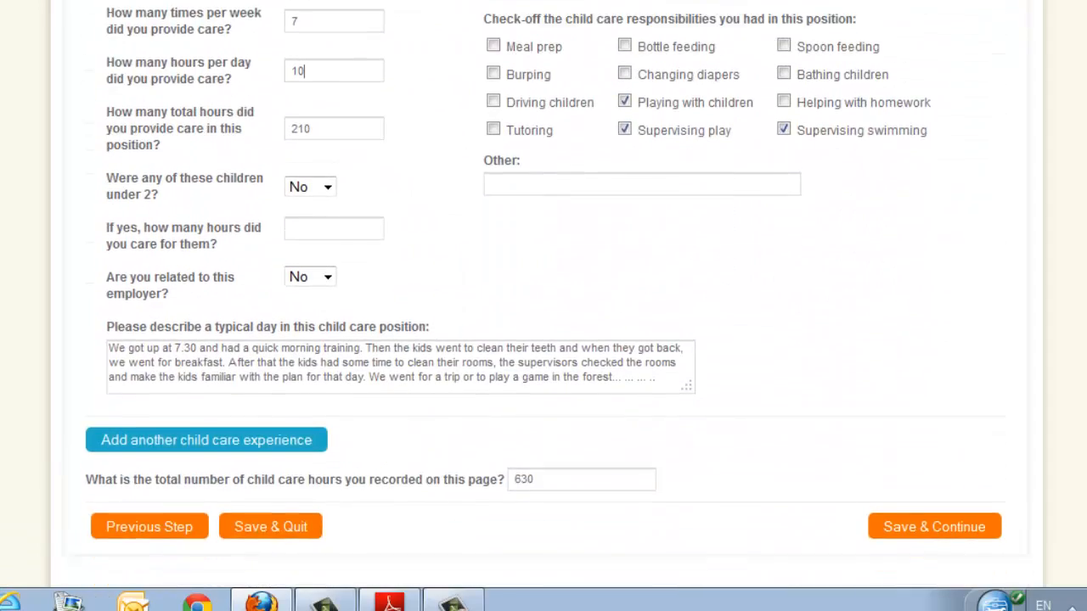
{"action": "scroll", "coordinate": [543, 294], "scroll_direction": "down", "scroll_amount": 2}
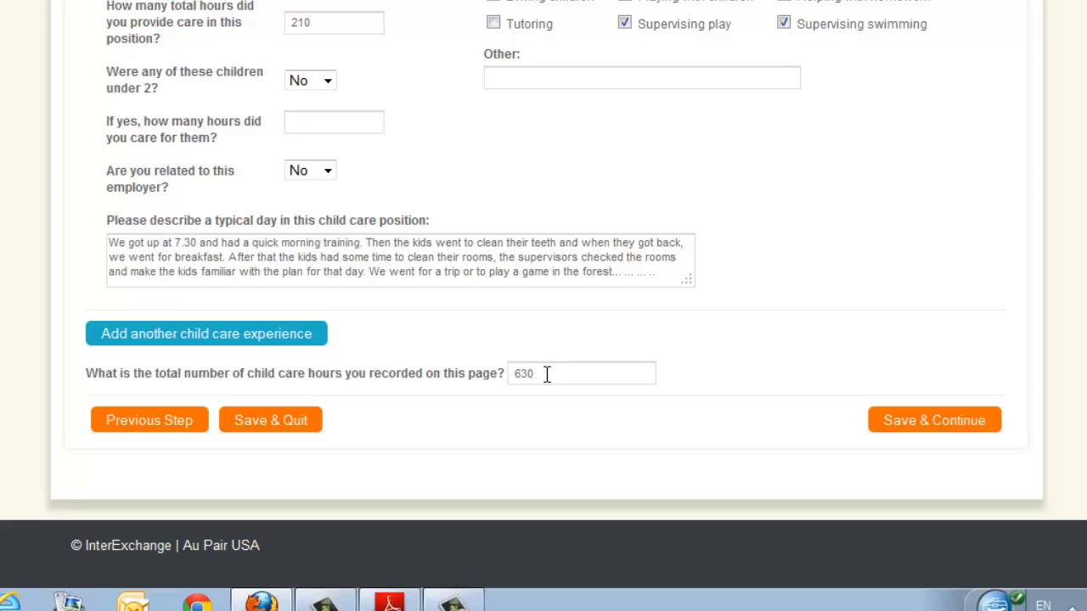
Save the Child Care Experience page, continue to Driving Experience and answer Yes to holding a full driving license.
{"action": "left_click", "coordinate": [904, 422]}
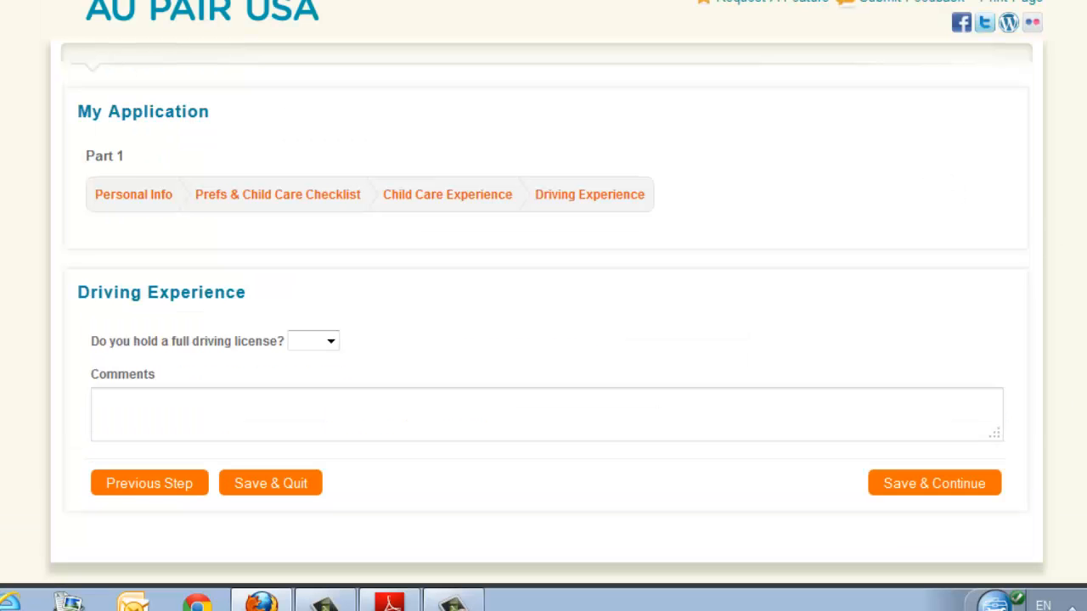
{"action": "scroll", "coordinate": [544, 292], "scroll_direction": "down", "scroll_amount": 2}
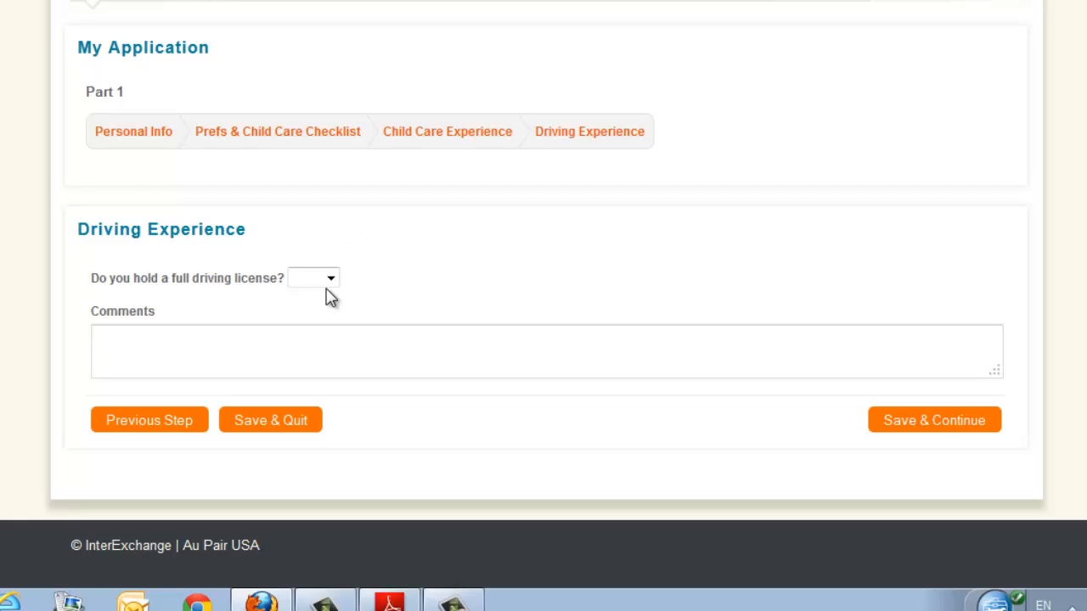
{"action": "left_click", "coordinate": [335, 286]}
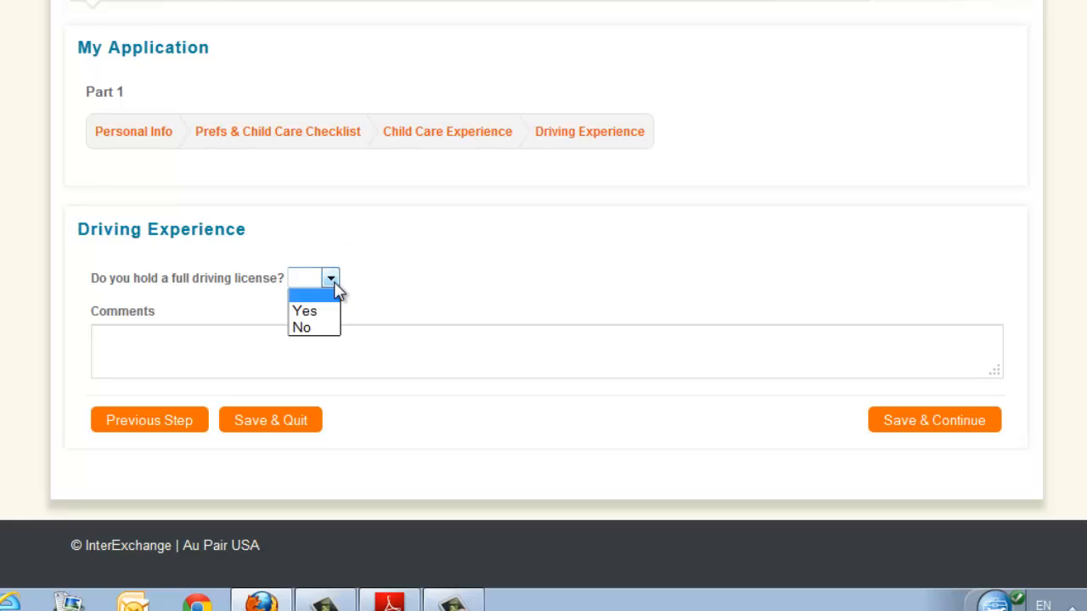
{"action": "left_click", "coordinate": [333, 314]}
{"action": "scroll", "coordinate": [382, 305], "scroll_direction": "down", "scroll_amount": 3}
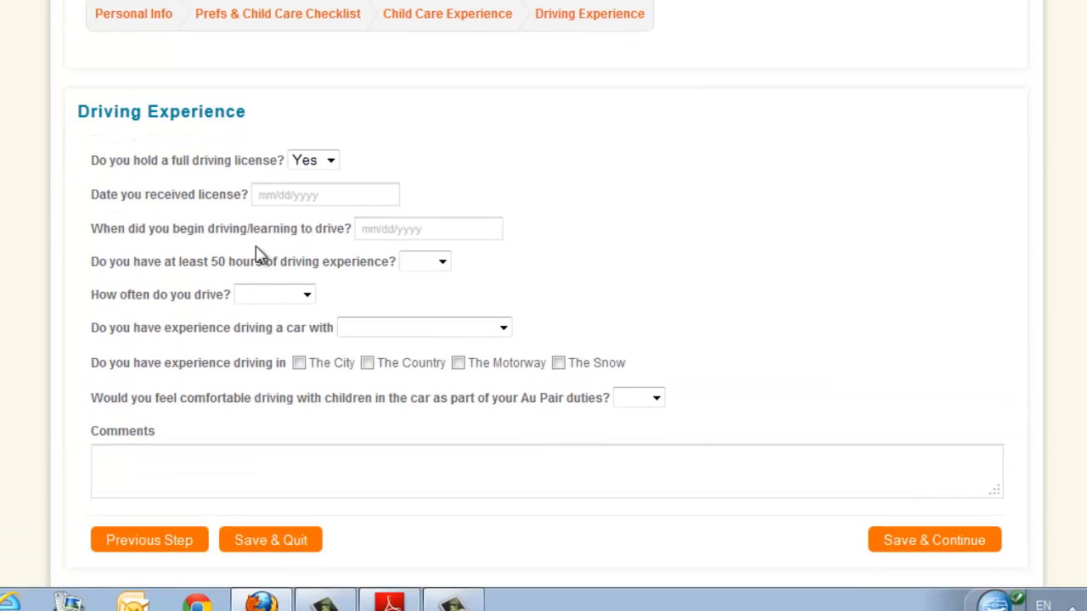
Set the date the driving license was received to 09/01/2009.
{"action": "left_click", "coordinate": [294, 195]}
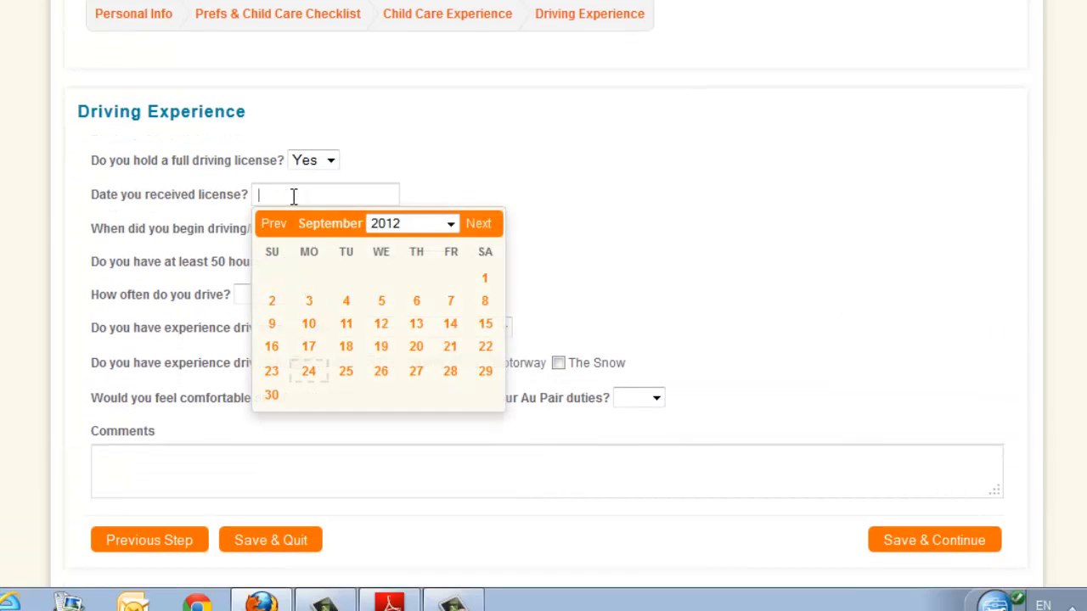
{"action": "left_click", "coordinate": [450, 223]}
{"action": "left_click", "coordinate": [406, 490]}
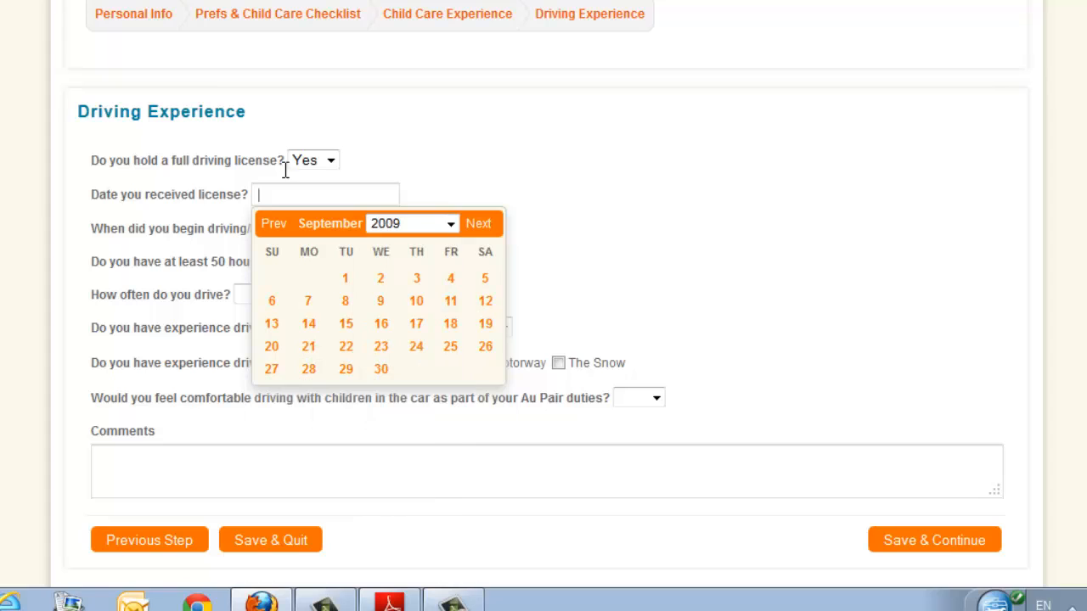
{"action": "left_click", "coordinate": [346, 284]}
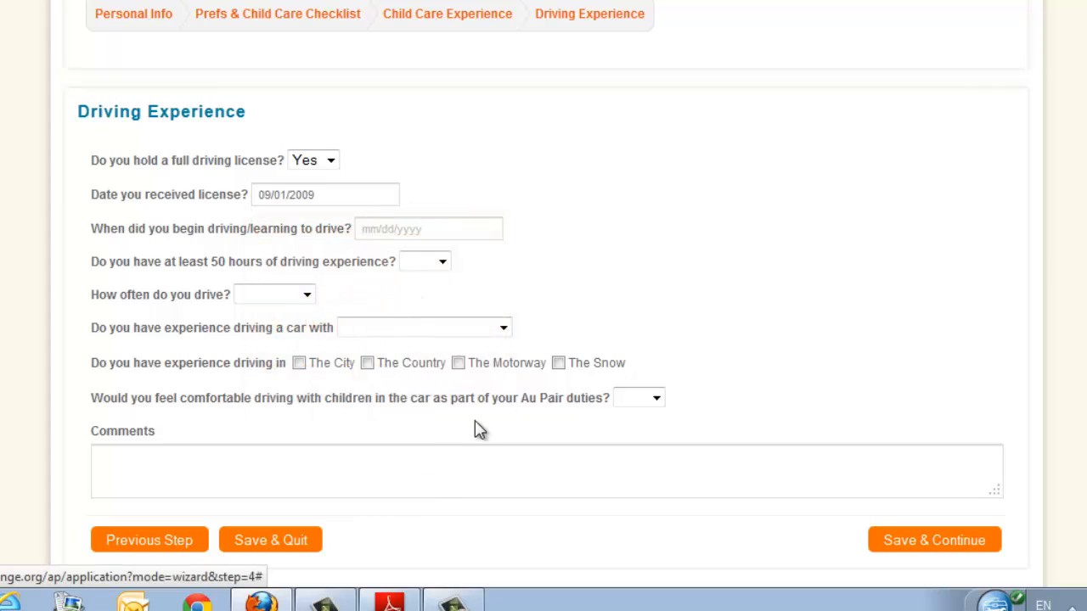
Set the date driving or learning to drive began to 06/03/2009.
{"action": "left_click", "coordinate": [408, 228]}
{"action": "left_click", "coordinate": [553, 257]}
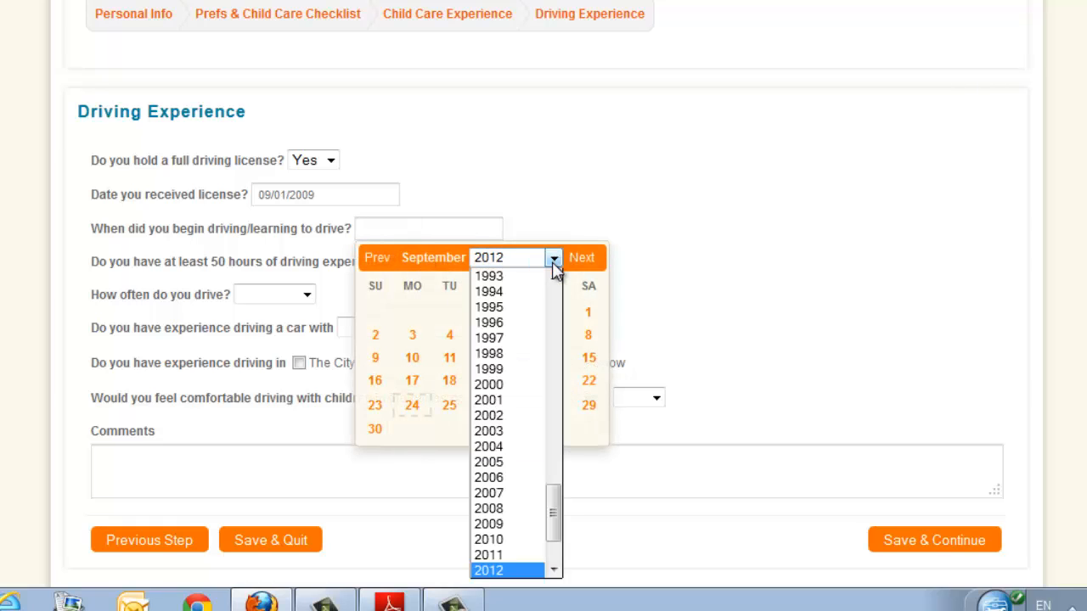
{"action": "left_click", "coordinate": [495, 524]}
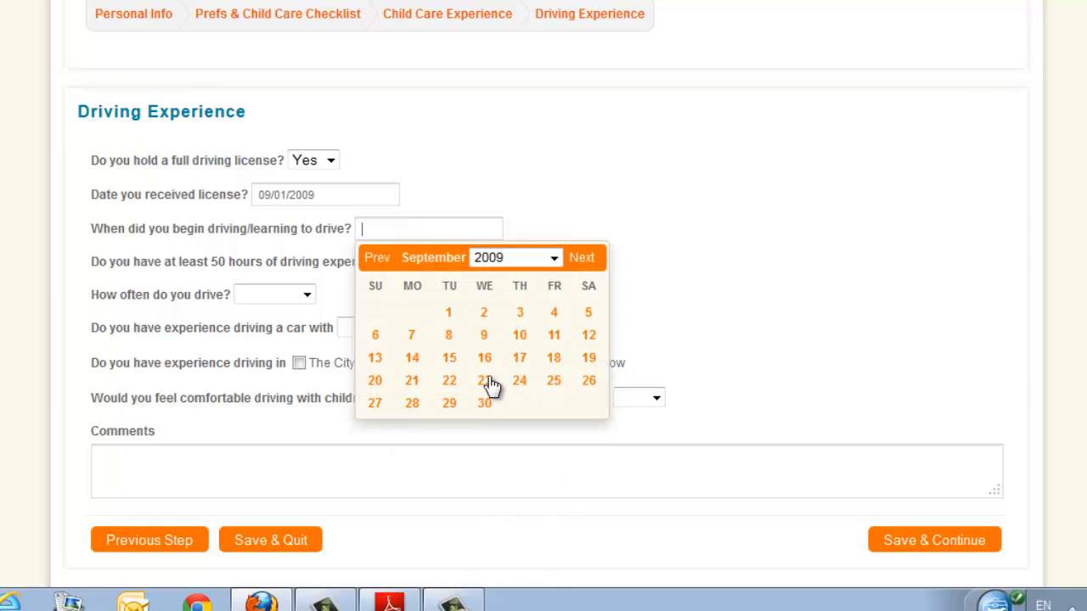
{"action": "left_click", "coordinate": [378, 258]}
{"action": "left_click", "coordinate": [379, 258]}
{"action": "left_click", "coordinate": [378, 258]}
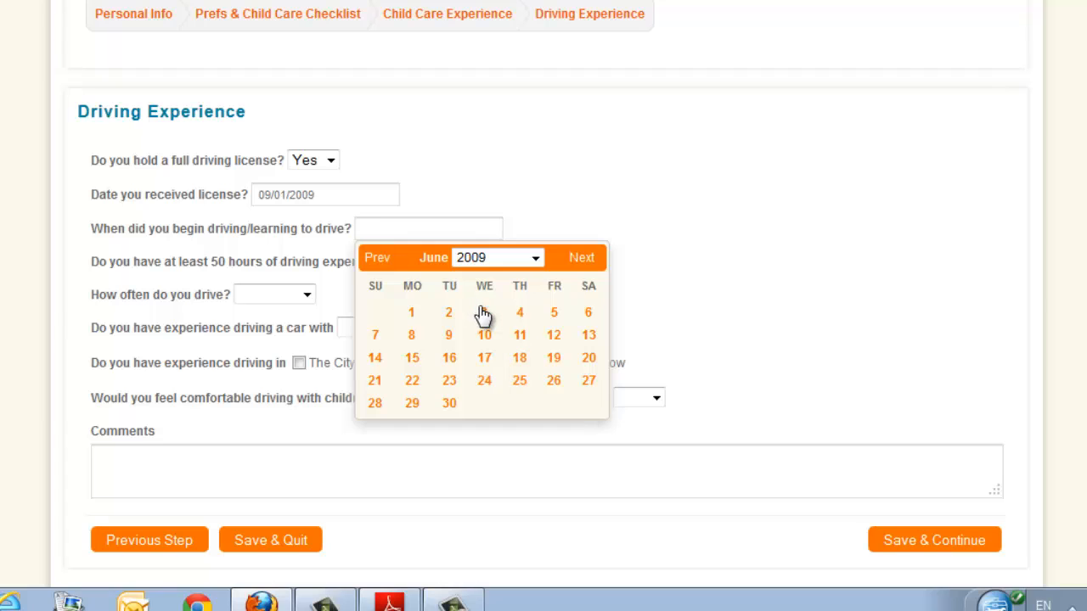
{"action": "left_click", "coordinate": [482, 314]}
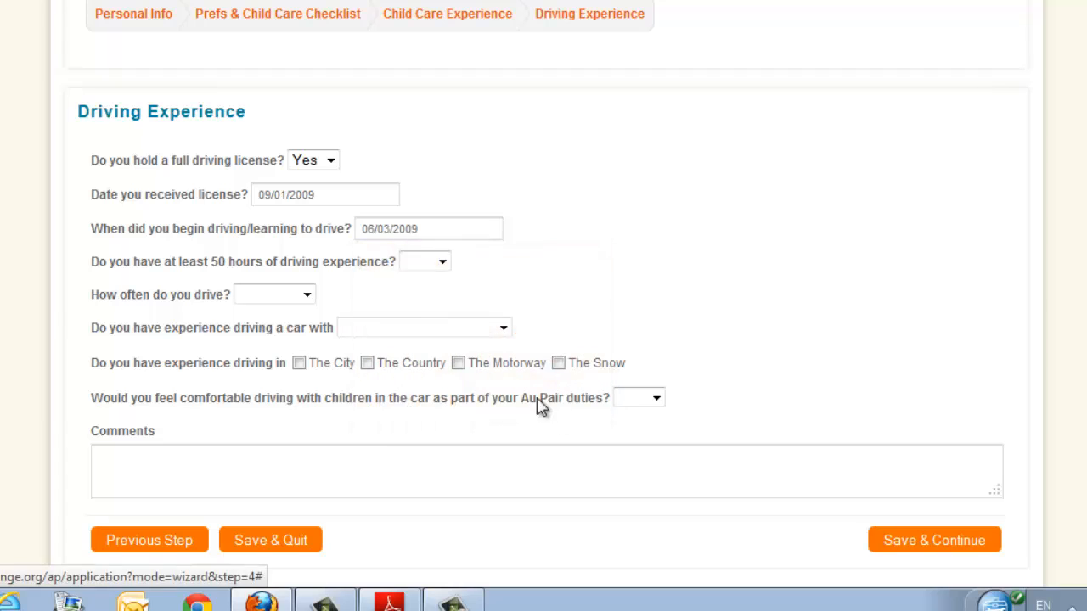
Answer Yes to having at least 50 hours of driving experience and set the driving frequency to Weekly.
{"action": "left_click", "coordinate": [442, 262]}
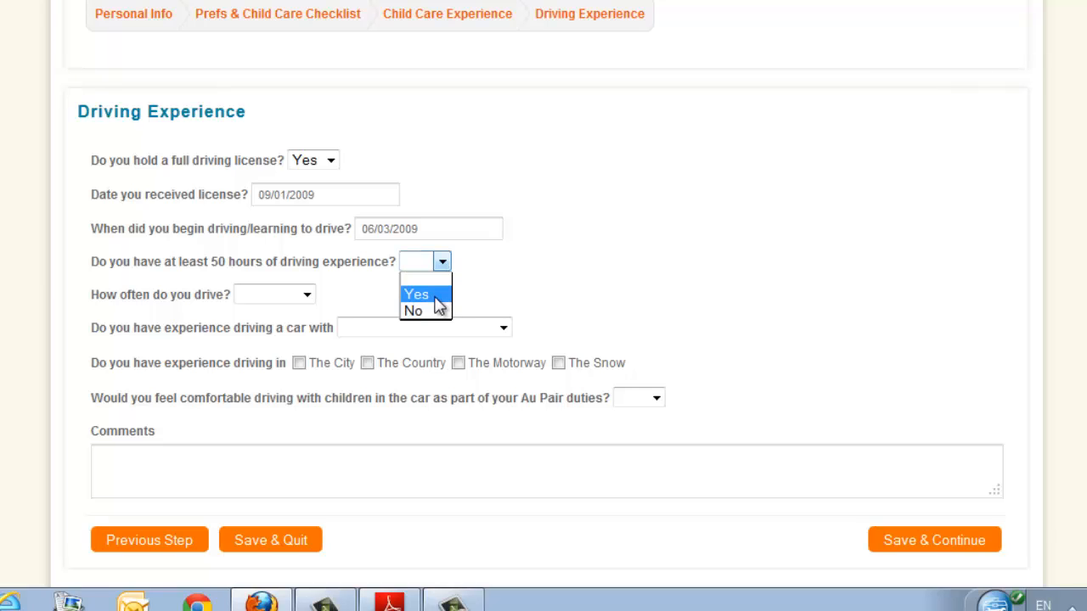
{"action": "left_click", "coordinate": [431, 295]}
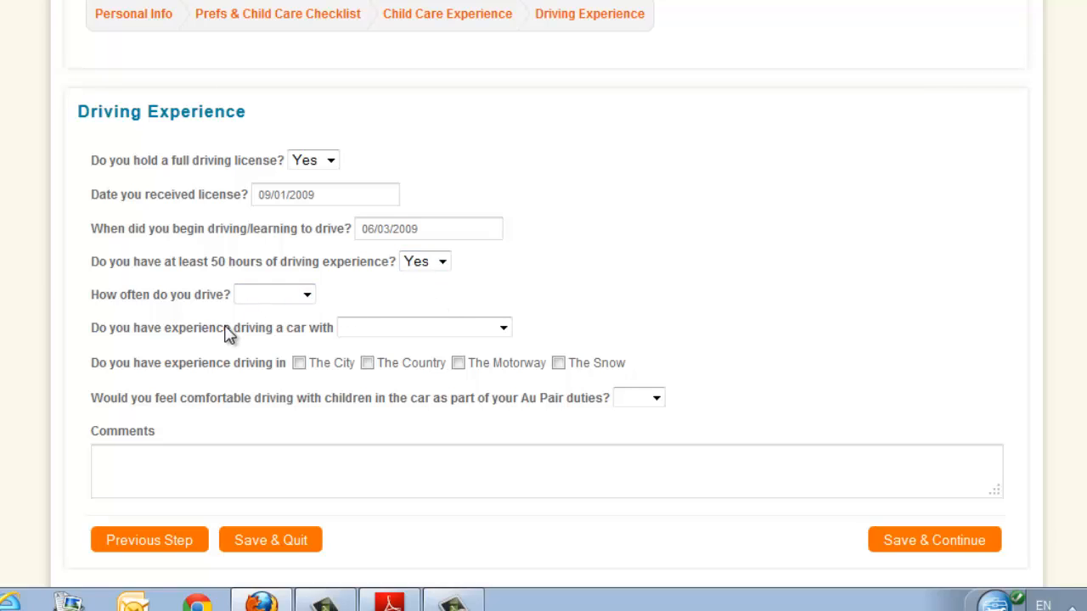
{"action": "left_click", "coordinate": [306, 296]}
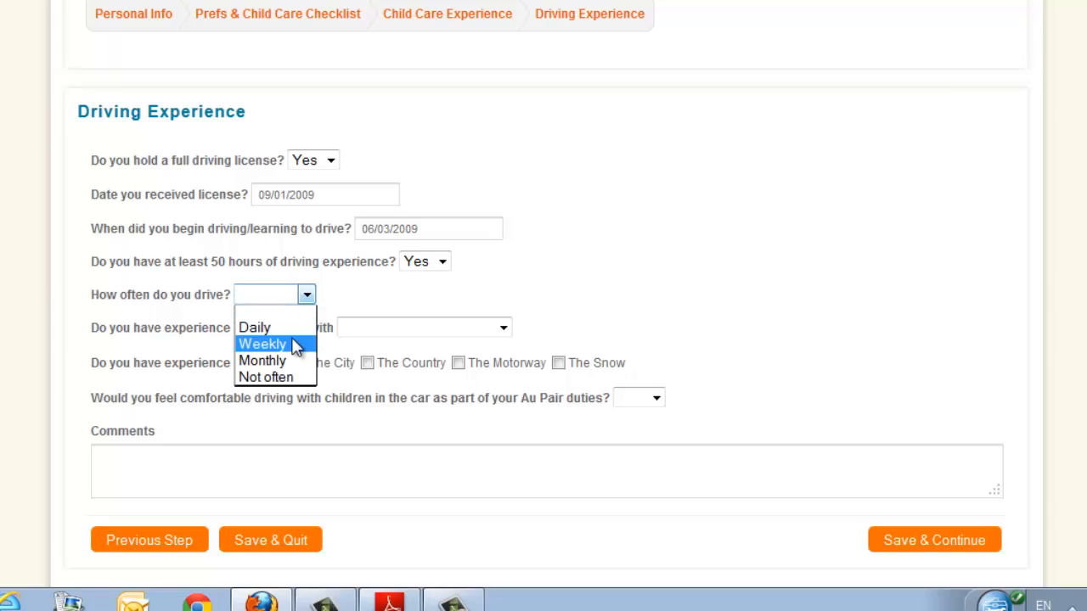
{"action": "left_click", "coordinate": [290, 341]}
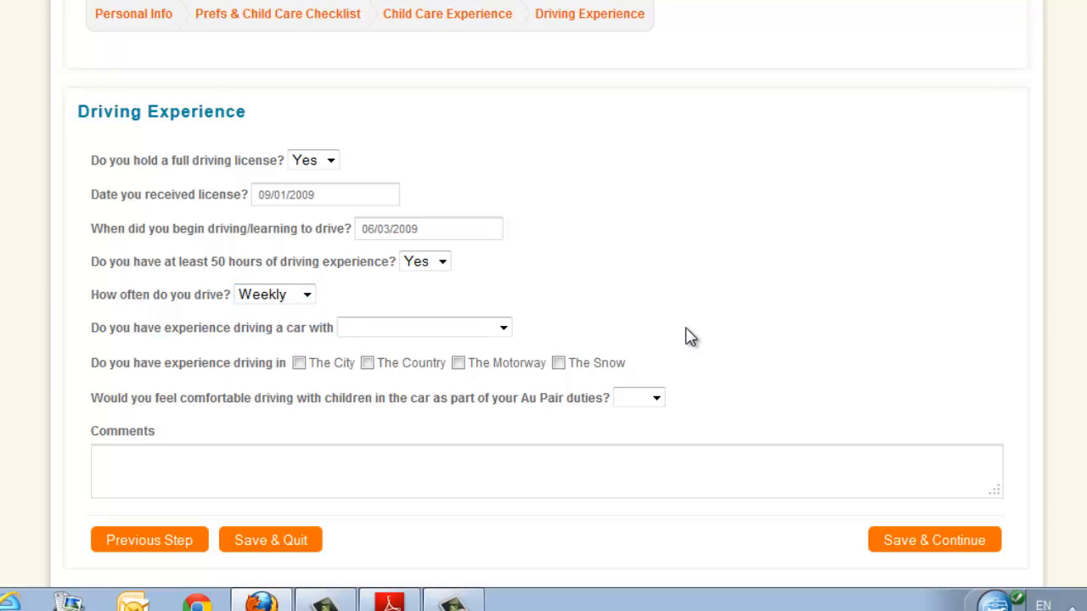
Choose Manual Transmission for car experience and mark The City and The Motorway as places of driving experience.
{"action": "left_click", "coordinate": [502, 330]}
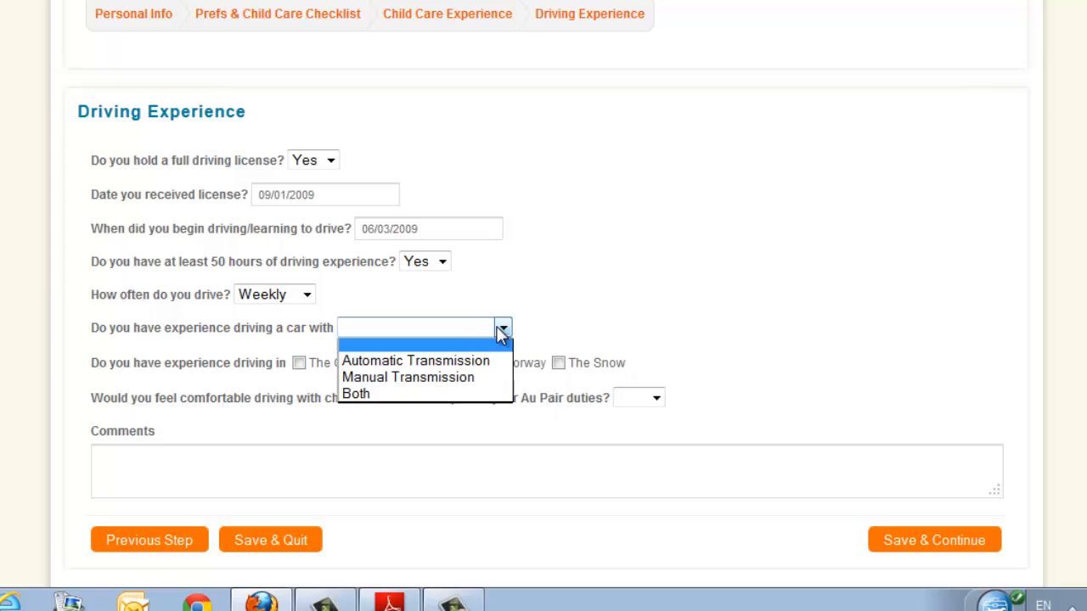
{"action": "left_click", "coordinate": [447, 379]}
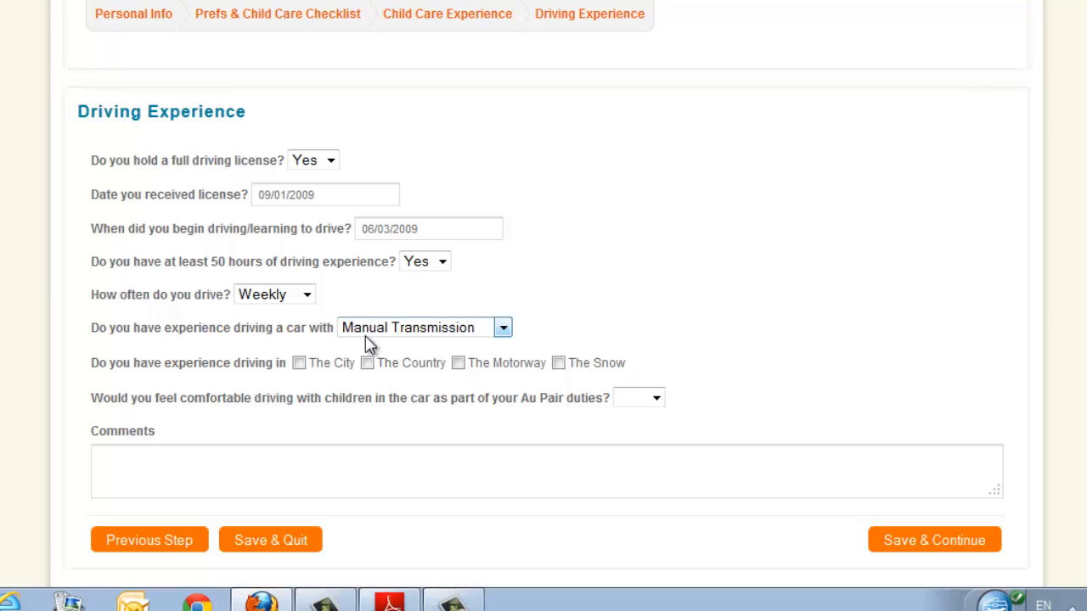
{"action": "left_click", "coordinate": [299, 365]}
{"action": "left_click", "coordinate": [458, 363]}
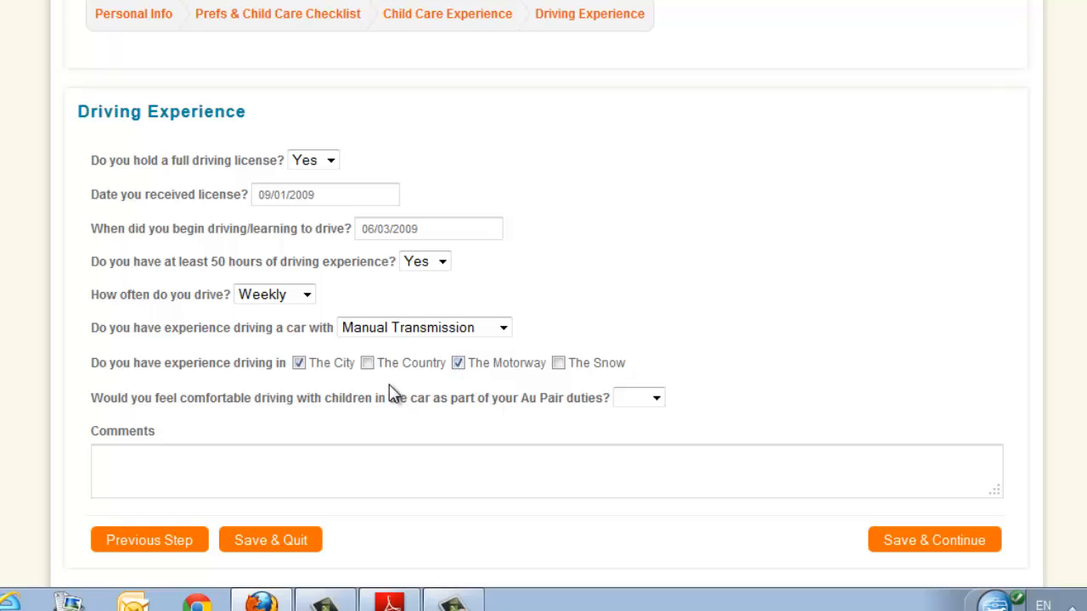
{"action": "scroll", "coordinate": [835, 376], "scroll_direction": "down", "scroll_amount": 3}
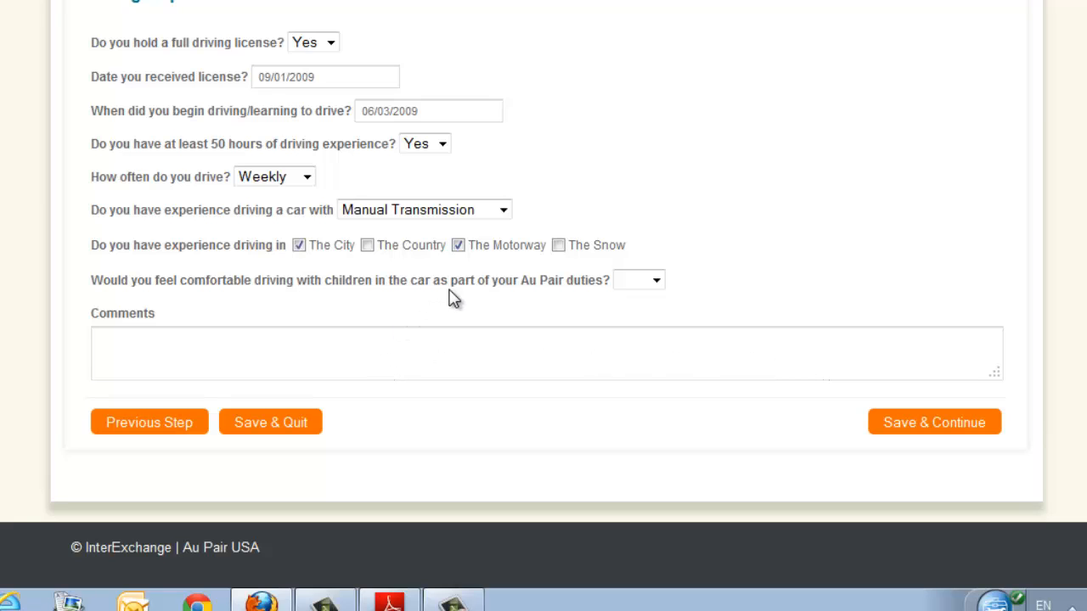
Answer Yes to feeling comfortable driving with children in the car, leave the comments empty, and save the Driving Experience page.
{"action": "left_click", "coordinate": [654, 282]}
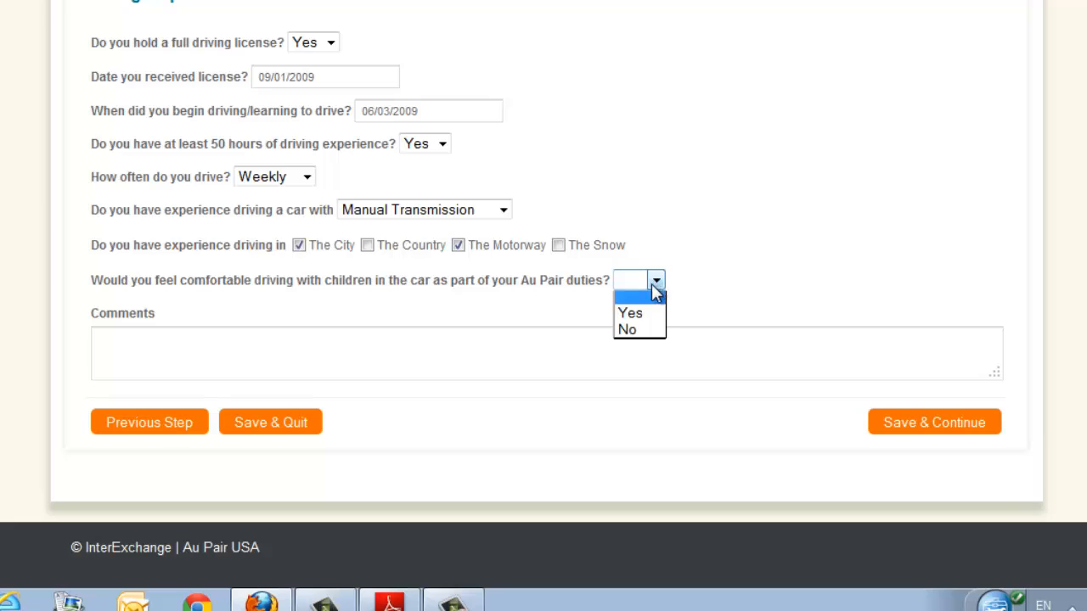
{"action": "left_click", "coordinate": [645, 311]}
{"action": "left_click", "coordinate": [183, 365]}
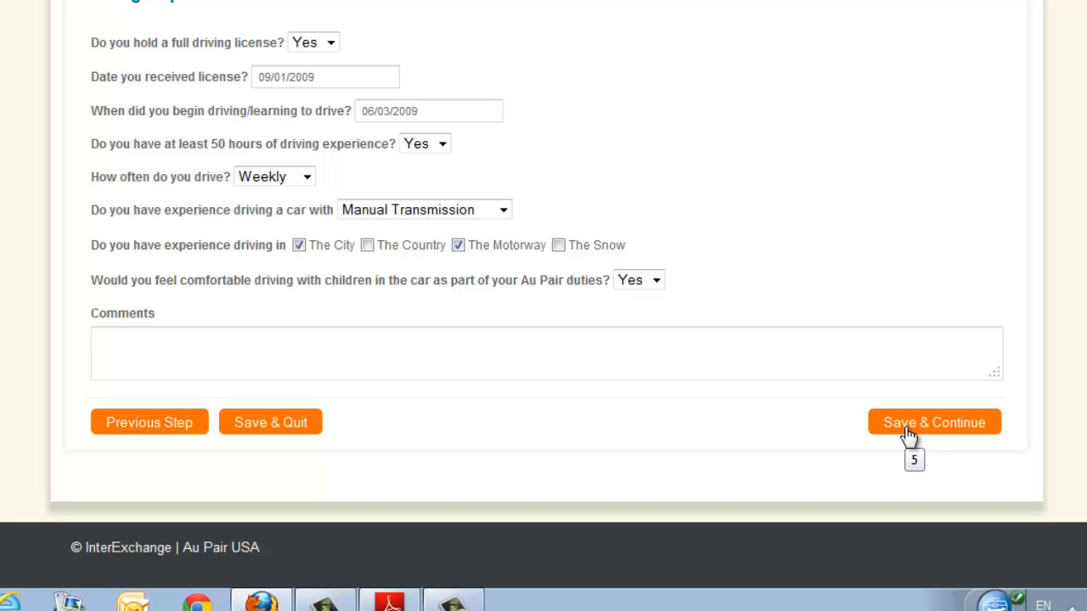
{"action": "scroll", "coordinate": [543, 297], "scroll_direction": "up", "scroll_amount": 2}
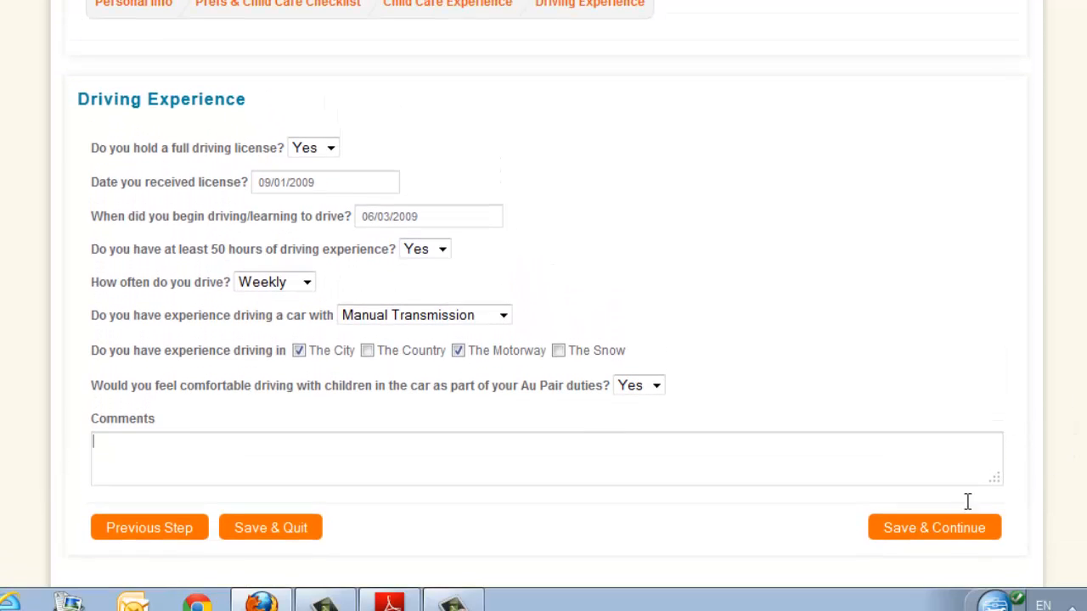
{"action": "left_click", "coordinate": [934, 529]}
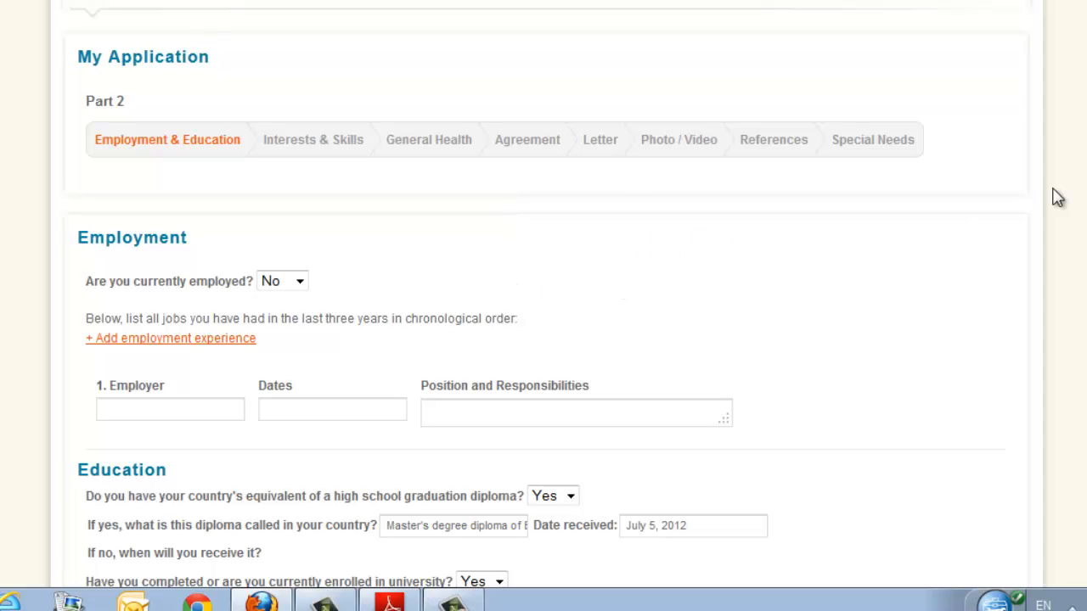
Switch the answer about being currently employed to Yes and set it back to No.
{"action": "scroll", "coordinate": [1055, 199], "scroll_direction": "down", "scroll_amount": 2}
{"action": "scroll", "coordinate": [546, 297], "scroll_direction": "down", "scroll_amount": 2}
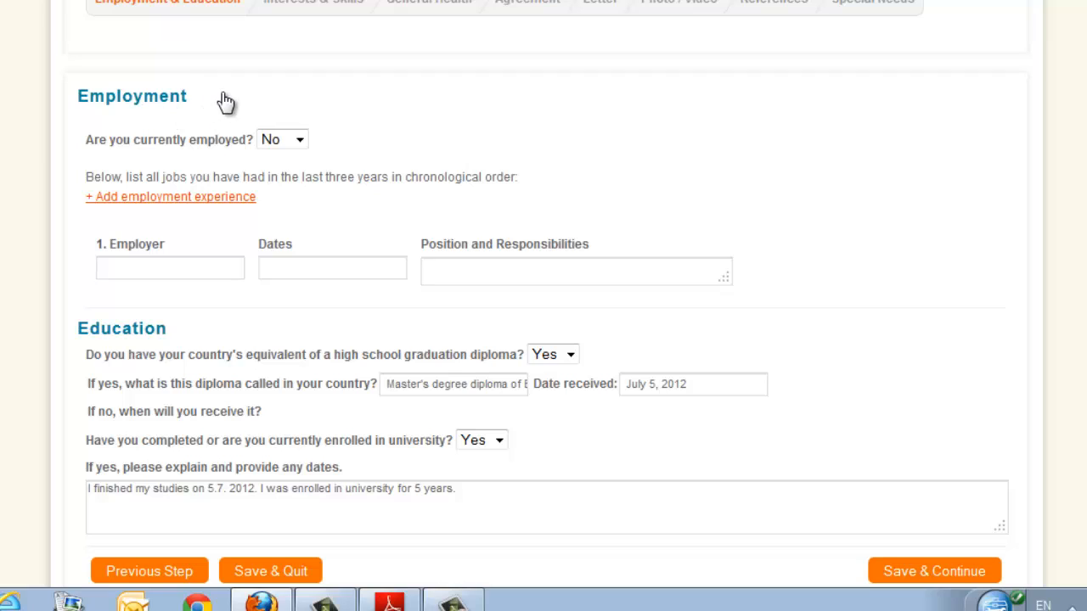
{"action": "left_click", "coordinate": [300, 141]}
{"action": "left_click", "coordinate": [286, 173]}
{"action": "left_click", "coordinate": [300, 141]}
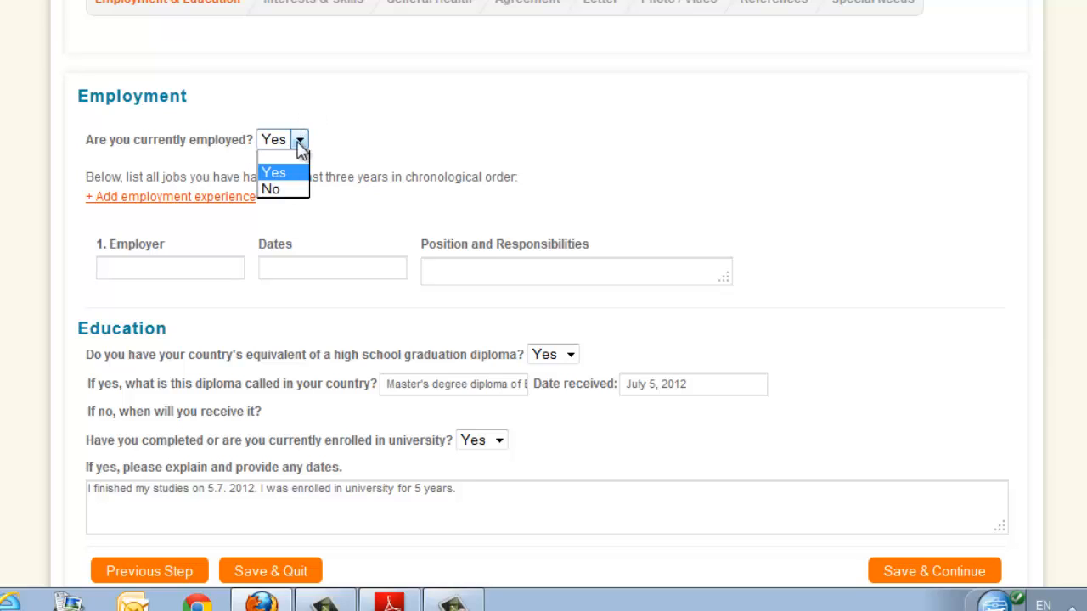
{"action": "left_click", "coordinate": [277, 190]}
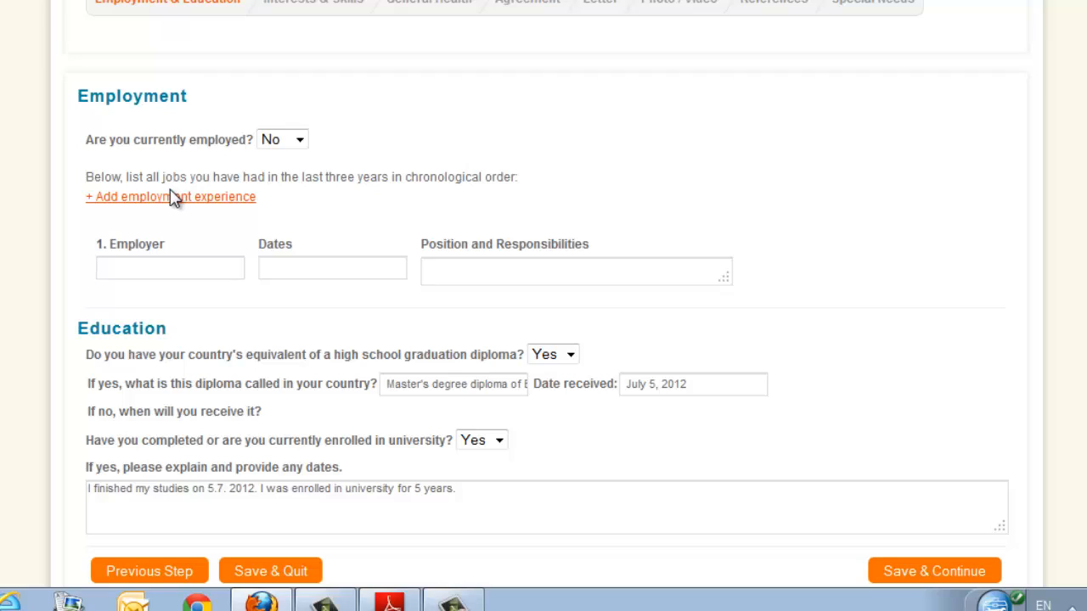
Fill in the first employment entry with employer Aldi, dates 12.-.25.1. and the position cashier.
{"action": "left_click", "coordinate": [155, 269]}
{"action": "type", "text": "Ladi"}
{"action": "key", "text": "BackSpace"}
{"action": "key", "text": "BackSpace"}
{"action": "key", "text": "BackSpace"}
{"action": "type", "text": "Aldi"}
{"action": "right_click", "coordinate": [326, 217]}
{"action": "left_click", "coordinate": [270, 270]}
{"action": "type", "text": ".-25.1."}
{"action": "left_click", "coordinate": [528, 269]}
{"action": "type", "text": "cashier"}
Shorten the name of the high school graduation diploma to "diploma", leaving its received date as entered.
{"action": "scroll", "coordinate": [59, 324], "scroll_direction": "down", "scroll_amount": 3}
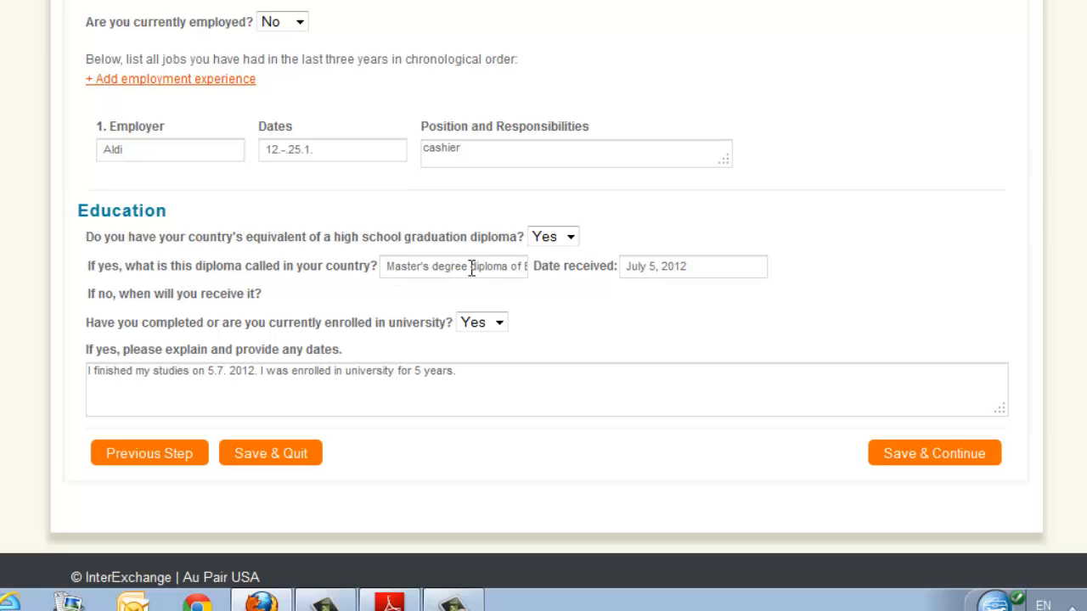
{"action": "left_click_drag", "start_coordinate": [469, 267], "coordinate": [323, 267]}
{"action": "key", "text": "BackSpace"}
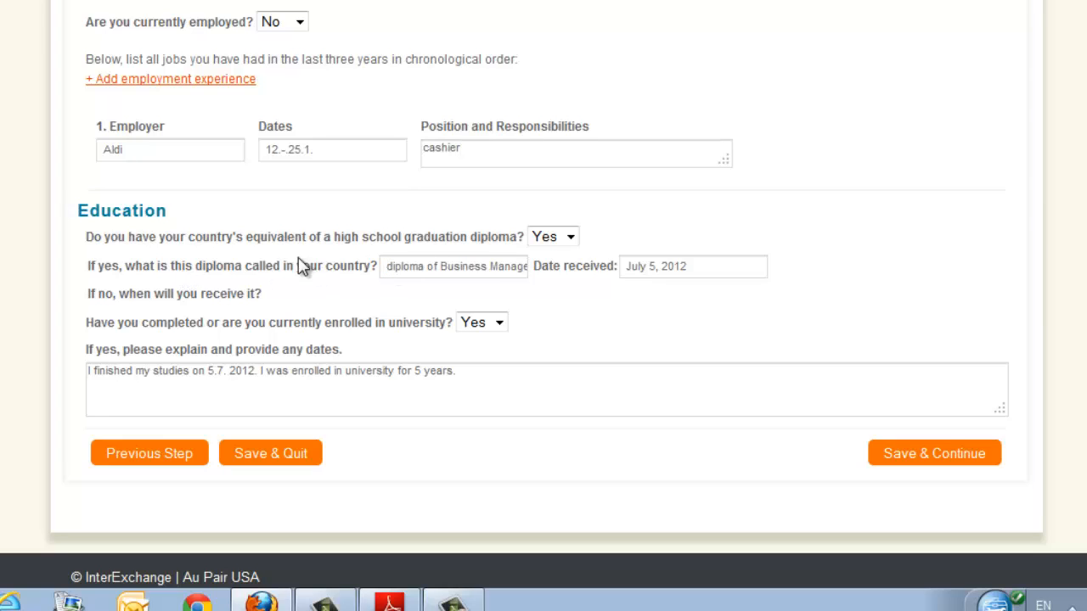
{"action": "left_click_drag", "start_coordinate": [425, 266], "coordinate": [555, 283]}
{"action": "key", "text": "BackSpace"}
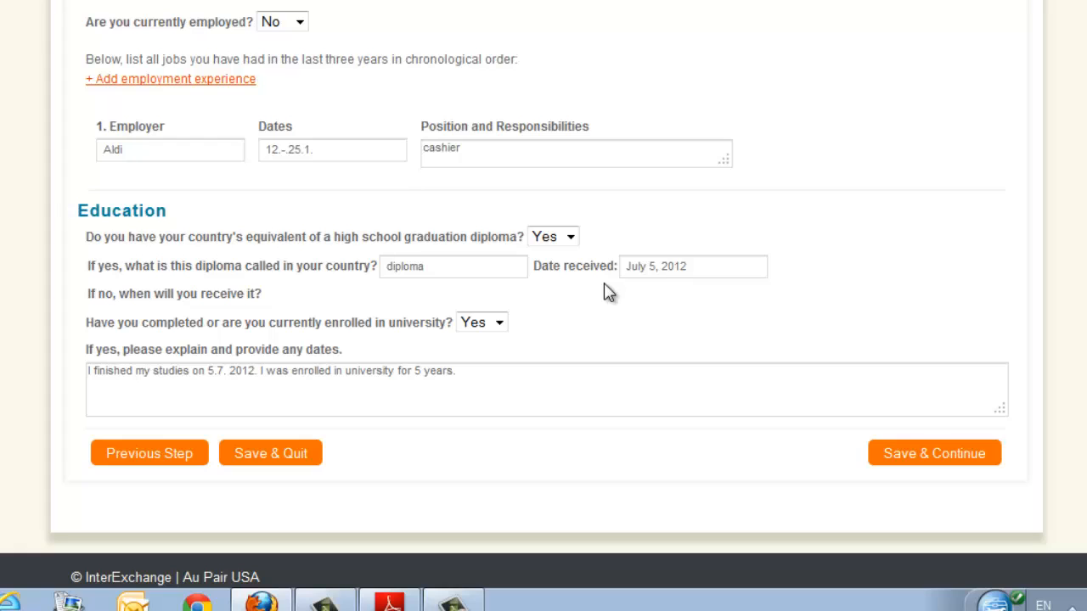
{"action": "left_click", "coordinate": [685, 270]}
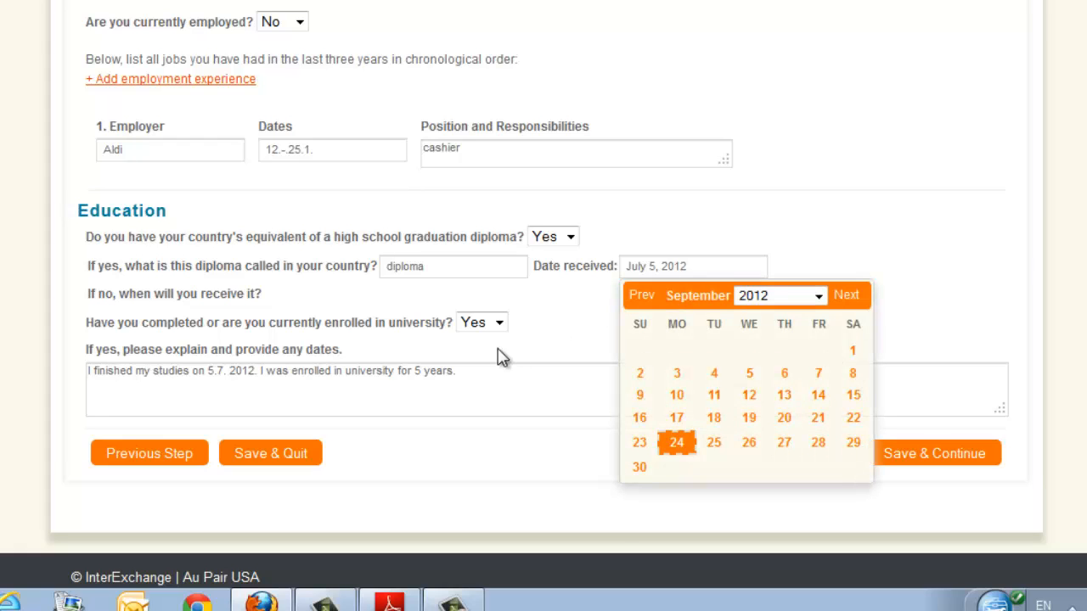
{"action": "left_click", "coordinate": [287, 308]}
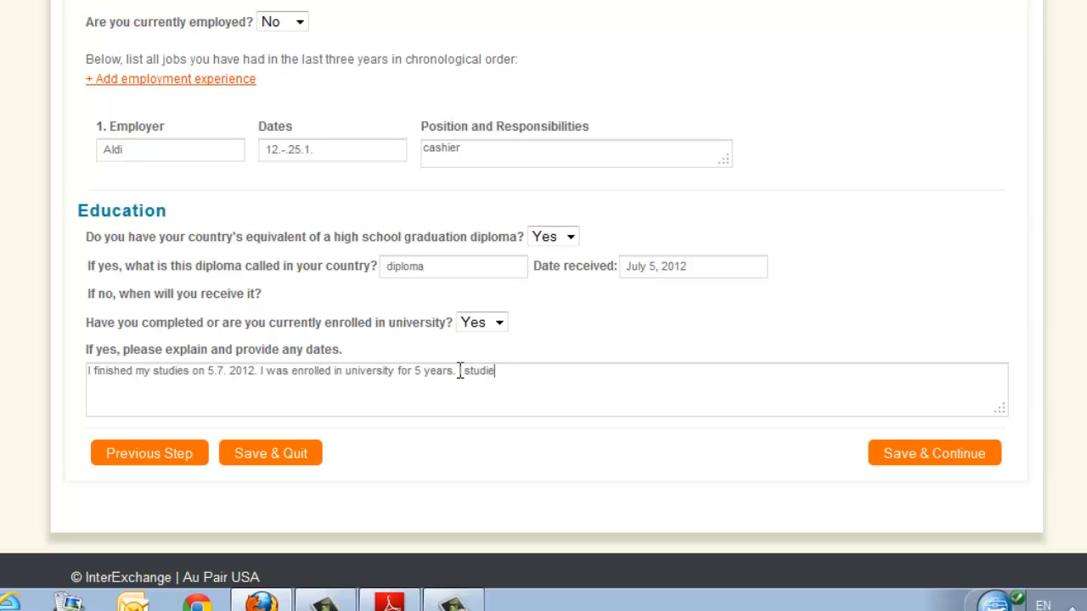
Add "I studied Master' s degree in Business Management, ..." to the university explanation and save the Employment & Education page.
{"action": "type", "text": "d Master' s degree"}
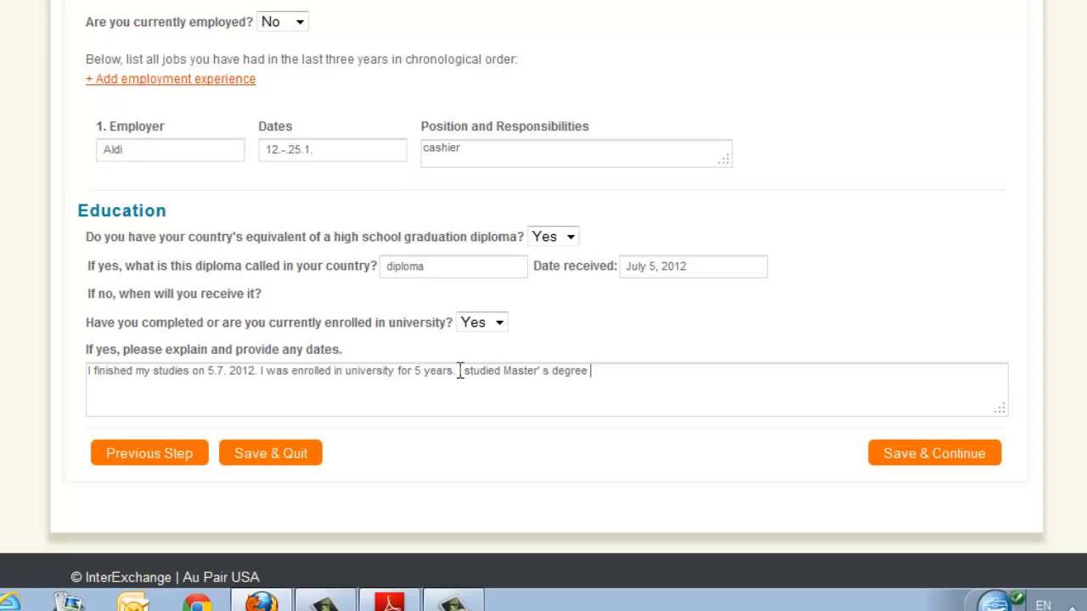
{"action": "type", "text": " in Business Managemen"}
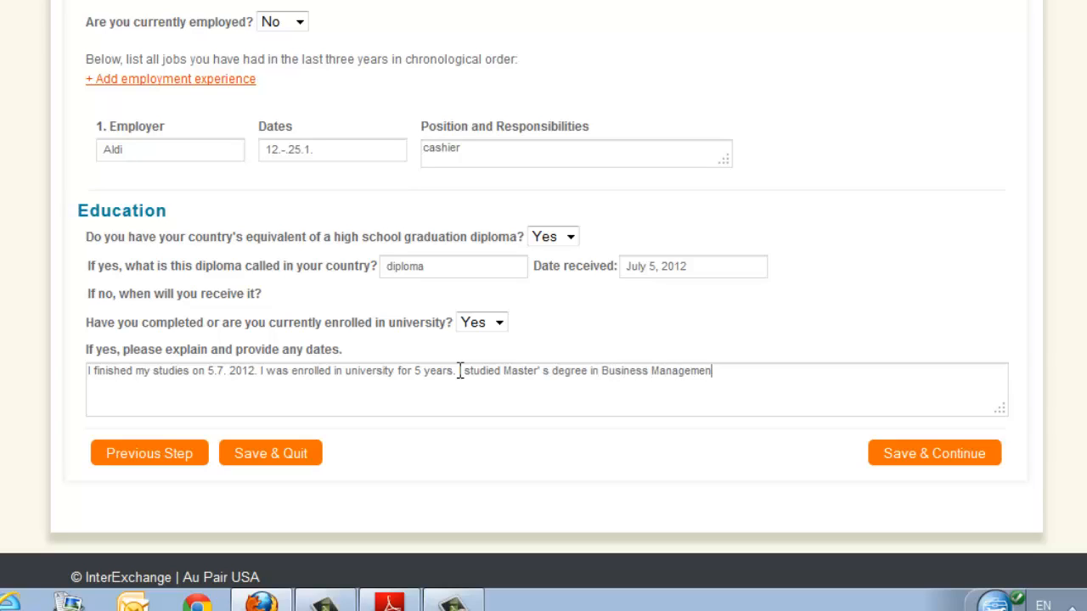
{"action": "type", "text": "t."}
{"action": "left_click", "coordinate": [909, 460]}
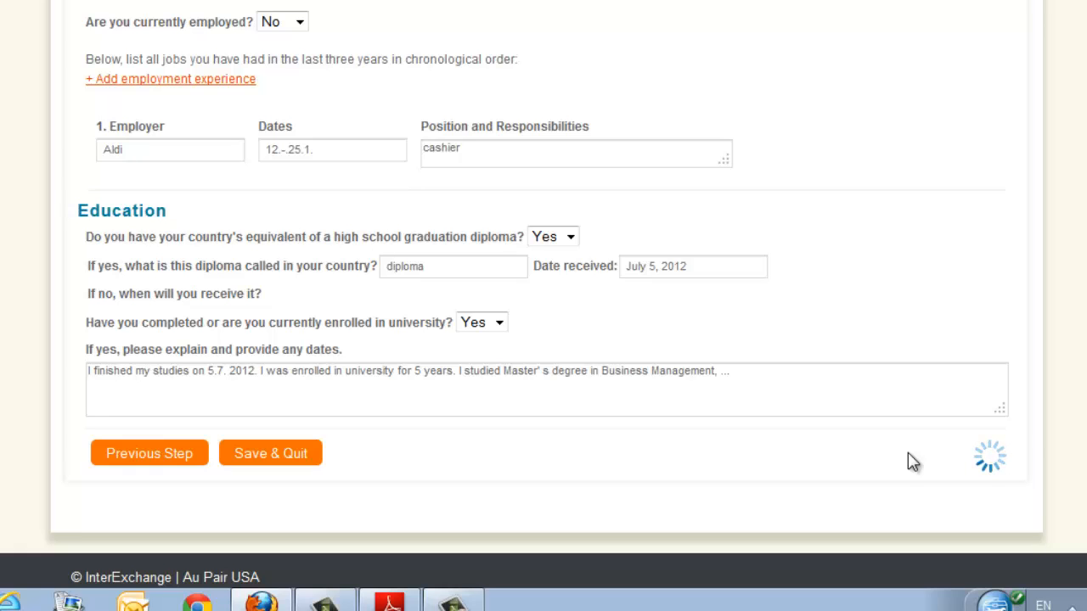
Choose Beginner as the swimming level under Personal Attributes and save the Interests & Skills page.
{"action": "scroll", "coordinate": [819, 420], "scroll_direction": "up", "scroll_amount": 1}
{"action": "scroll", "coordinate": [819, 421], "scroll_direction": "up", "scroll_amount": 5}
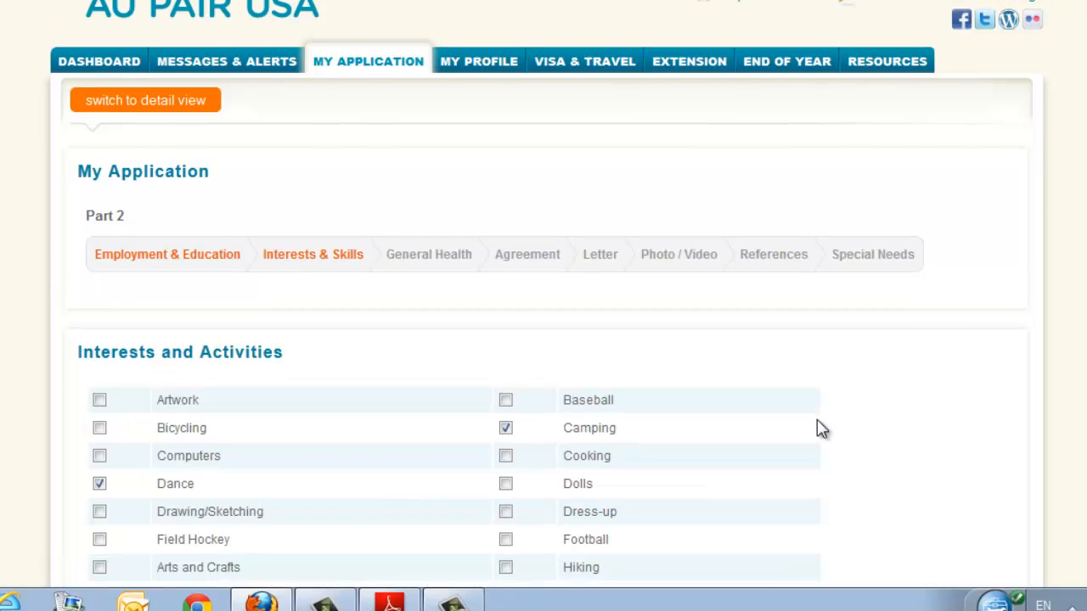
{"action": "scroll", "coordinate": [821, 429], "scroll_direction": "down", "scroll_amount": 3}
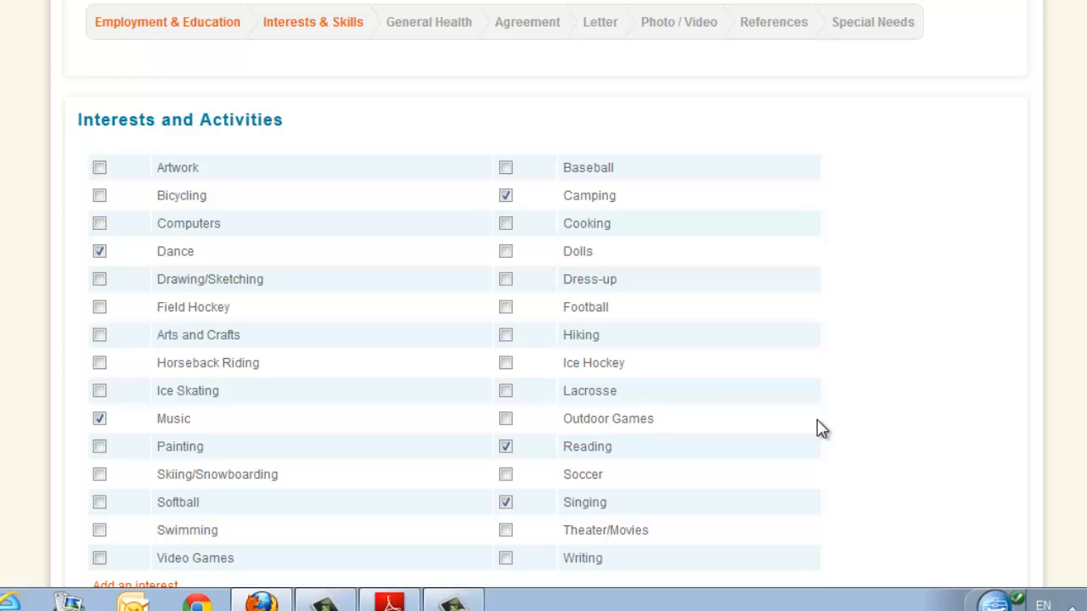
{"action": "scroll", "coordinate": [821, 428], "scroll_direction": "down", "scroll_amount": 3}
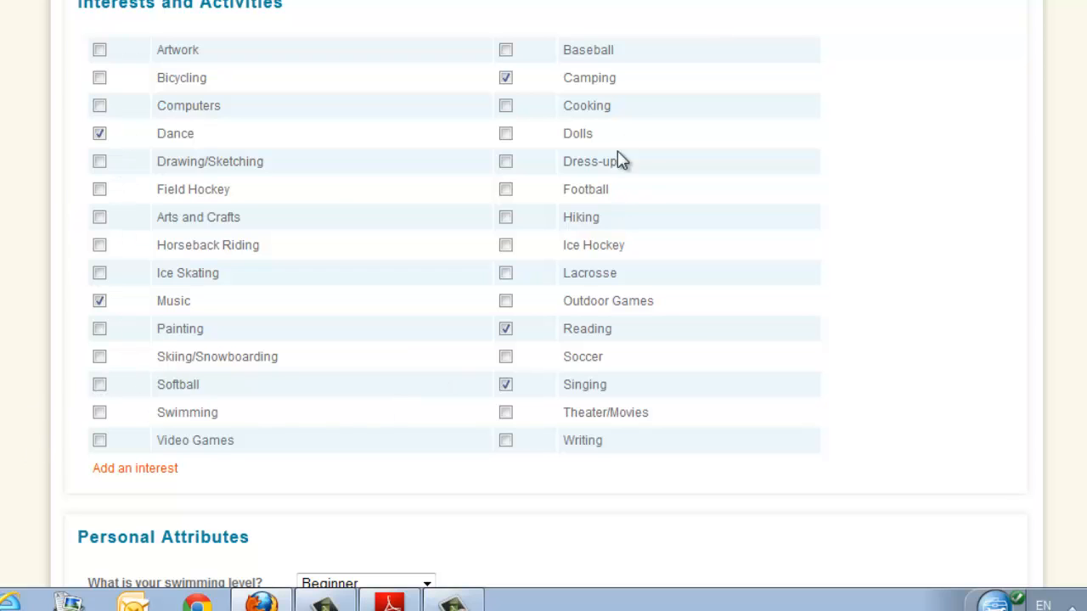
{"action": "scroll", "coordinate": [696, 432], "scroll_direction": "down", "scroll_amount": 5}
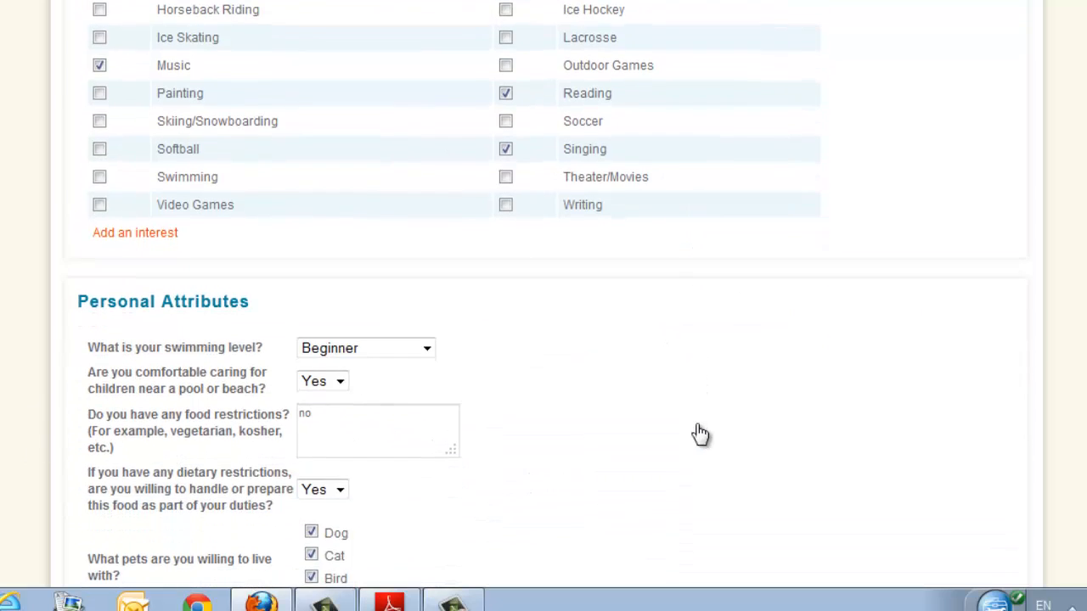
{"action": "scroll", "coordinate": [696, 432], "scroll_direction": "down", "scroll_amount": 2}
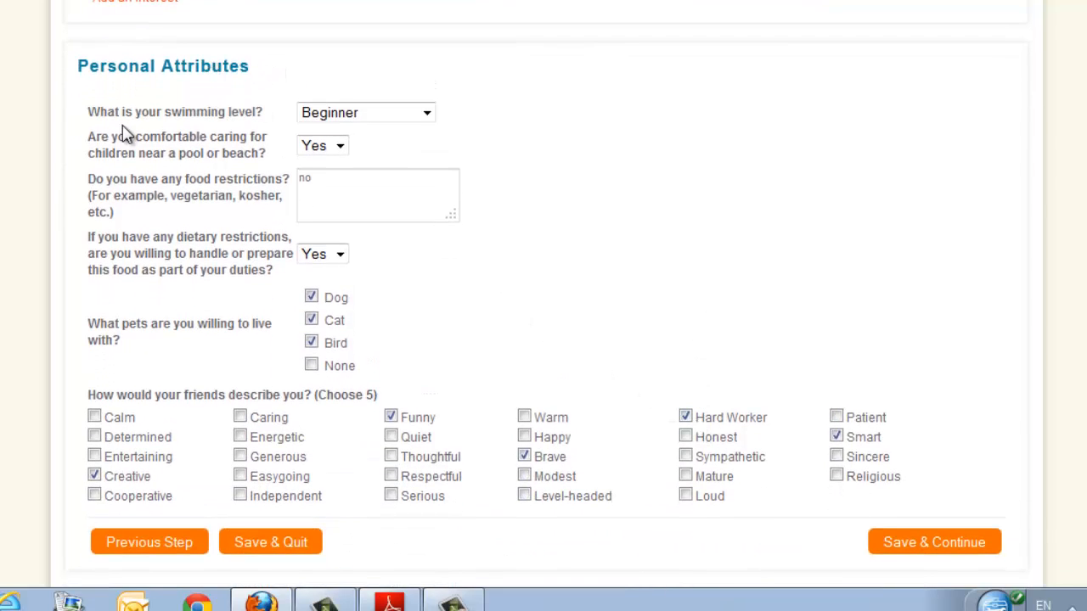
{"action": "left_click", "coordinate": [427, 112]}
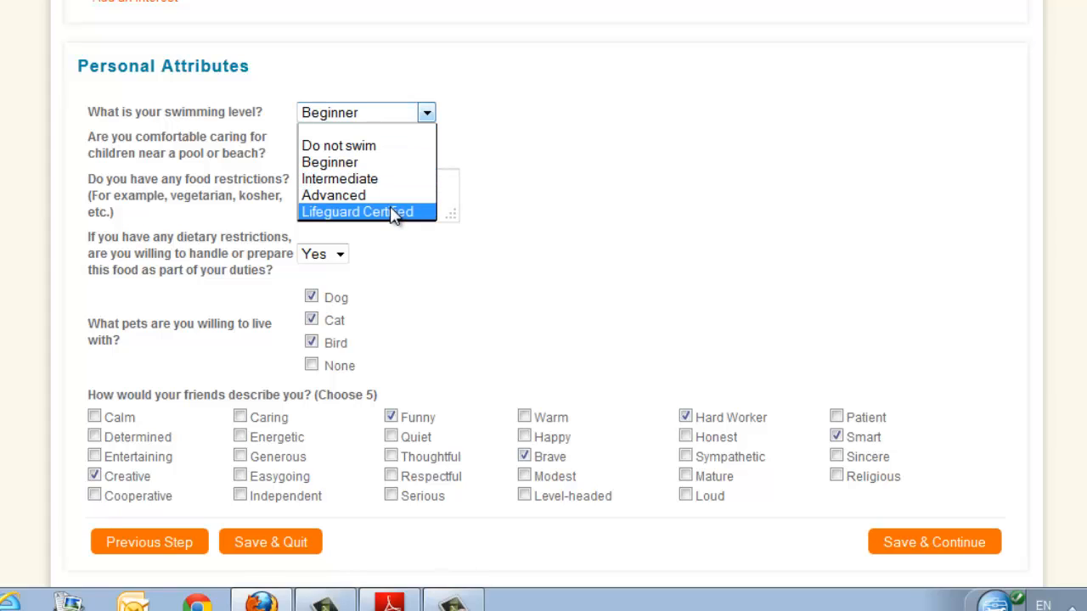
{"action": "left_click", "coordinate": [363, 169]}
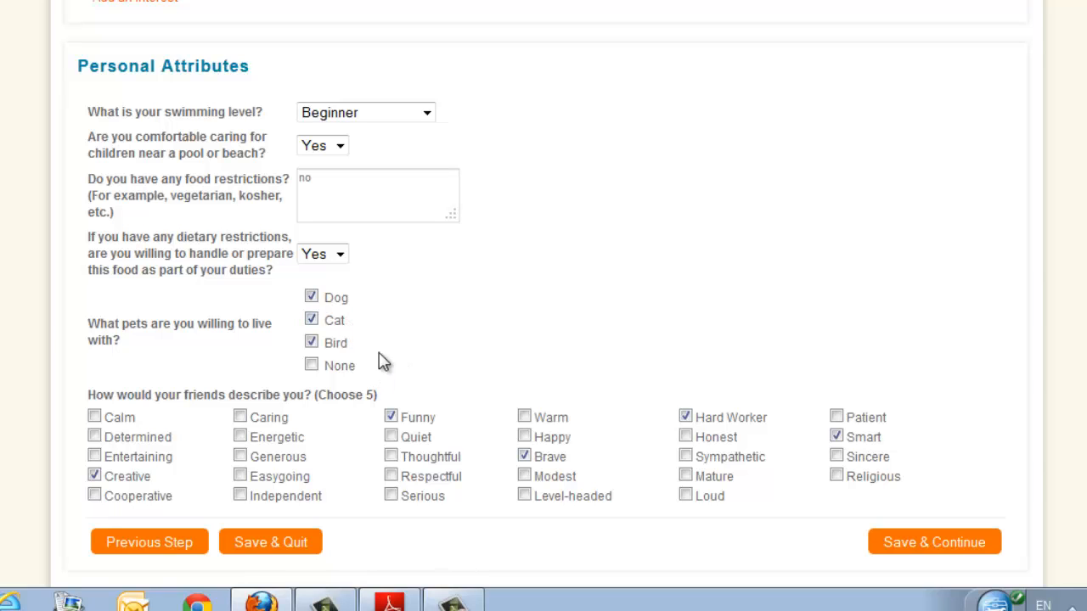
{"action": "scroll", "coordinate": [23, 410], "scroll_direction": "down", "scroll_amount": 3}
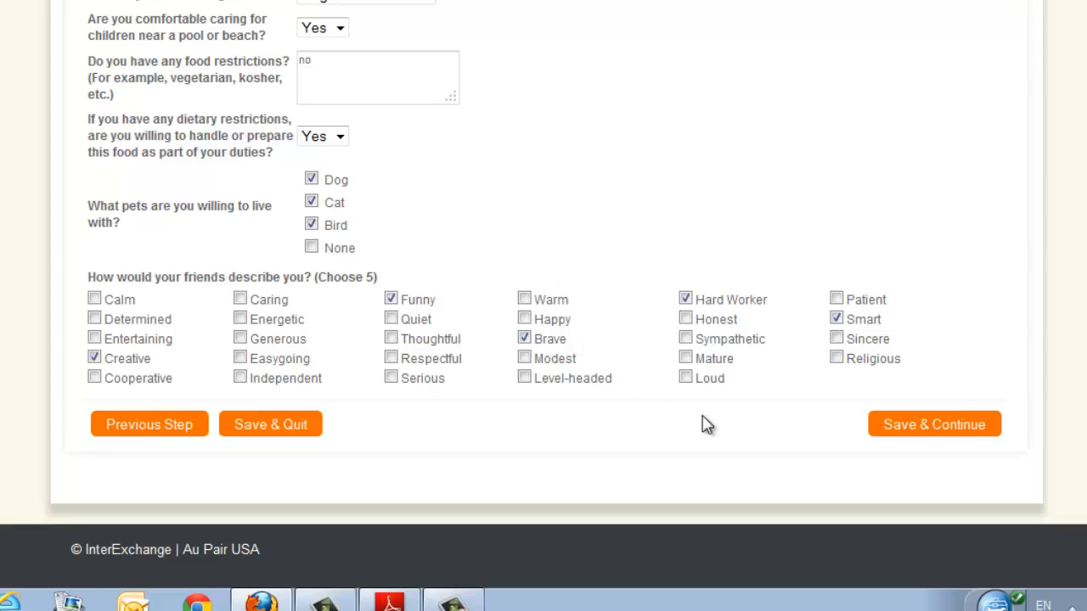
{"action": "left_click", "coordinate": [911, 433]}
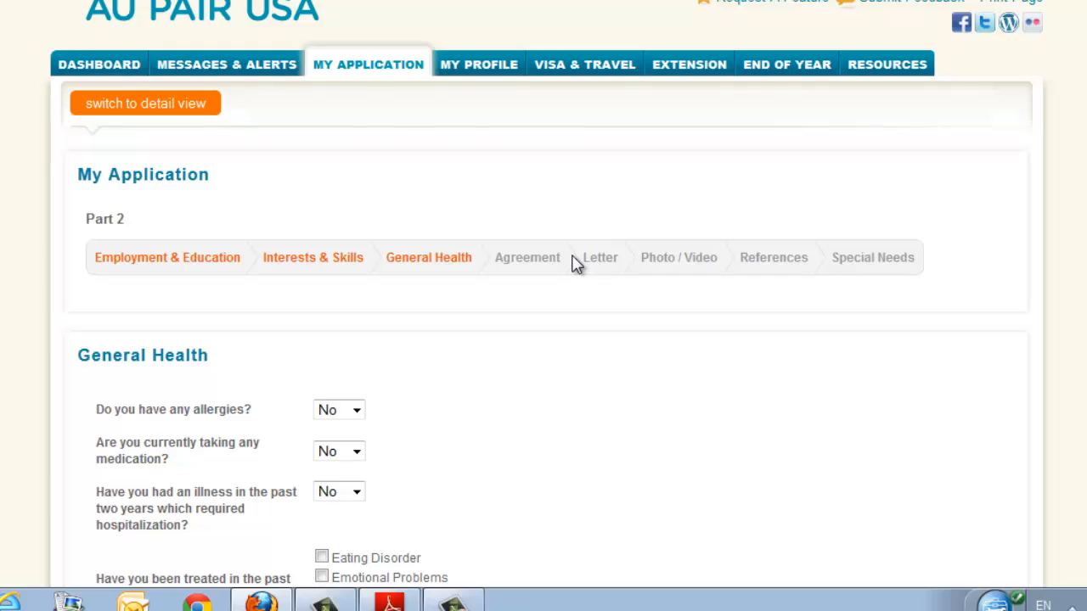
Mark Depression among the past treatments, clear it again, and save the General Health page.
{"action": "scroll", "coordinate": [575, 265], "scroll_direction": "down", "scroll_amount": 2}
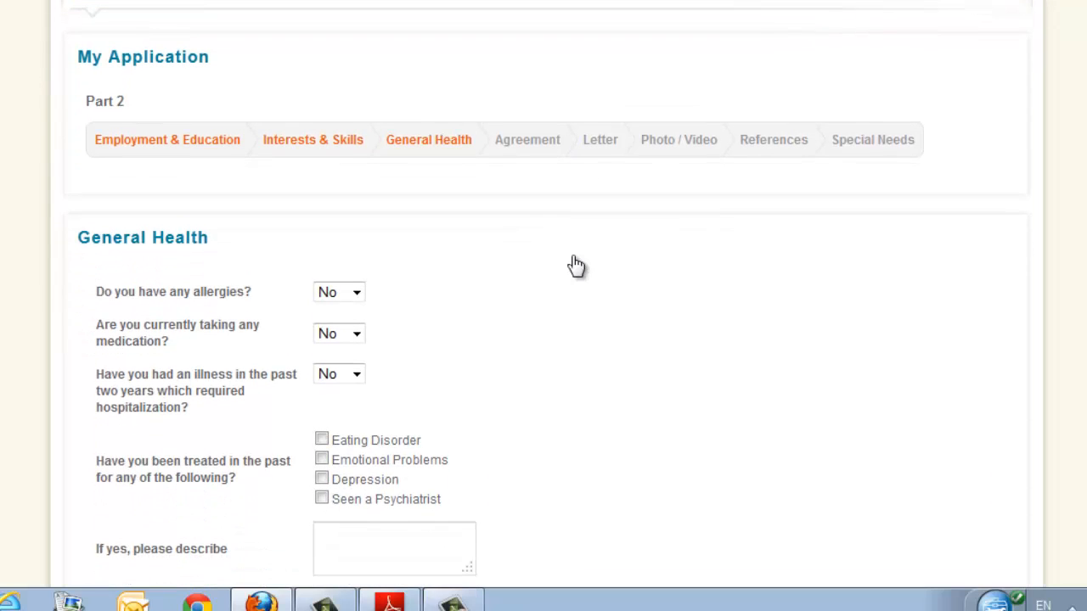
{"action": "scroll", "coordinate": [575, 266], "scroll_direction": "down", "scroll_amount": 2}
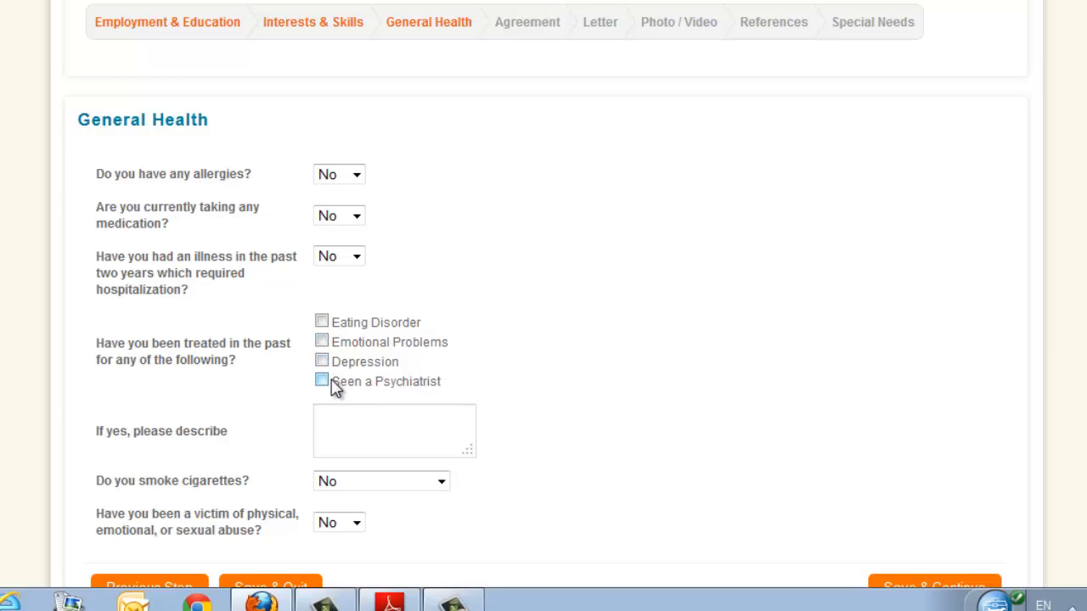
{"action": "scroll", "coordinate": [702, 371], "scroll_direction": "down", "scroll_amount": 3}
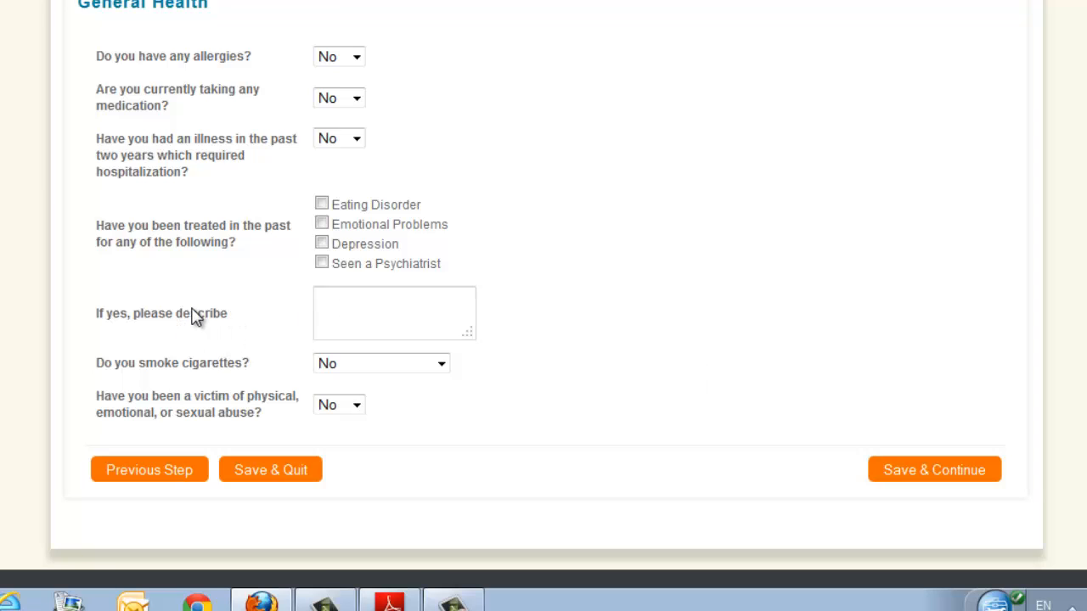
{"action": "left_click", "coordinate": [322, 245]}
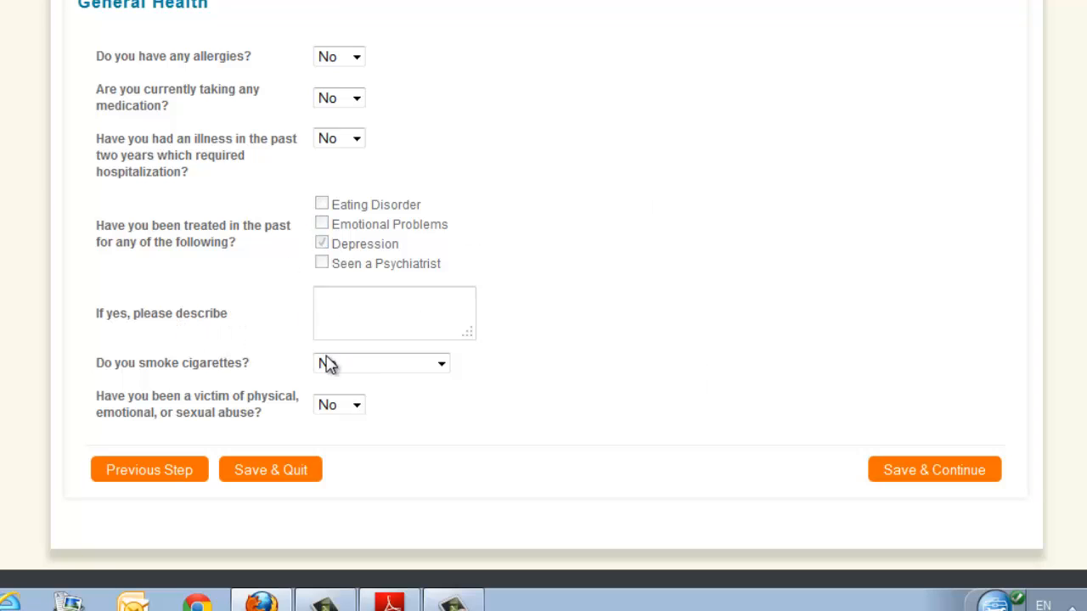
{"action": "left_click", "coordinate": [362, 296]}
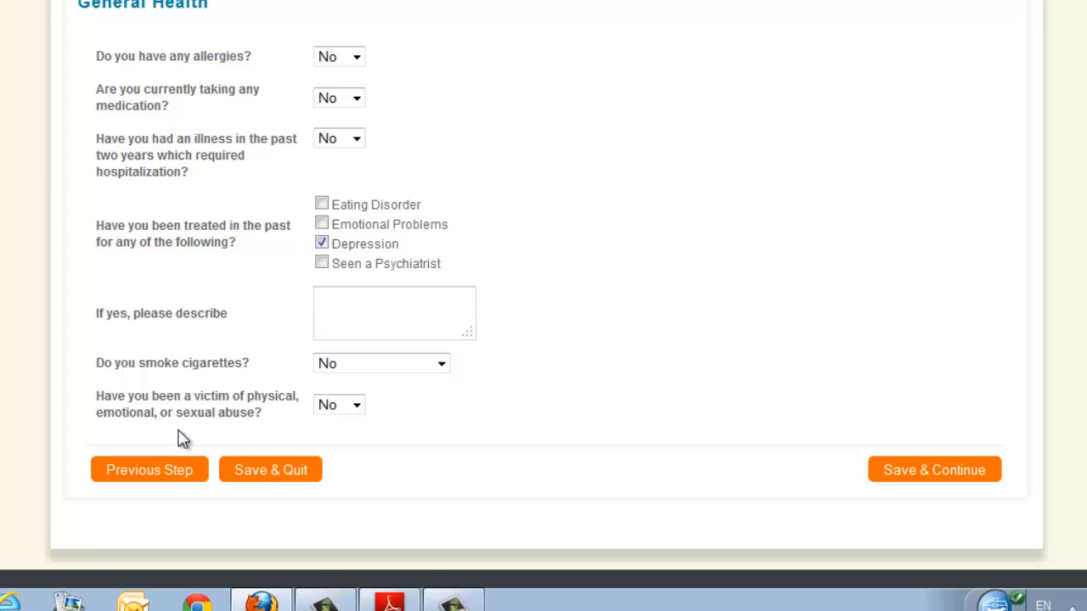
{"action": "left_click", "coordinate": [323, 246]}
{"action": "left_click", "coordinate": [902, 473]}
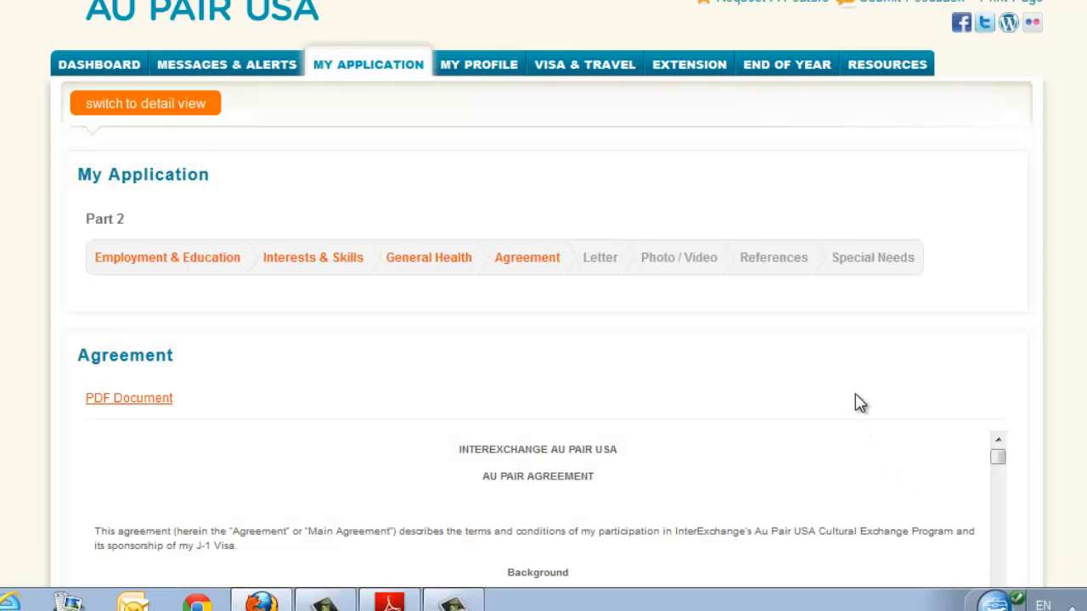
Review the Au Pair Agreement through its closing exhibits and the True or False statements below it.
{"action": "scroll", "coordinate": [877, 419], "scroll_direction": "down", "scroll_amount": 5}
{"action": "scroll", "coordinate": [876, 411], "scroll_direction": "down", "scroll_amount": 3}
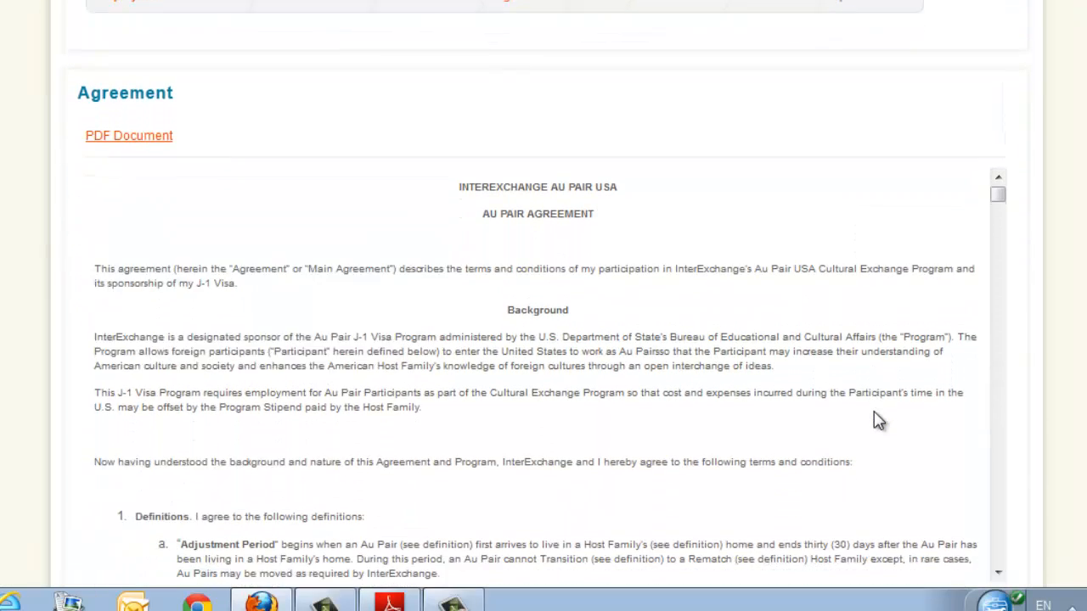
{"action": "left_click_drag", "start_coordinate": [997, 106], "coordinate": [993, 473]}
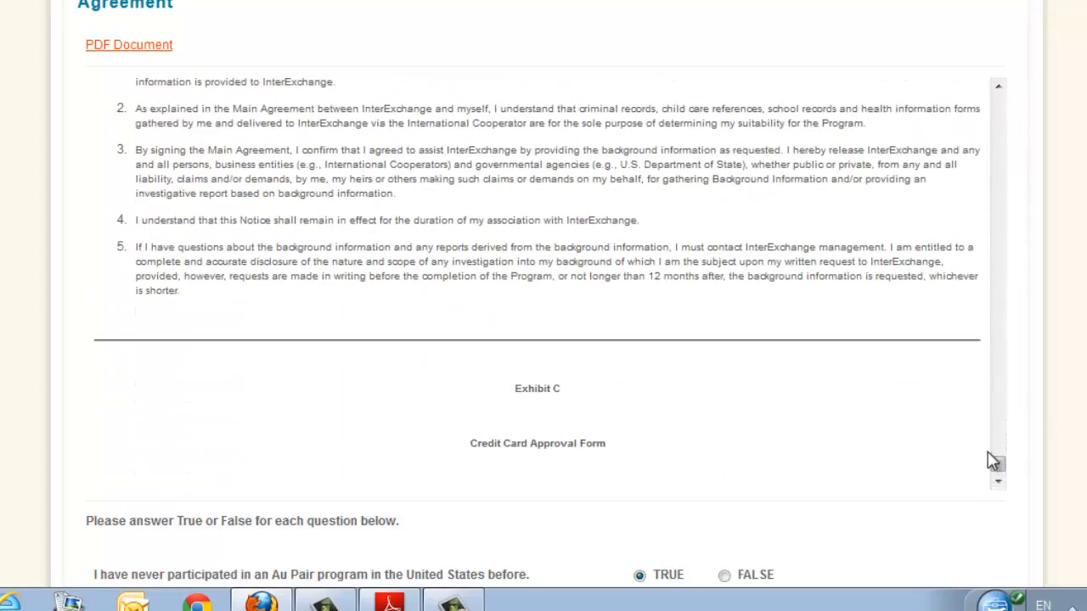
{"action": "scroll", "coordinate": [543, 305], "scroll_direction": "down", "scroll_amount": 3}
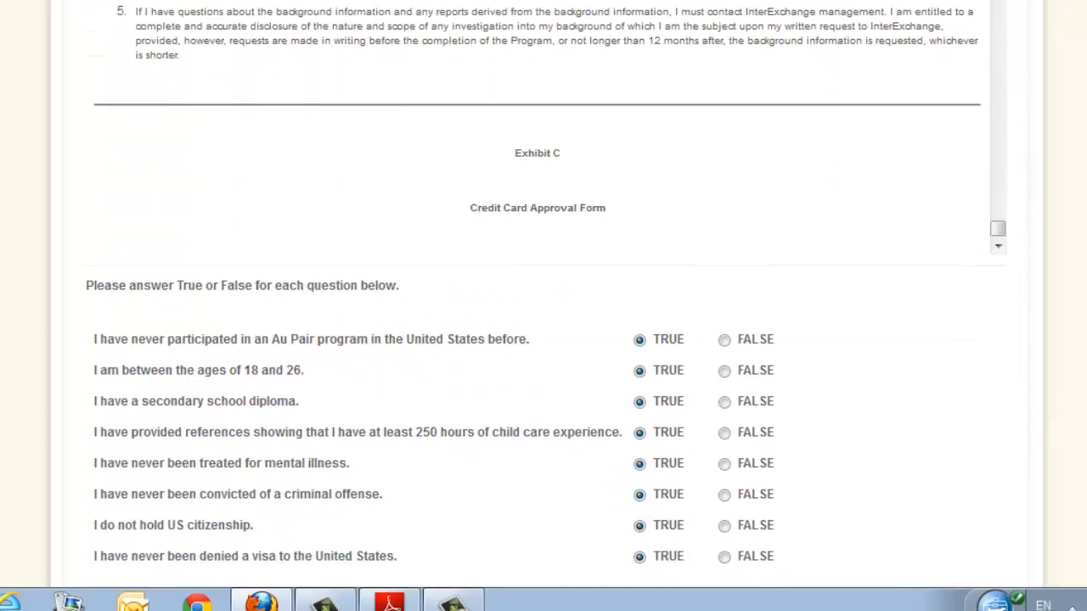
{"action": "scroll", "coordinate": [547, 131], "scroll_direction": "up", "scroll_amount": 5}
{"action": "scroll", "coordinate": [547, 131], "scroll_direction": "down", "scroll_amount": 5}
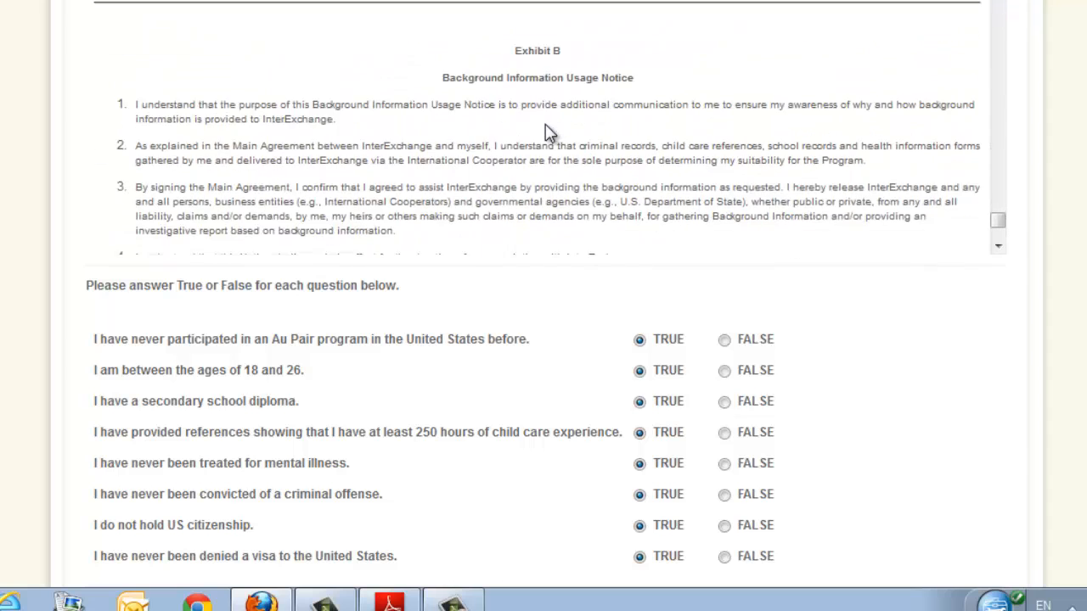
Check the True or False answers, terms consent and signature below the Au Pair Agreement, and save the Agreement page.
{"action": "scroll", "coordinate": [544, 306], "scroll_direction": "down", "scroll_amount": 3}
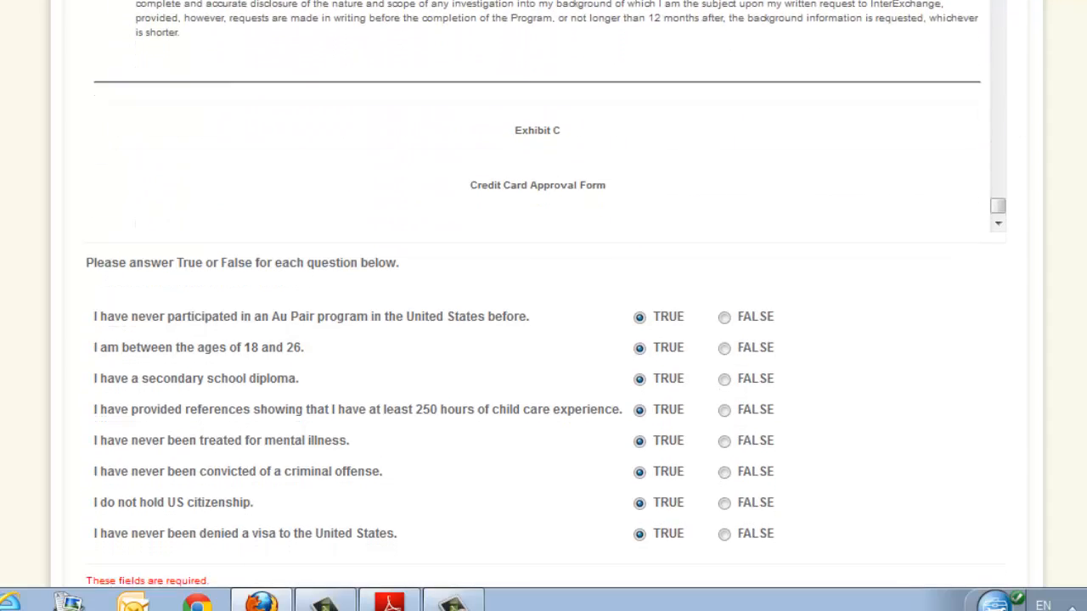
{"action": "scroll", "coordinate": [544, 306], "scroll_direction": "down", "scroll_amount": 2}
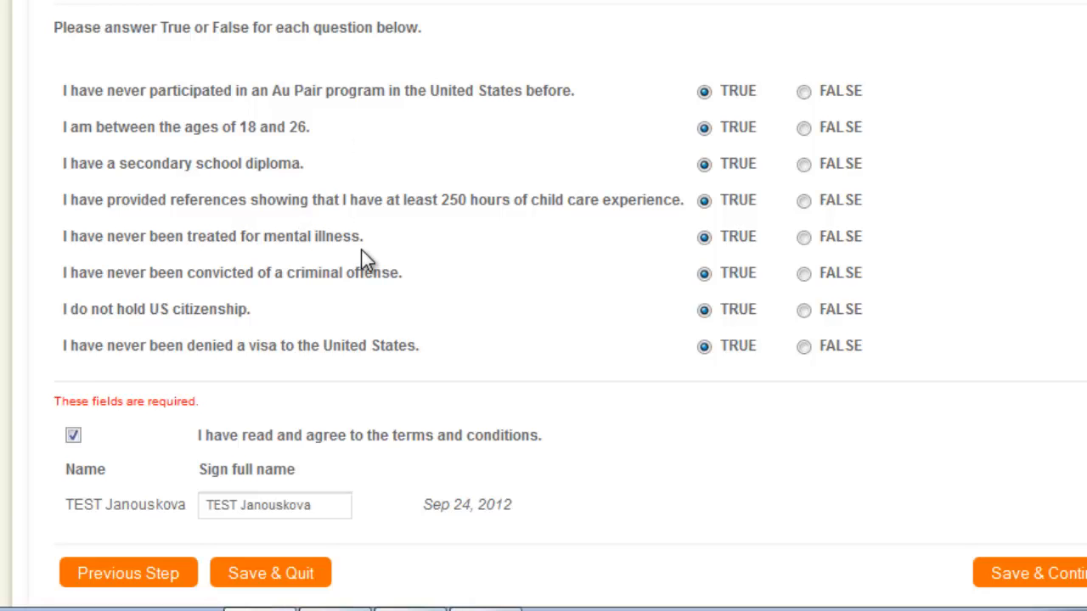
{"action": "scroll", "coordinate": [365, 259], "scroll_direction": "down", "scroll_amount": 3}
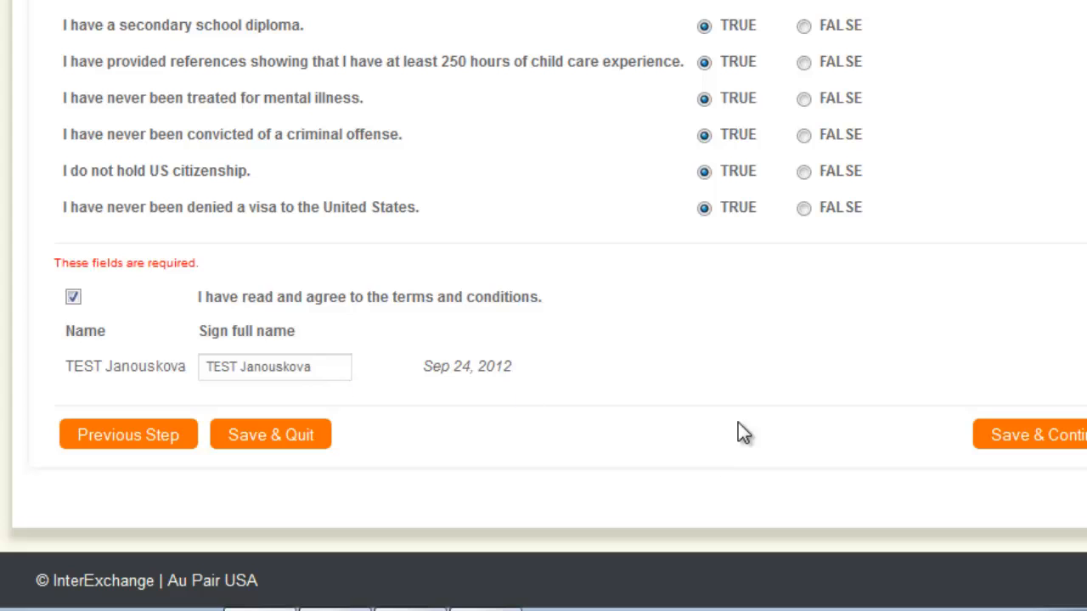
{"action": "left_click", "coordinate": [1019, 436]}
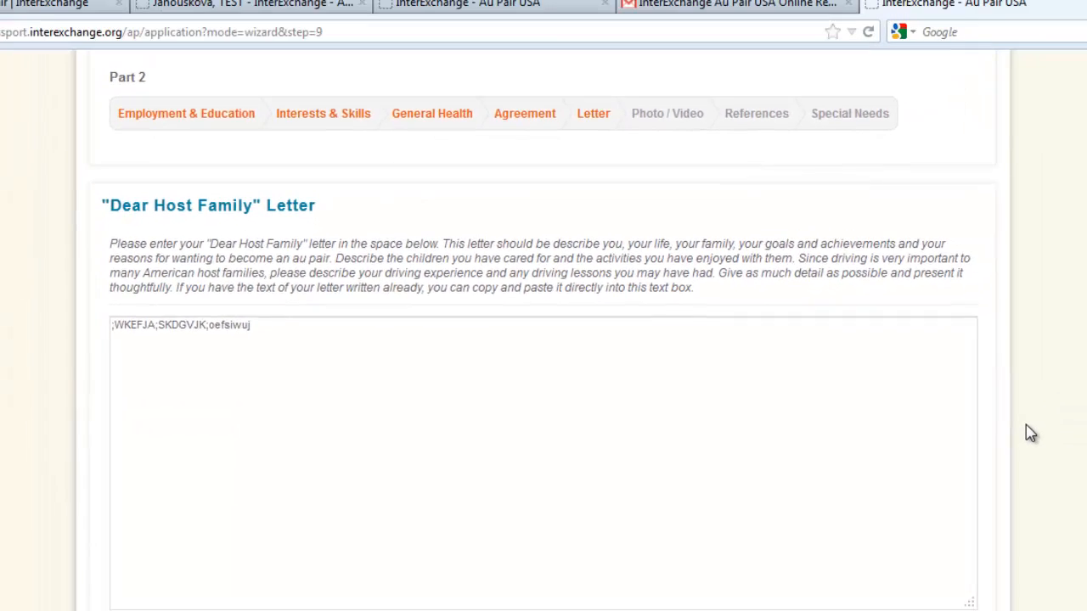
Review the "Dear Host Family" letter instructions and text, and save the Letter page.
{"action": "scroll", "coordinate": [1026, 432], "scroll_direction": "down", "scroll_amount": 3}
{"action": "scroll", "coordinate": [1030, 433], "scroll_direction": "up", "scroll_amount": 3}
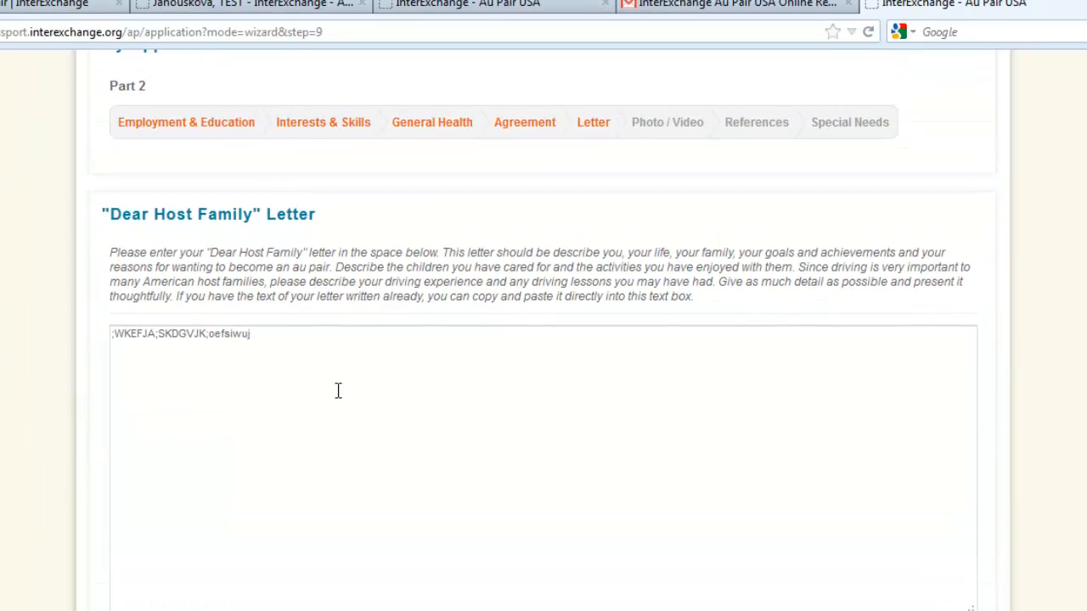
{"action": "left_click", "coordinate": [358, 346]}
{"action": "scroll", "coordinate": [951, 361], "scroll_direction": "down", "scroll_amount": 3}
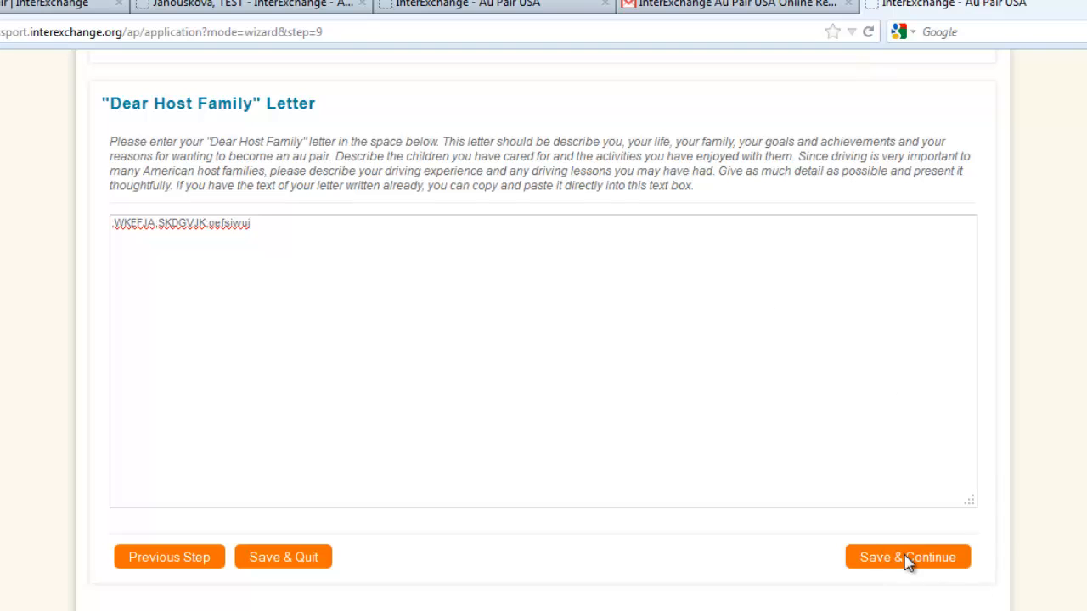
{"action": "left_click", "coordinate": [907, 557]}
{"action": "scroll", "coordinate": [927, 305], "scroll_direction": "down", "scroll_amount": 1}
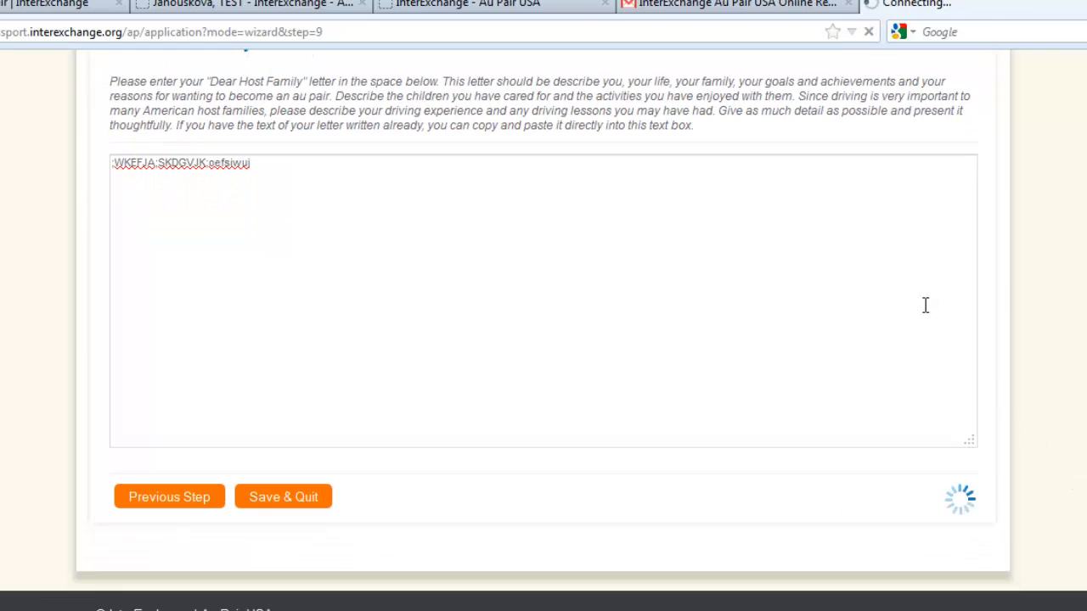
Review the Profile Photo, My Photo Album and My Videos requirements, and save the Photo / Video page without uploading files.
{"action": "scroll", "coordinate": [925, 319], "scroll_direction": "down", "scroll_amount": 2}
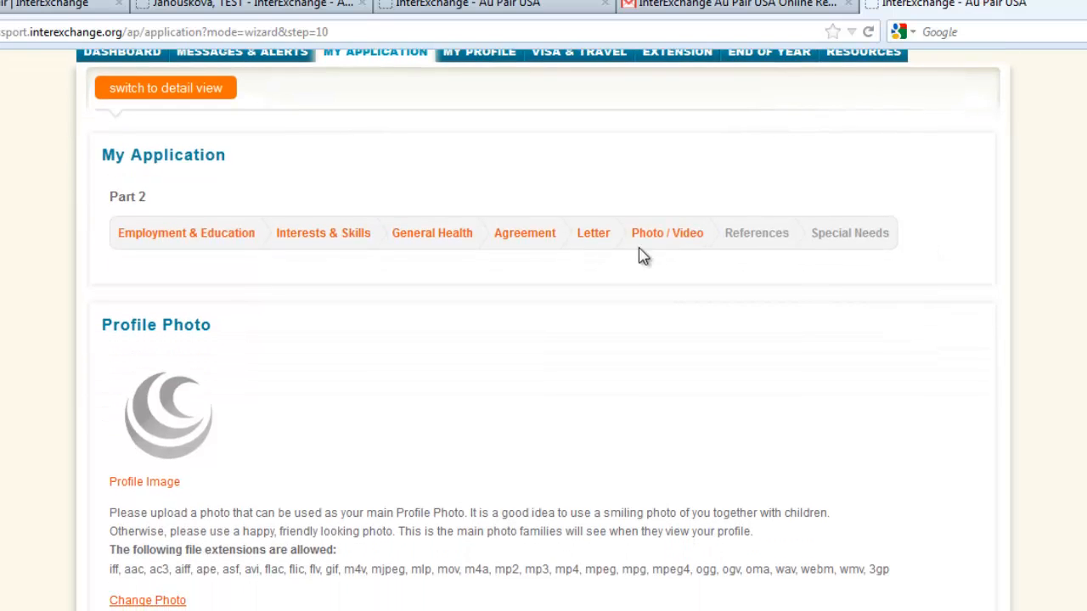
{"action": "scroll", "coordinate": [245, 328], "scroll_direction": "down", "scroll_amount": 2}
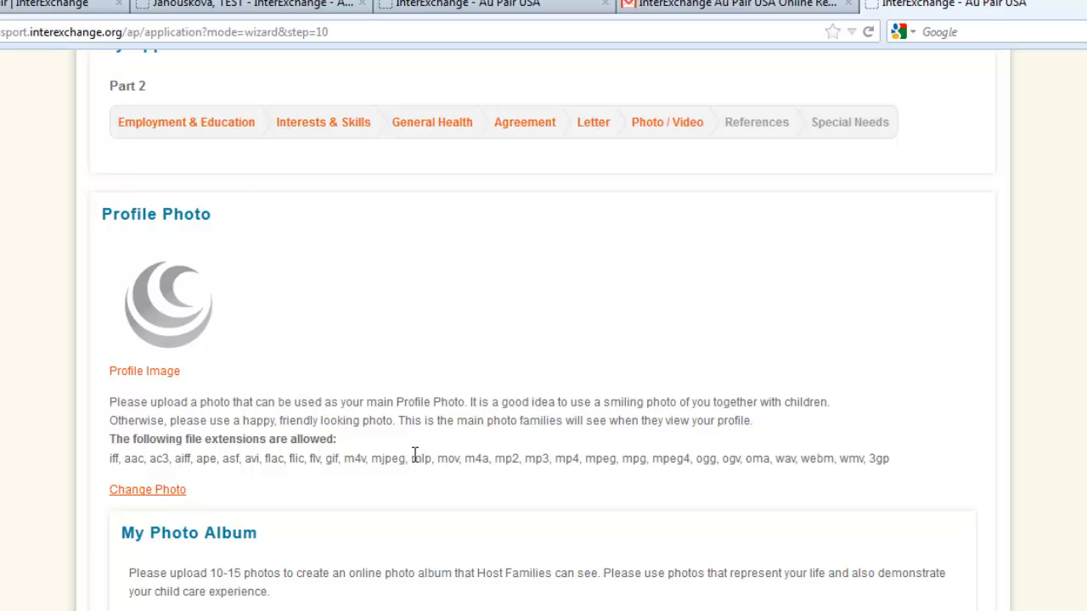
{"action": "scroll", "coordinate": [425, 499], "scroll_direction": "down", "scroll_amount": 3}
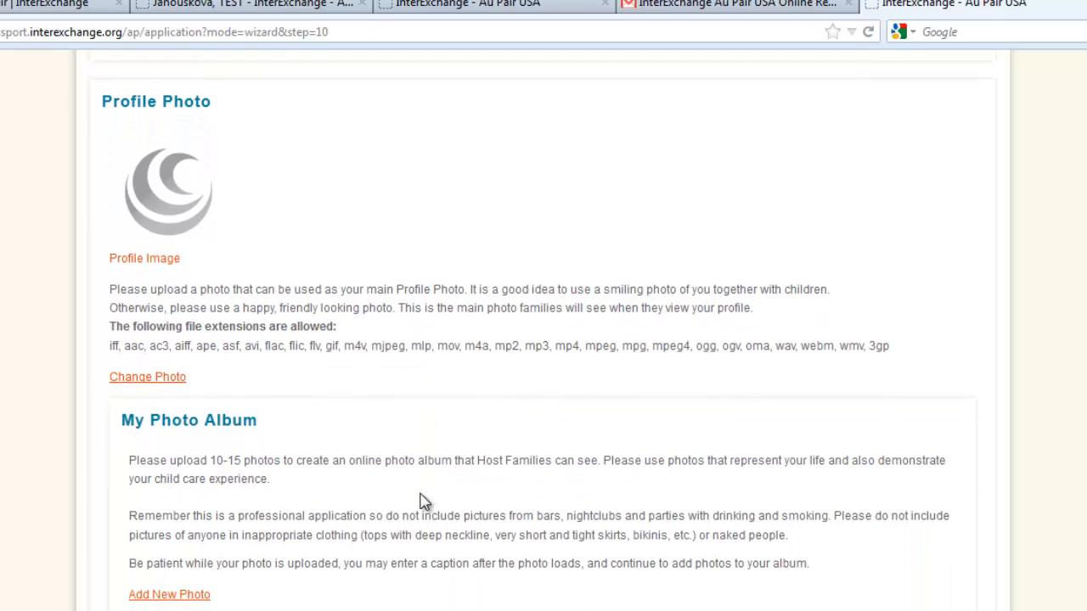
{"action": "scroll", "coordinate": [420, 501], "scroll_direction": "down", "scroll_amount": 3}
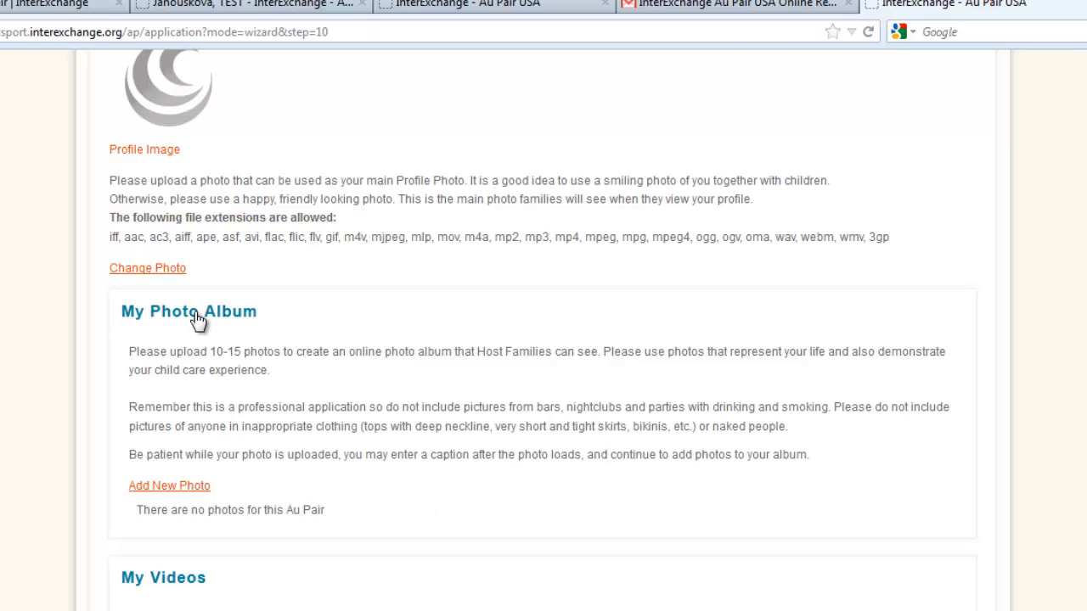
{"action": "scroll", "coordinate": [433, 515], "scroll_direction": "down", "scroll_amount": 3}
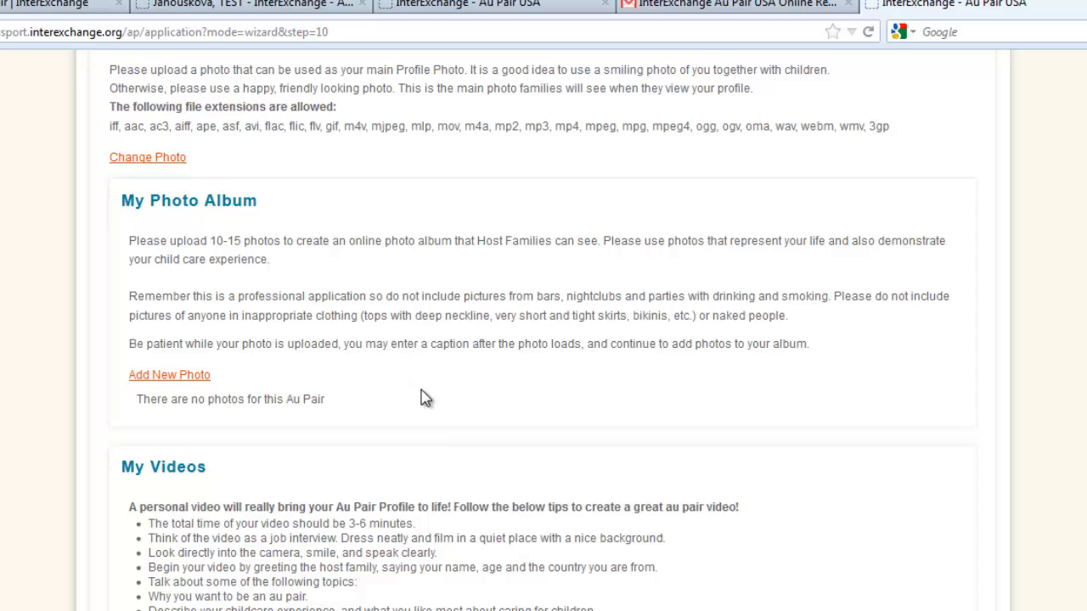
{"action": "scroll", "coordinate": [422, 398], "scroll_direction": "down", "scroll_amount": 3}
{"action": "scroll", "coordinate": [168, 374], "scroll_direction": "down", "scroll_amount": 6}
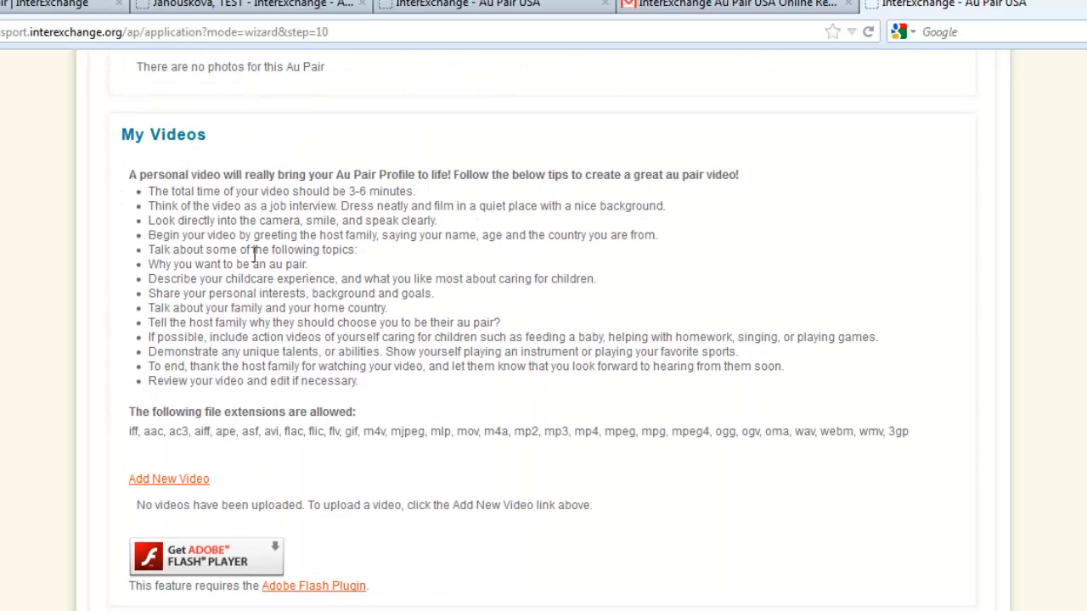
{"action": "scroll", "coordinate": [397, 557], "scroll_direction": "down", "scroll_amount": 2}
{"action": "scroll", "coordinate": [397, 557], "scroll_direction": "down", "scroll_amount": 2}
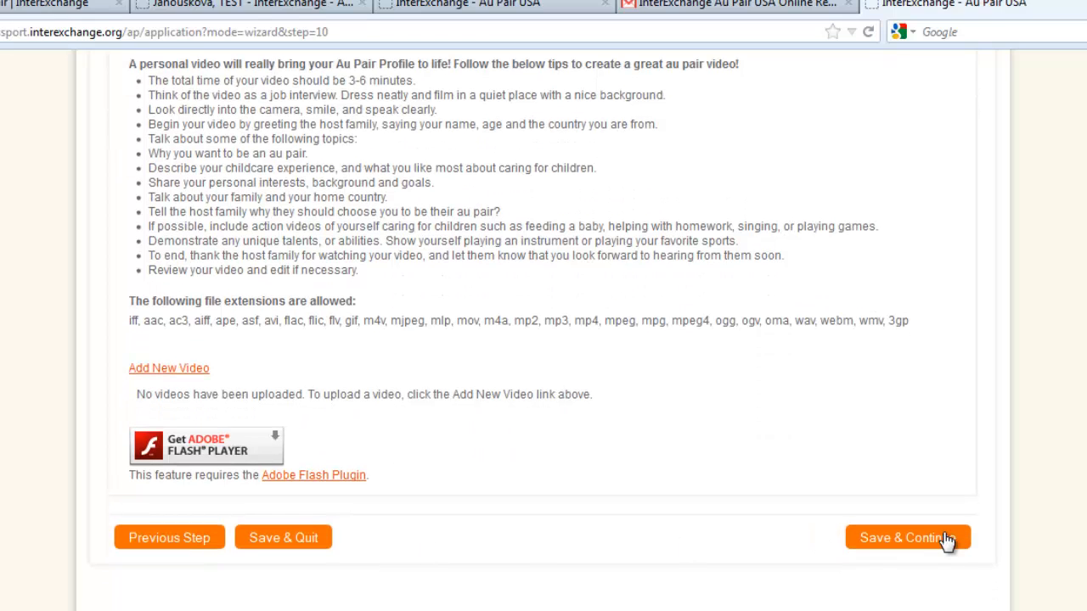
{"action": "left_click", "coordinate": [921, 540]}
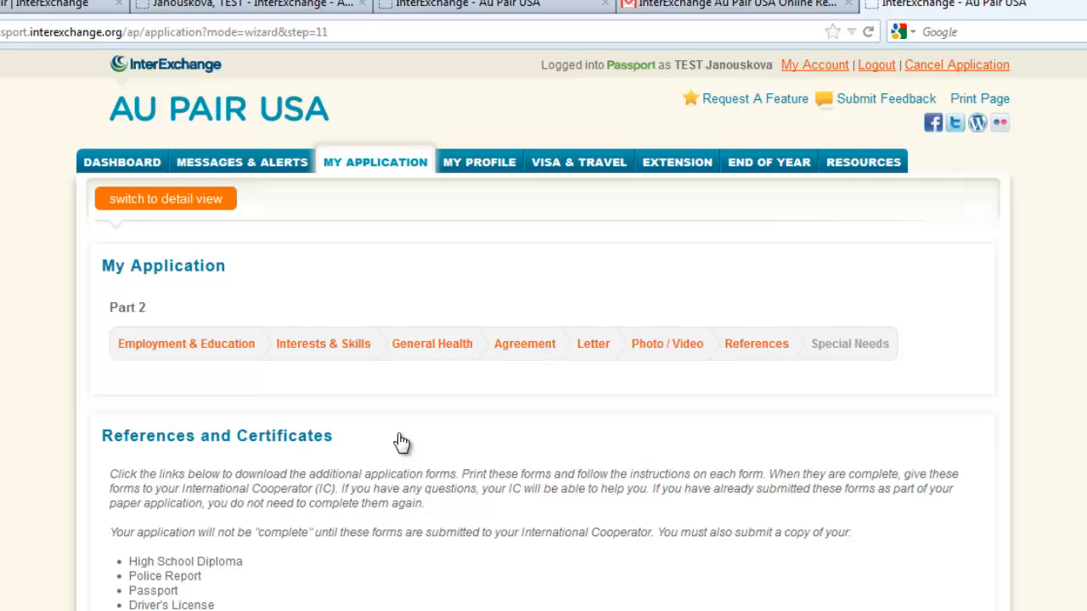
Review the required documents and downloadable forms under References and Certificates, check the Child Care Reference (1) link options, and save the page.
{"action": "scroll", "coordinate": [497, 453], "scroll_direction": "down", "scroll_amount": 3}
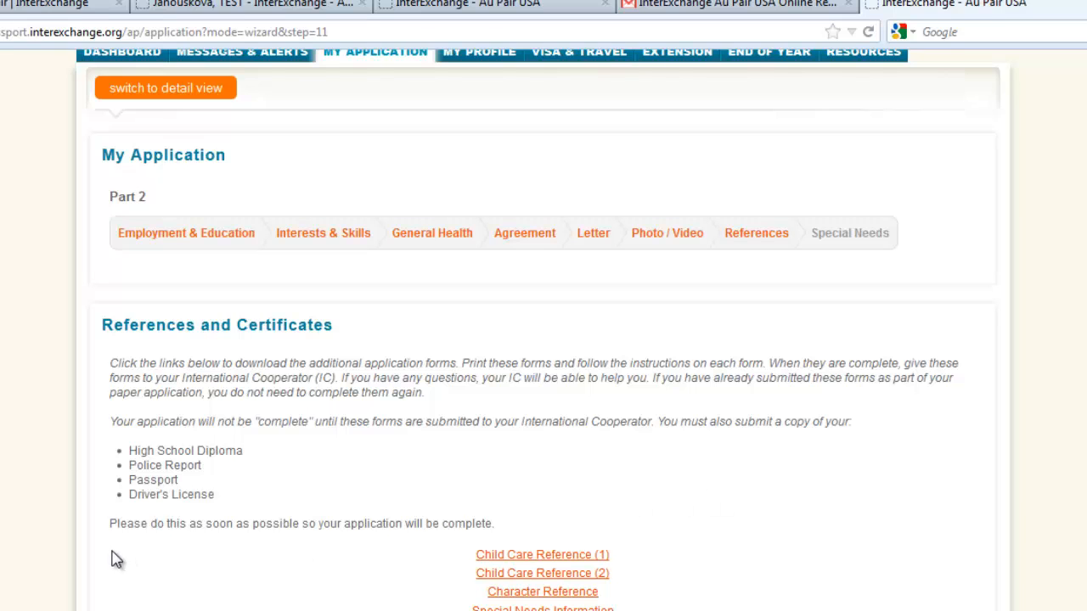
{"action": "scroll", "coordinate": [136, 533], "scroll_direction": "down", "scroll_amount": 1}
{"action": "scroll", "coordinate": [136, 533], "scroll_direction": "down", "scroll_amount": 1}
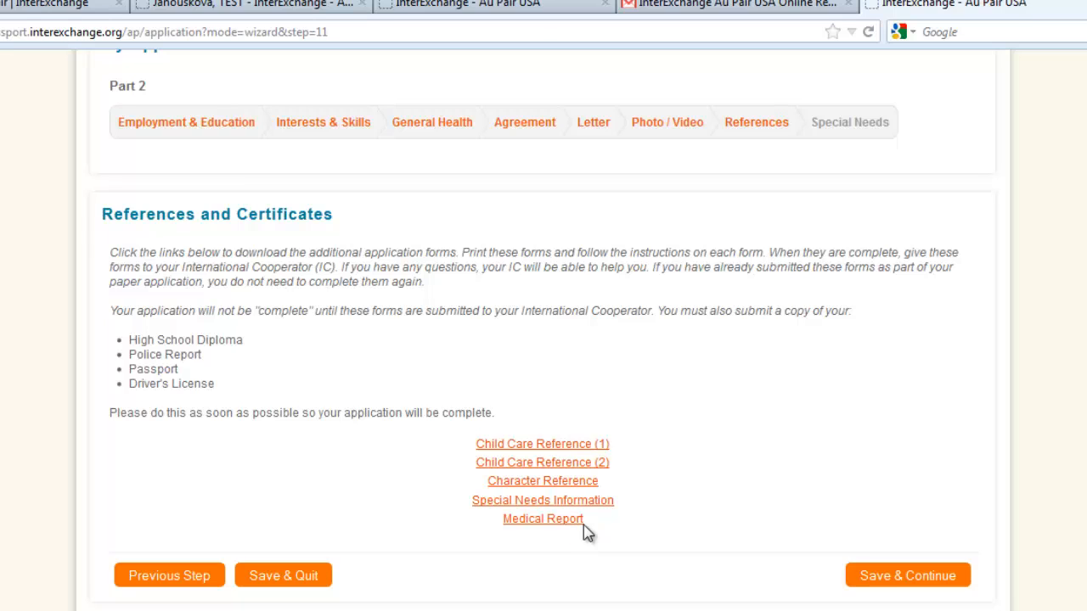
{"action": "right_click", "coordinate": [537, 444]}
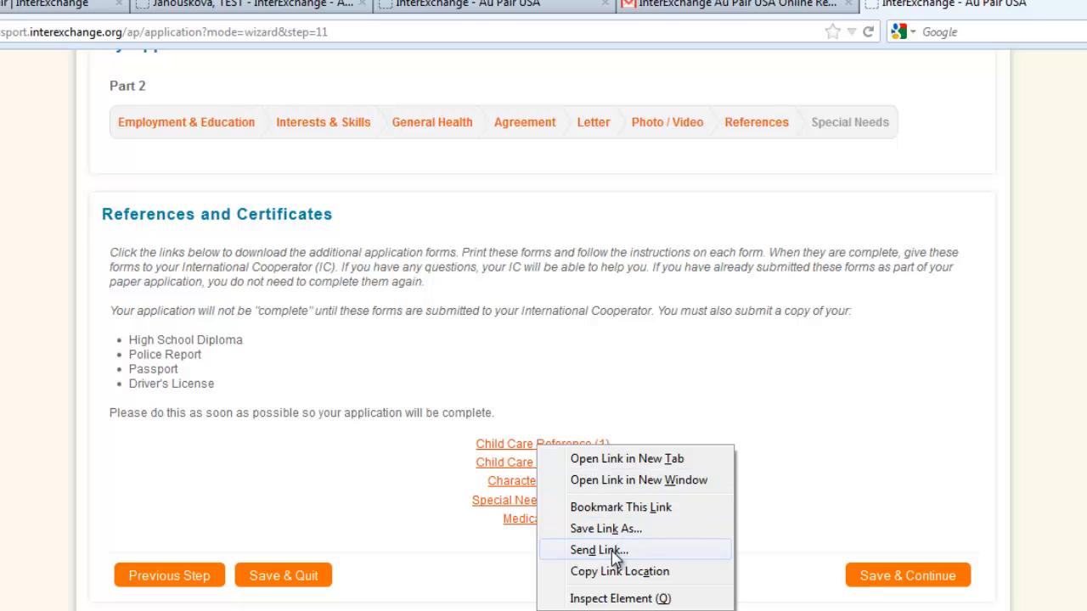
{"action": "left_click", "coordinate": [799, 429]}
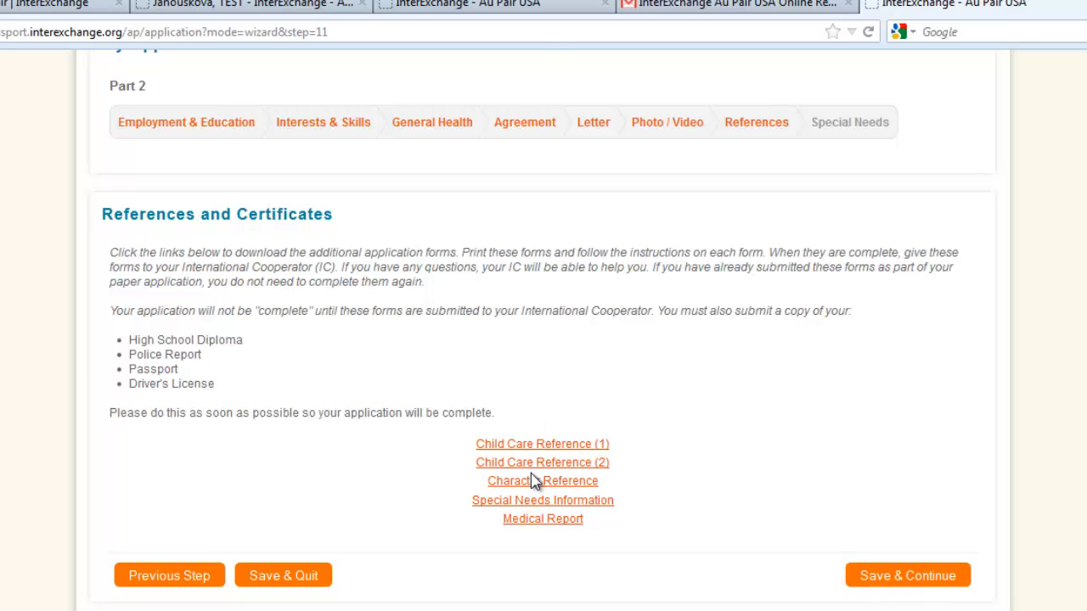
{"action": "left_click", "coordinate": [936, 579]}
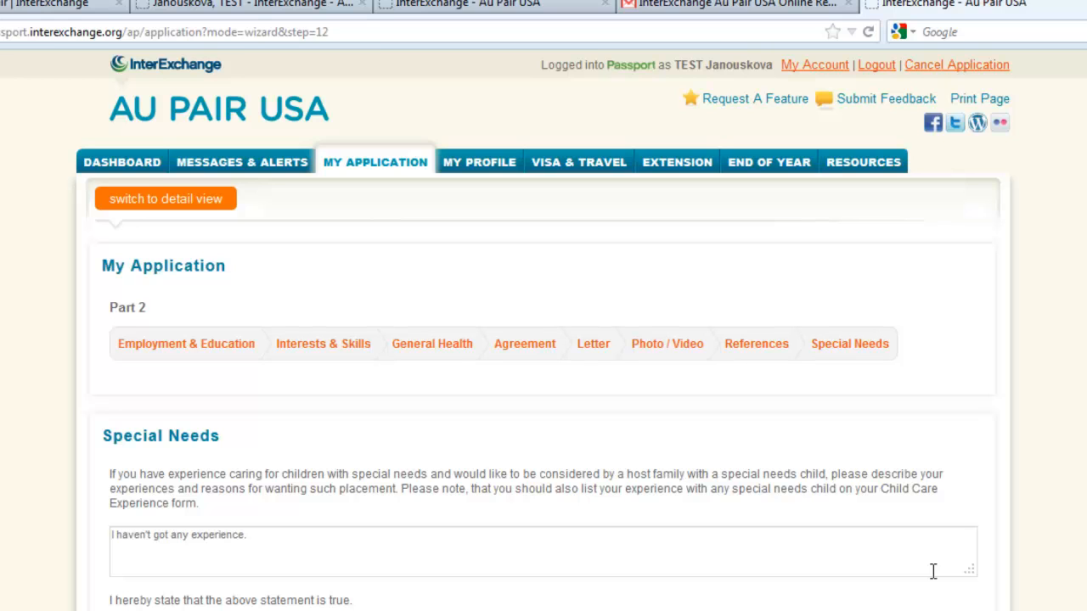
Check the Special Needs statement, initials and truth confirmation, and complete the application.
{"action": "scroll", "coordinate": [560, 477], "scroll_direction": "down", "scroll_amount": 2}
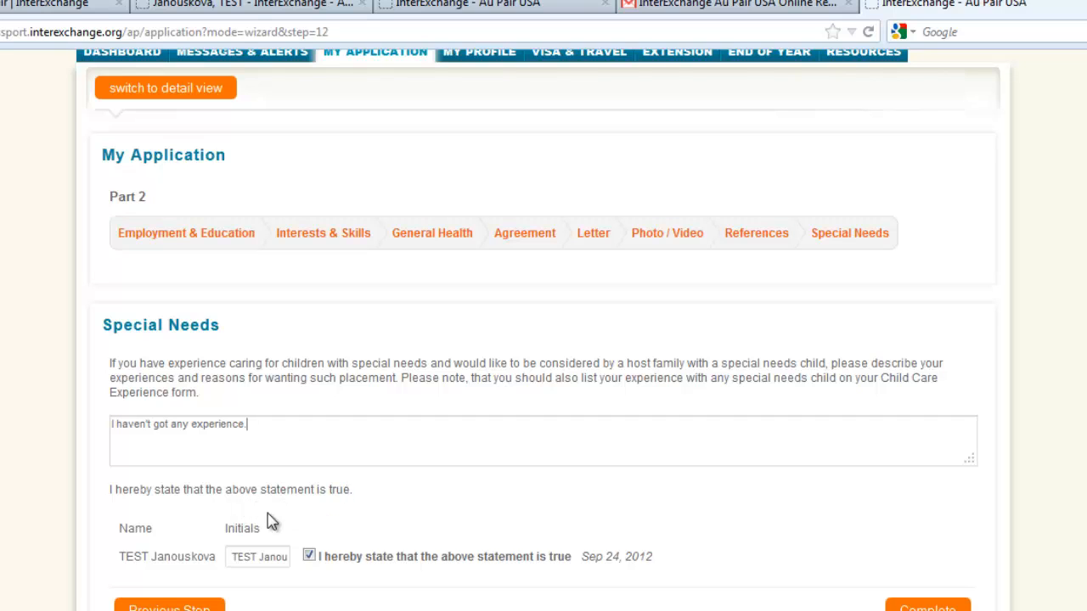
{"action": "scroll", "coordinate": [246, 560], "scroll_direction": "down", "scroll_amount": 3}
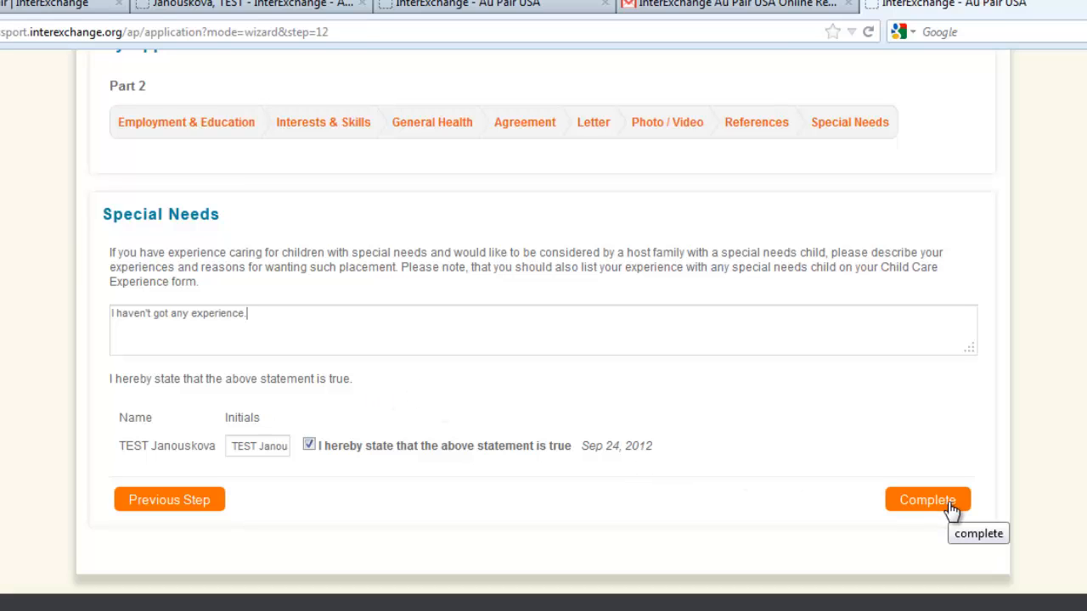
{"action": "scroll", "coordinate": [951, 500], "scroll_direction": "up", "scroll_amount": 1}
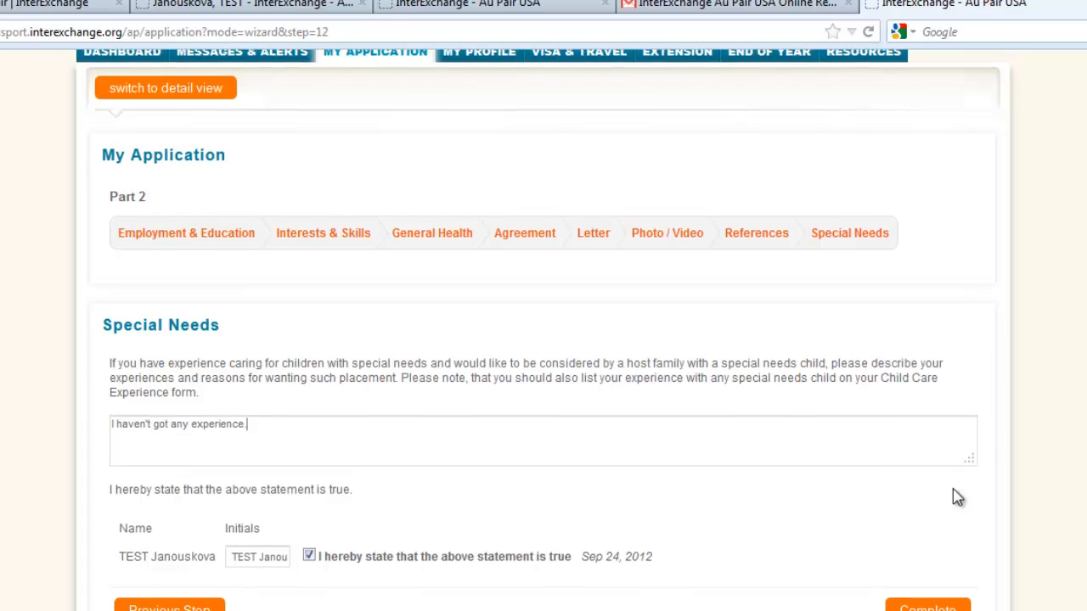
{"action": "scroll", "coordinate": [950, 497], "scroll_direction": "down", "scroll_amount": 1}
{"action": "left_click", "coordinate": [944, 510]}
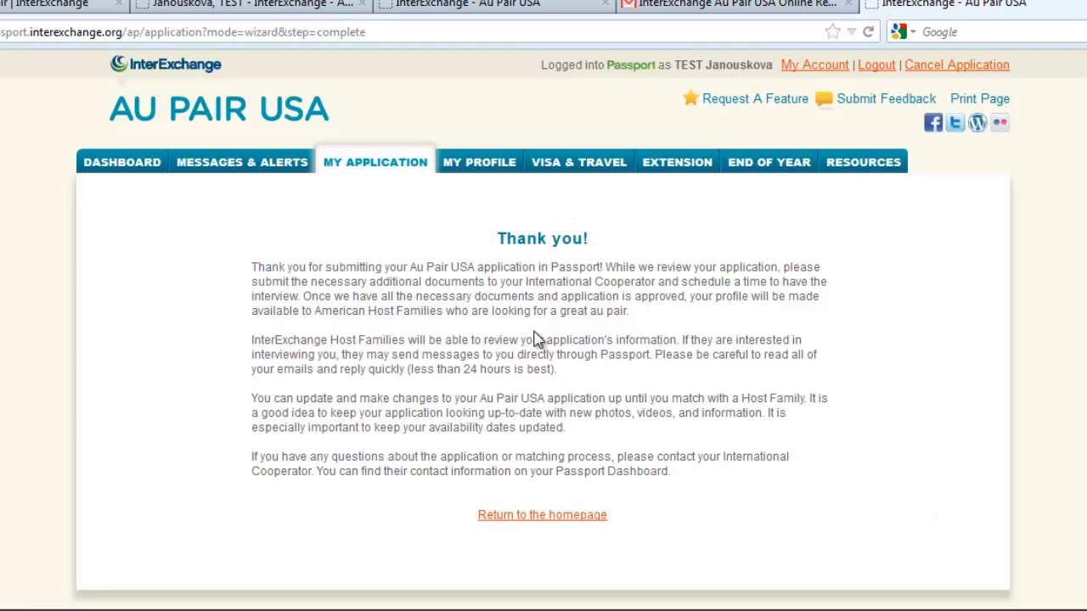
Return to the homepage from the thank-you page and look over the dashboard.
{"action": "left_click", "coordinate": [521, 516]}
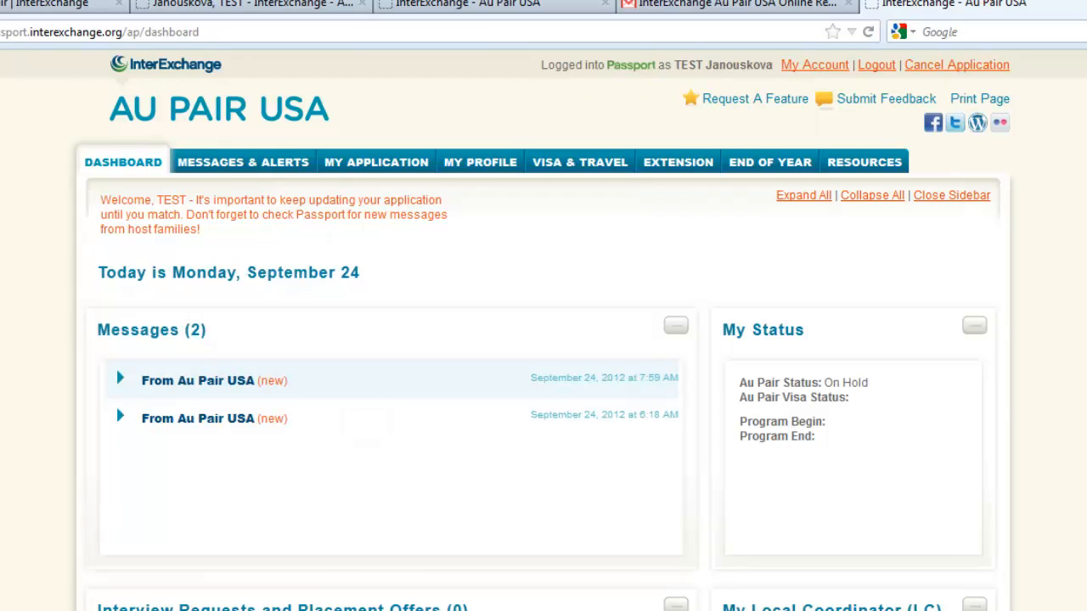
{"action": "scroll", "coordinate": [680, 204], "scroll_direction": "down", "scroll_amount": 4}
{"action": "scroll", "coordinate": [681, 204], "scroll_direction": "up", "scroll_amount": 4}
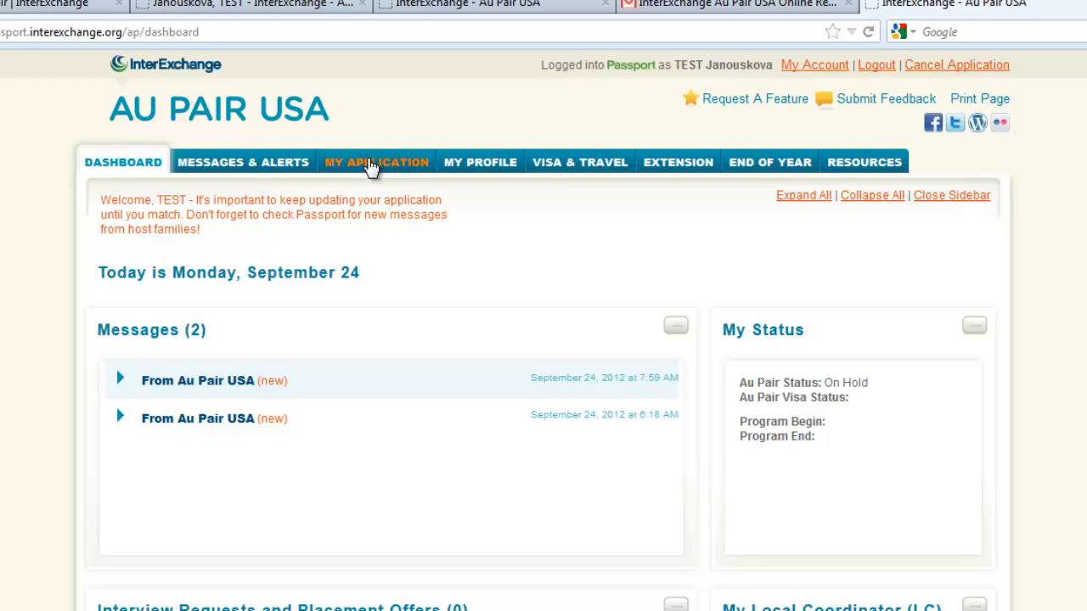
Open the submitted application in detail view and examine its General Information, Languages, Emergency Contact and Family Information sections.
{"action": "left_click", "coordinate": [374, 168]}
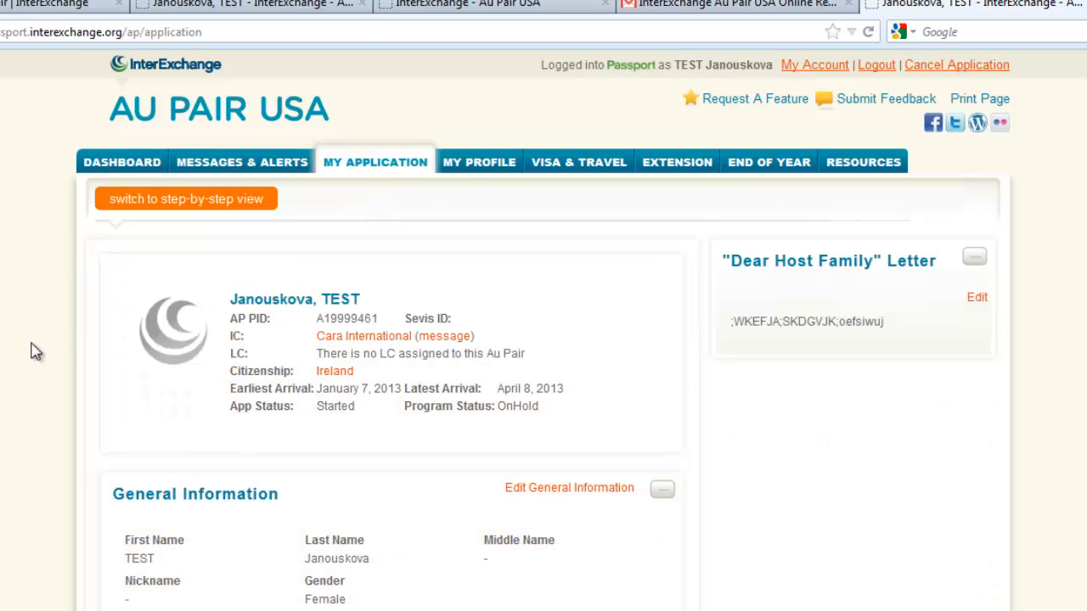
{"action": "scroll", "coordinate": [544, 340], "scroll_direction": "down", "scroll_amount": 3}
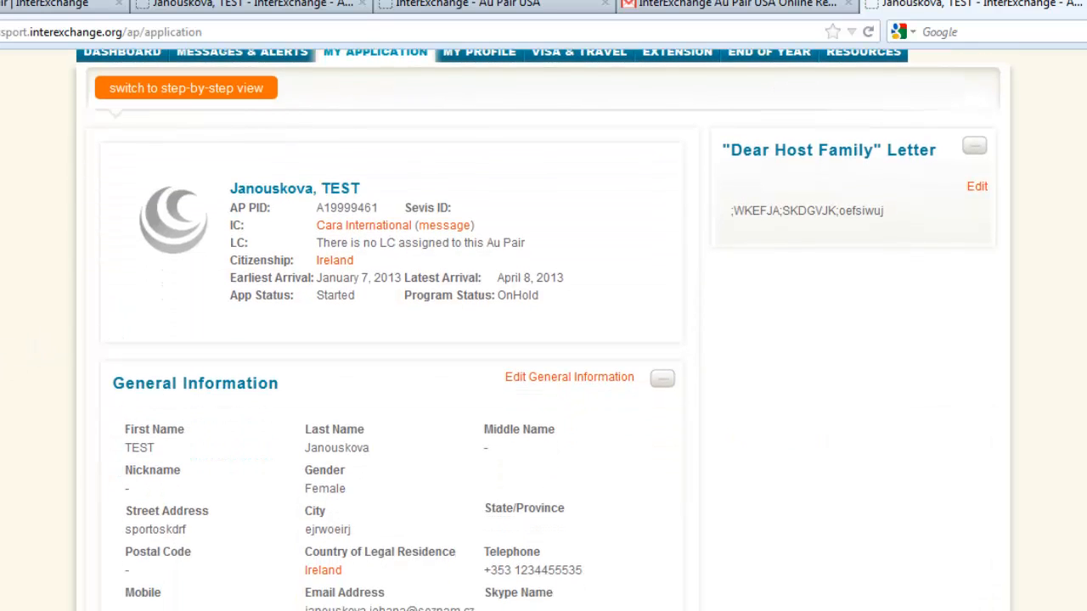
{"action": "scroll", "coordinate": [544, 340], "scroll_direction": "down", "scroll_amount": 3}
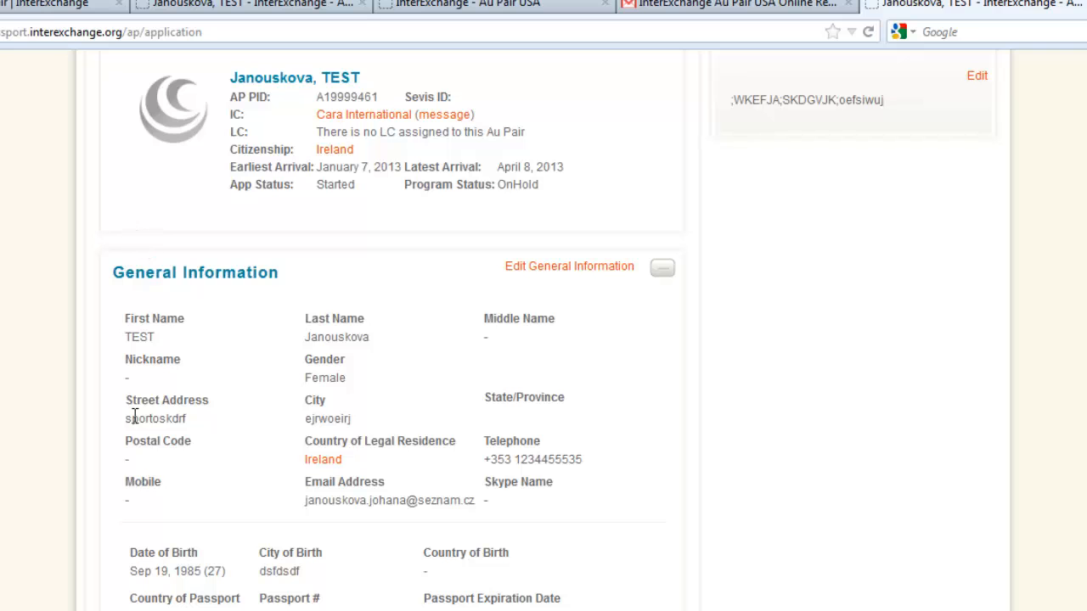
{"action": "scroll", "coordinate": [756, 319], "scroll_direction": "down", "scroll_amount": 6}
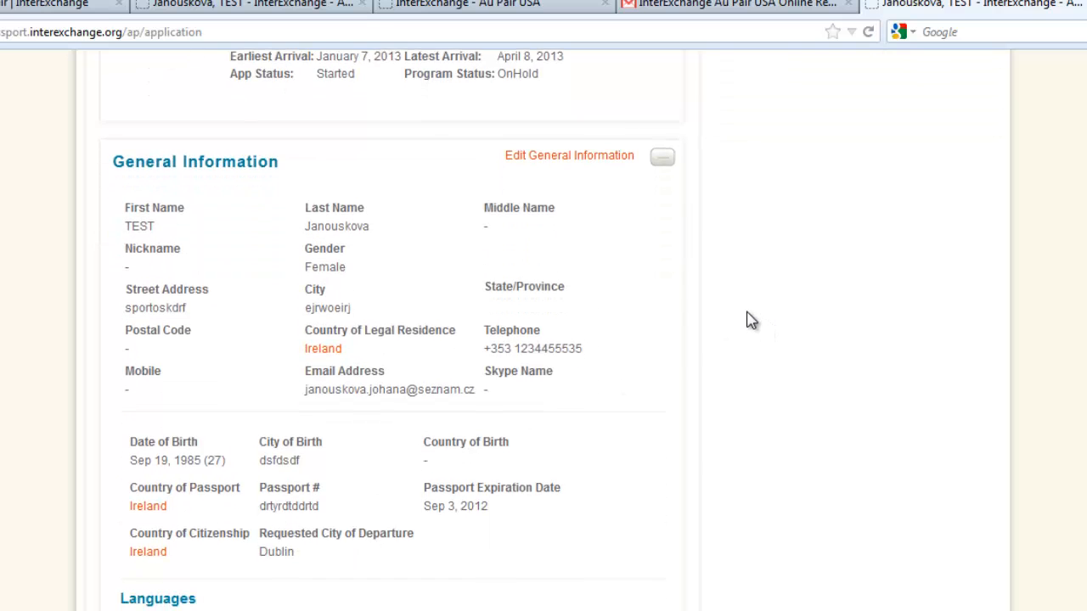
{"action": "scroll", "coordinate": [745, 319], "scroll_direction": "up", "scroll_amount": 3}
{"action": "scroll", "coordinate": [650, 327], "scroll_direction": "down", "scroll_amount": 12}
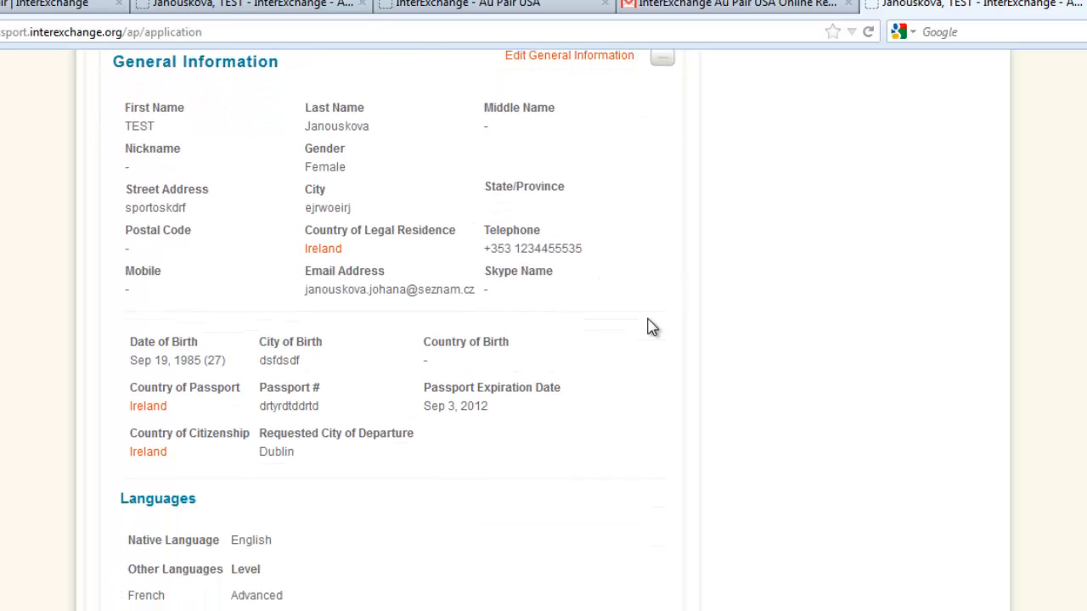
{"action": "scroll", "coordinate": [650, 327], "scroll_direction": "down", "scroll_amount": 3}
{"action": "scroll", "coordinate": [651, 327], "scroll_direction": "up", "scroll_amount": 20}
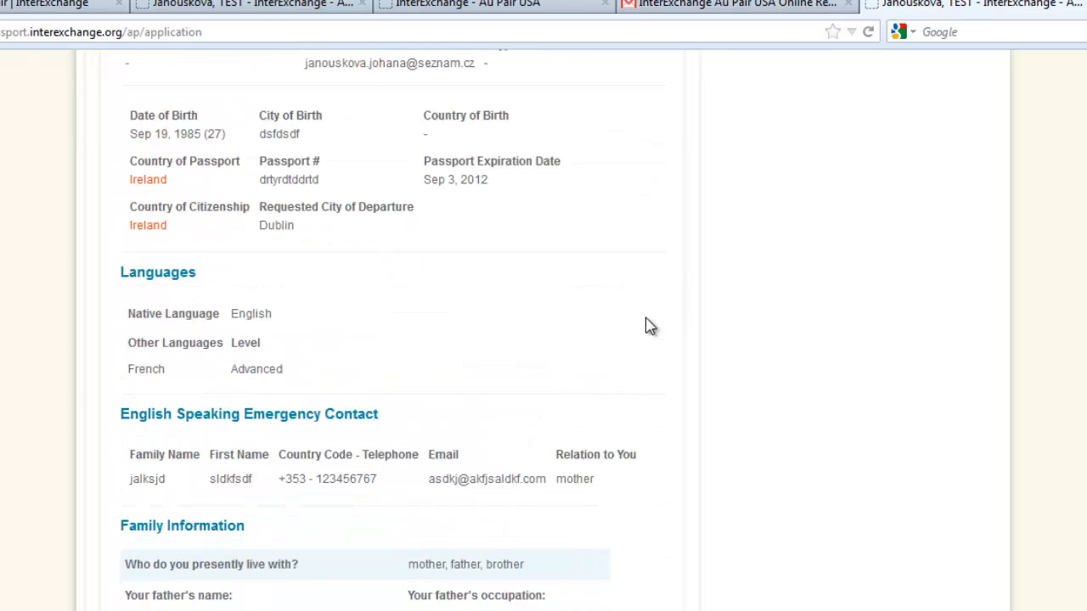
{"action": "scroll", "coordinate": [651, 327], "scroll_direction": "up", "scroll_amount": 3}
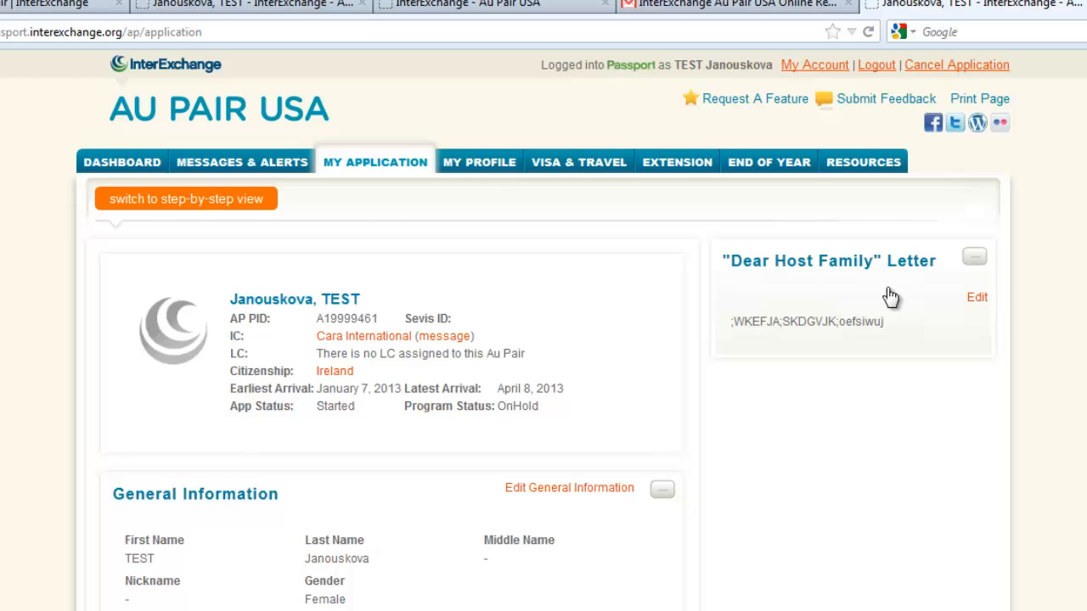
Append "ijselfkjsdfsldmflsdkjfs" to the end of the "Dear Host Family" letter and return the letter to its read-only view.
{"action": "left_click", "coordinate": [981, 297]}
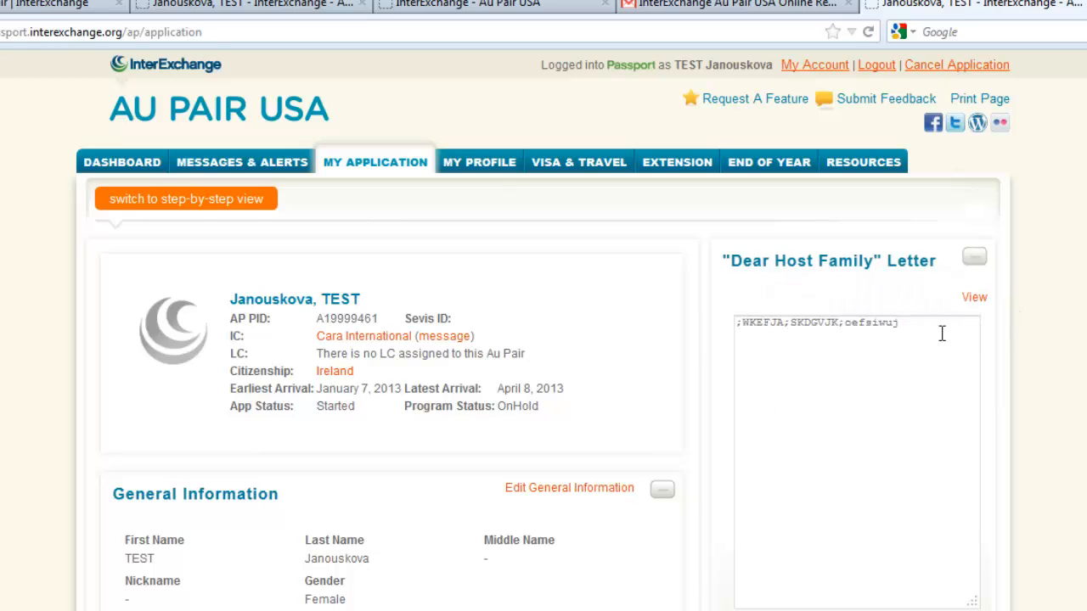
{"action": "left_click", "coordinate": [951, 332]}
{"action": "type", "text": "ijselfk;sdfsldmflsdkjfs"}
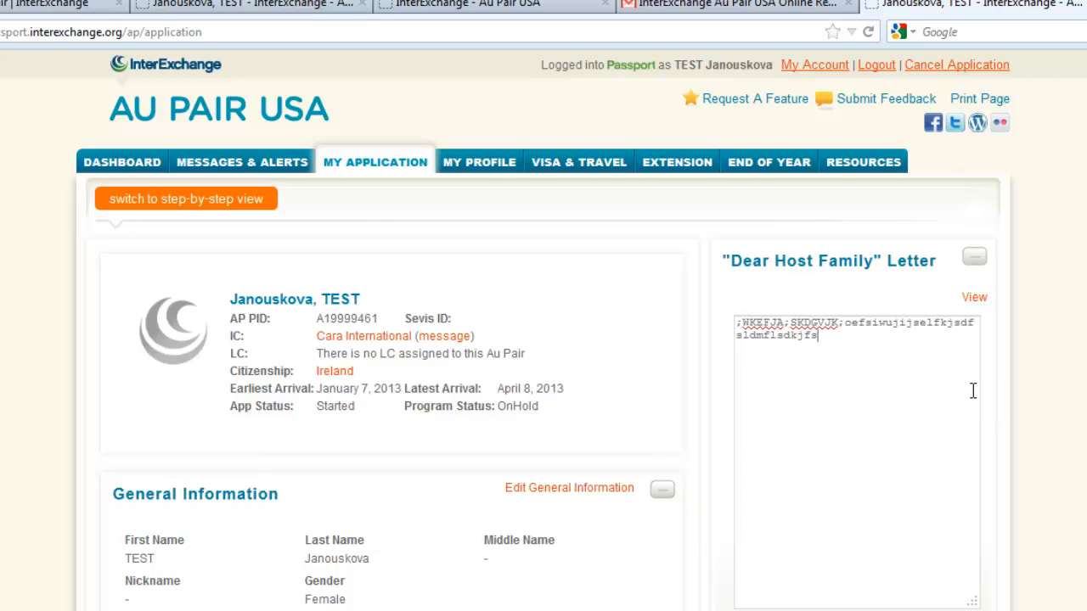
{"action": "scroll", "coordinate": [972, 409], "scroll_direction": "down", "scroll_amount": 5}
{"action": "scroll", "coordinate": [973, 412], "scroll_direction": "down", "scroll_amount": 10}
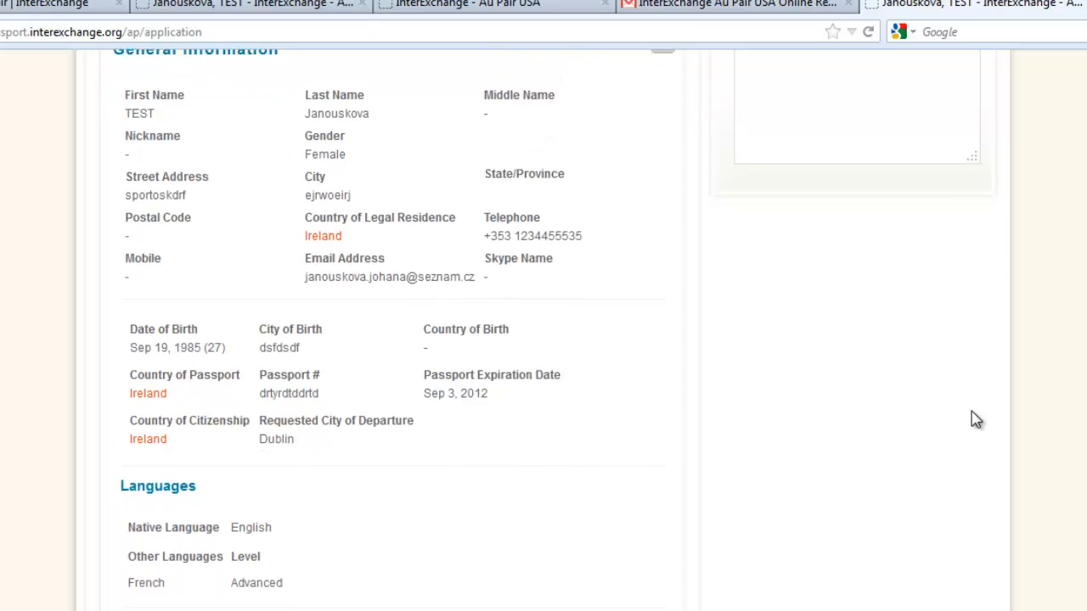
{"action": "scroll", "coordinate": [973, 413], "scroll_direction": "up", "scroll_amount": 11}
{"action": "scroll", "coordinate": [972, 411], "scroll_direction": "up", "scroll_amount": 4}
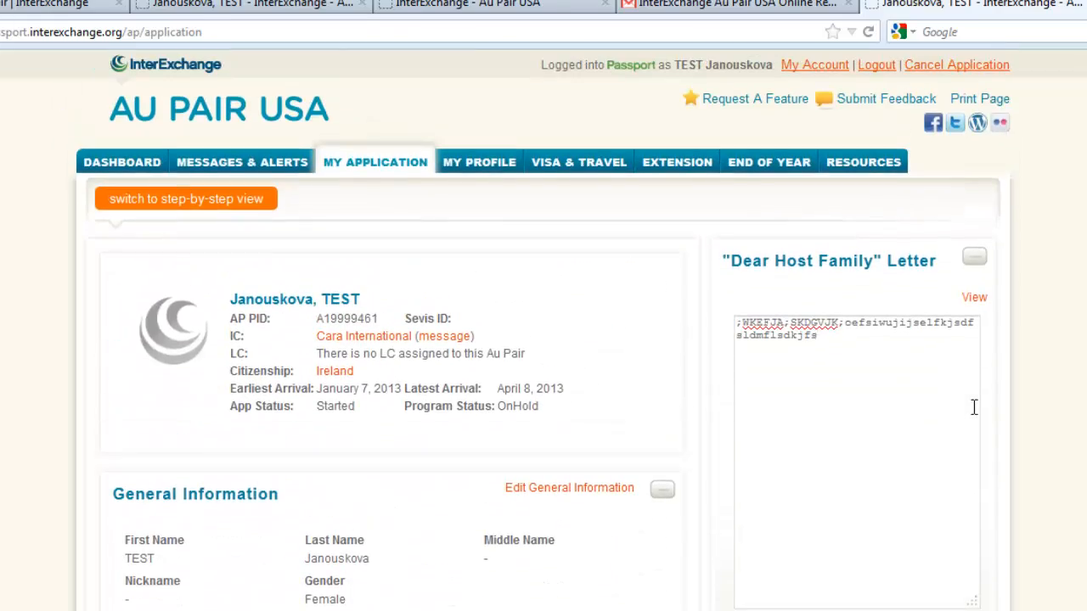
{"action": "scroll", "coordinate": [972, 411], "scroll_direction": "down", "scroll_amount": 20}
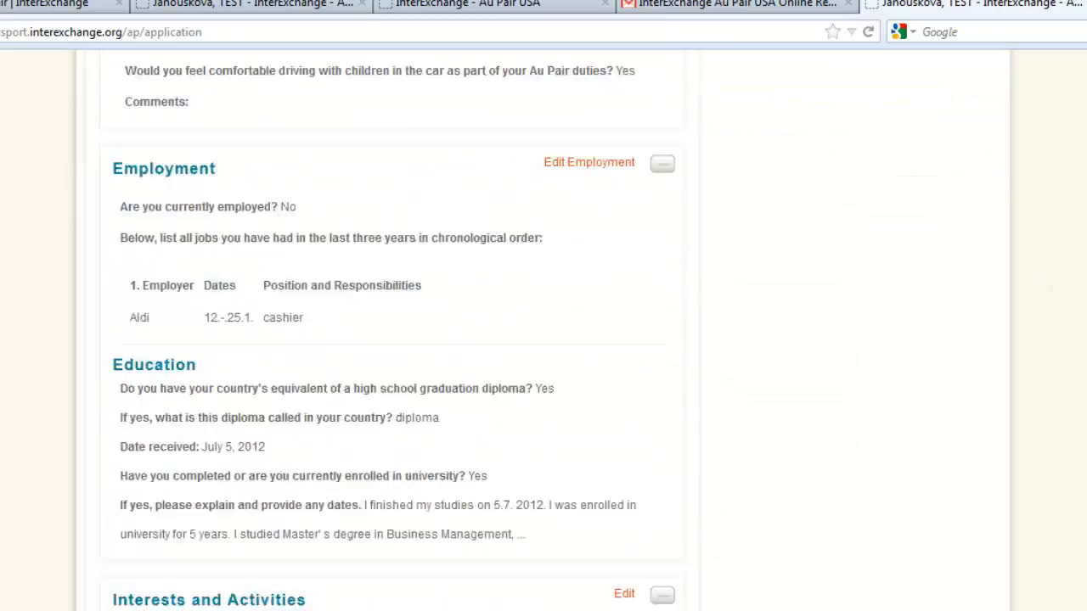
{"action": "scroll", "coordinate": [543, 331], "scroll_direction": "down", "scroll_amount": 8}
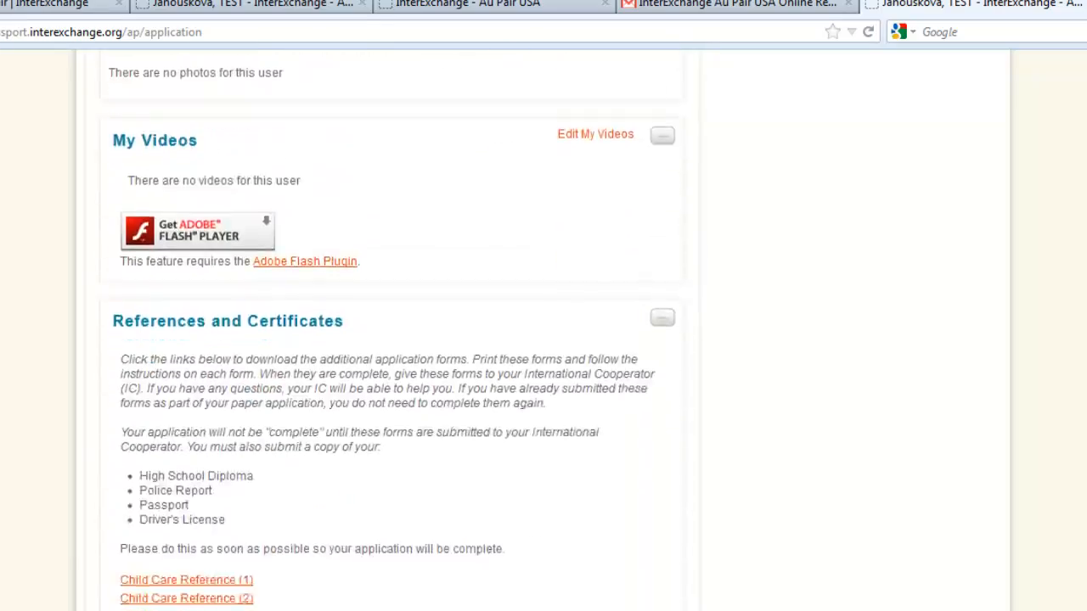
{"action": "scroll", "coordinate": [543, 331], "scroll_direction": "up", "scroll_amount": 20}
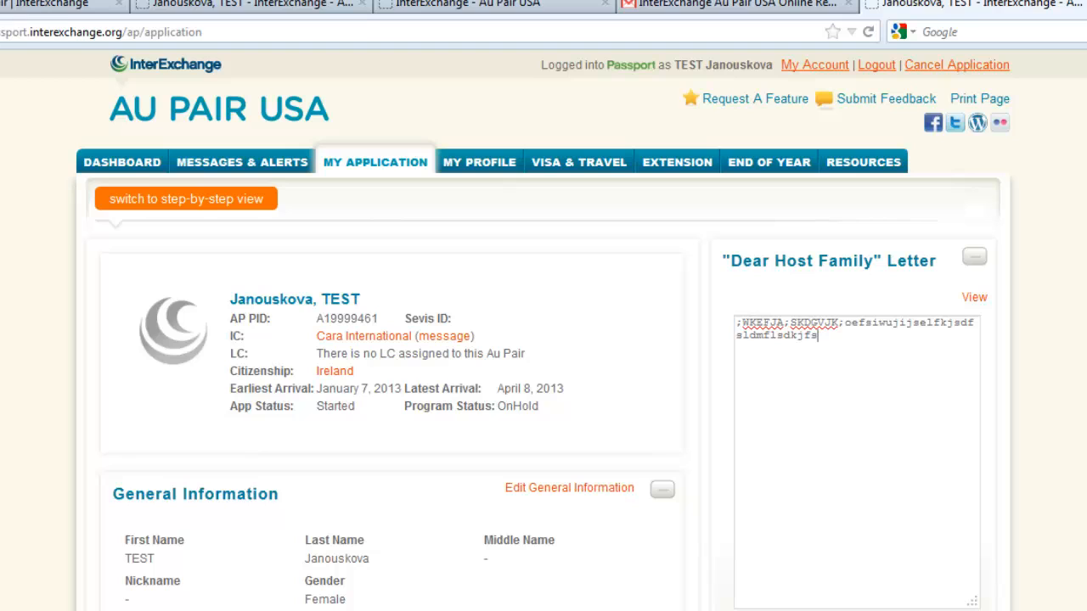
{"action": "left_click", "coordinate": [568, 366]}
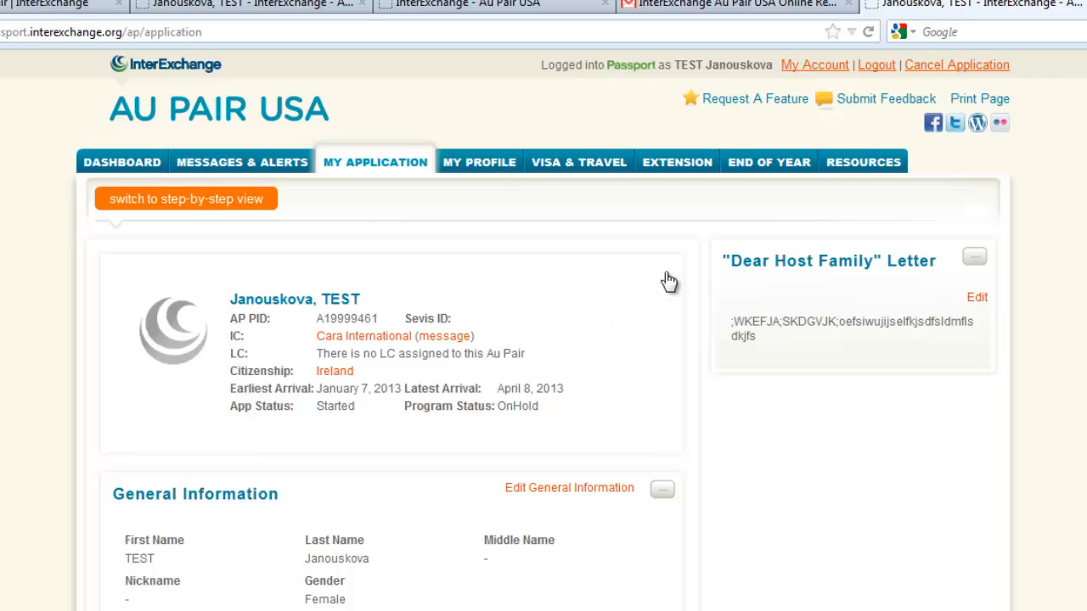
Examine the staff directory, insurance, program materials, calendars, privacy policy and FAQ in the resources, and return to the application's detail view.
{"action": "left_click", "coordinate": [857, 170]}
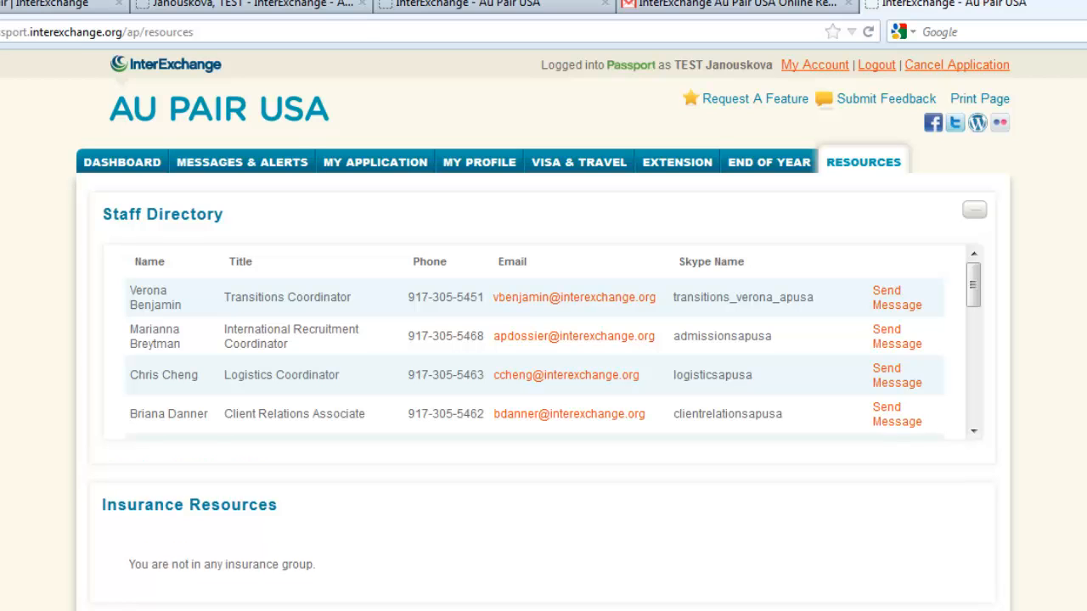
{"action": "scroll", "coordinate": [571, 287], "scroll_direction": "down", "scroll_amount": 5}
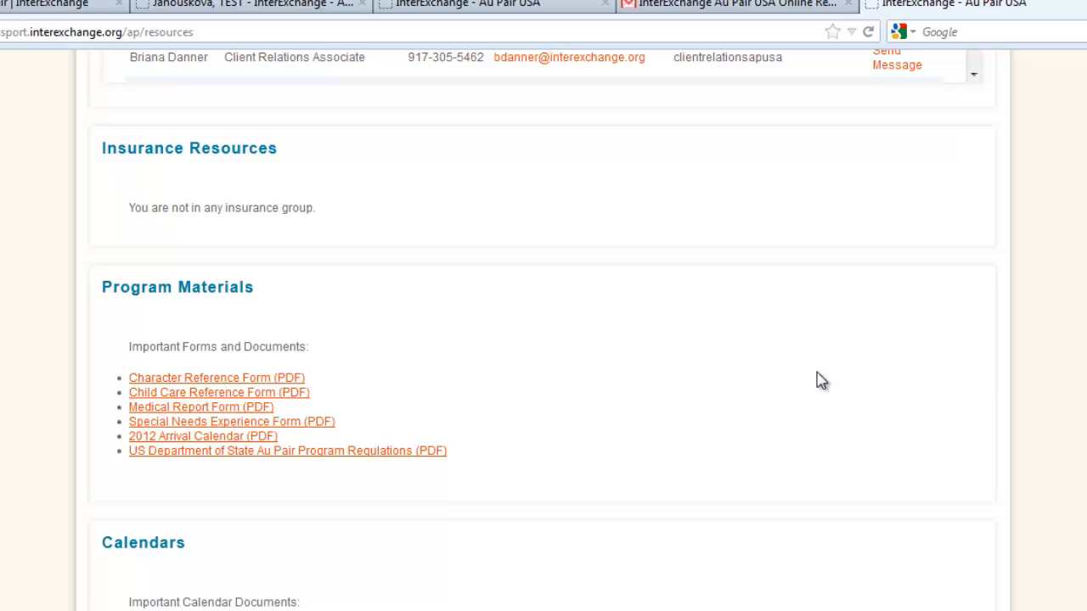
{"action": "scroll", "coordinate": [822, 381], "scroll_direction": "down", "scroll_amount": 3}
{"action": "scroll", "coordinate": [818, 384], "scroll_direction": "down", "scroll_amount": 2}
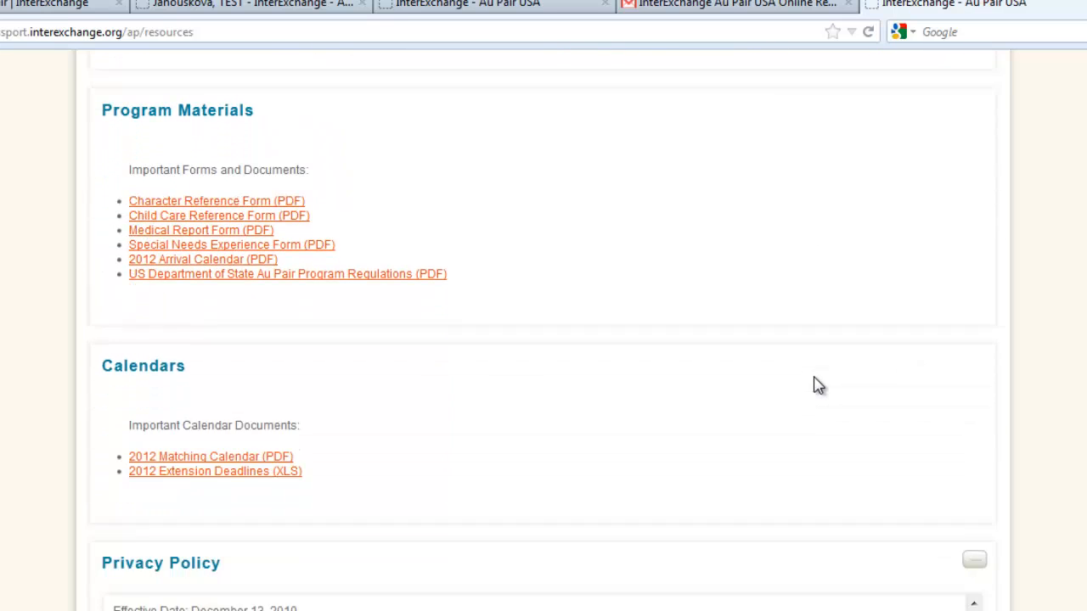
{"action": "scroll", "coordinate": [817, 384], "scroll_direction": "down", "scroll_amount": 6}
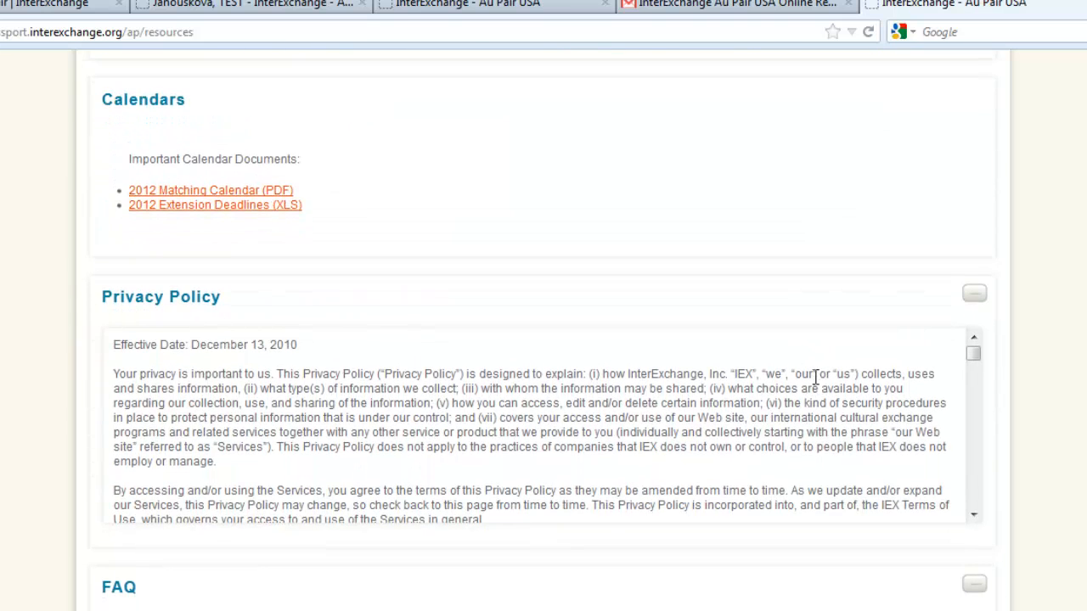
{"action": "scroll", "coordinate": [815, 377], "scroll_direction": "down", "scroll_amount": 10}
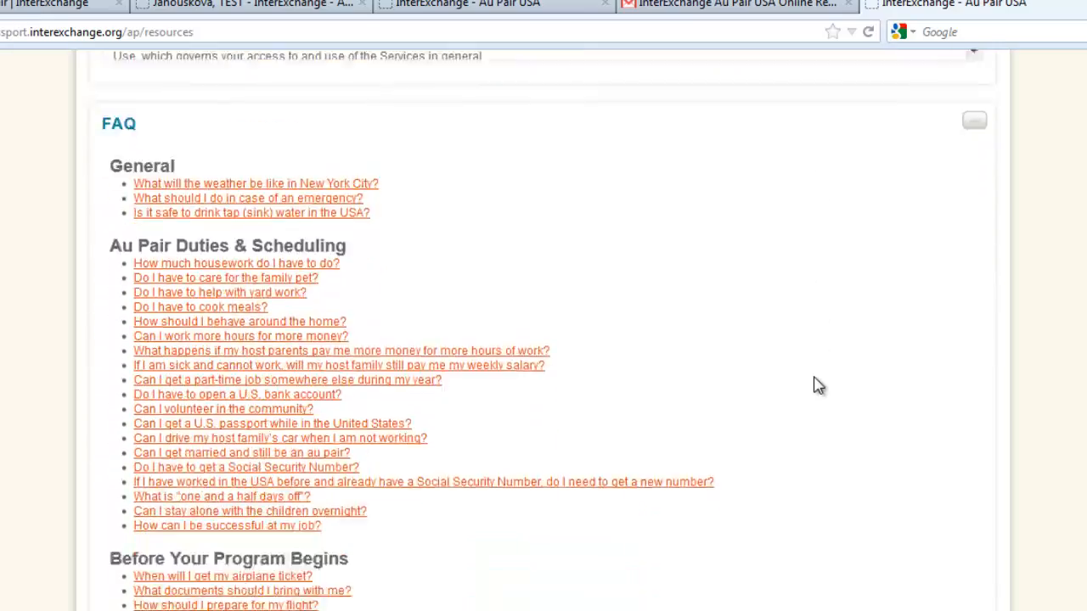
{"action": "scroll", "coordinate": [818, 385], "scroll_direction": "down", "scroll_amount": 20}
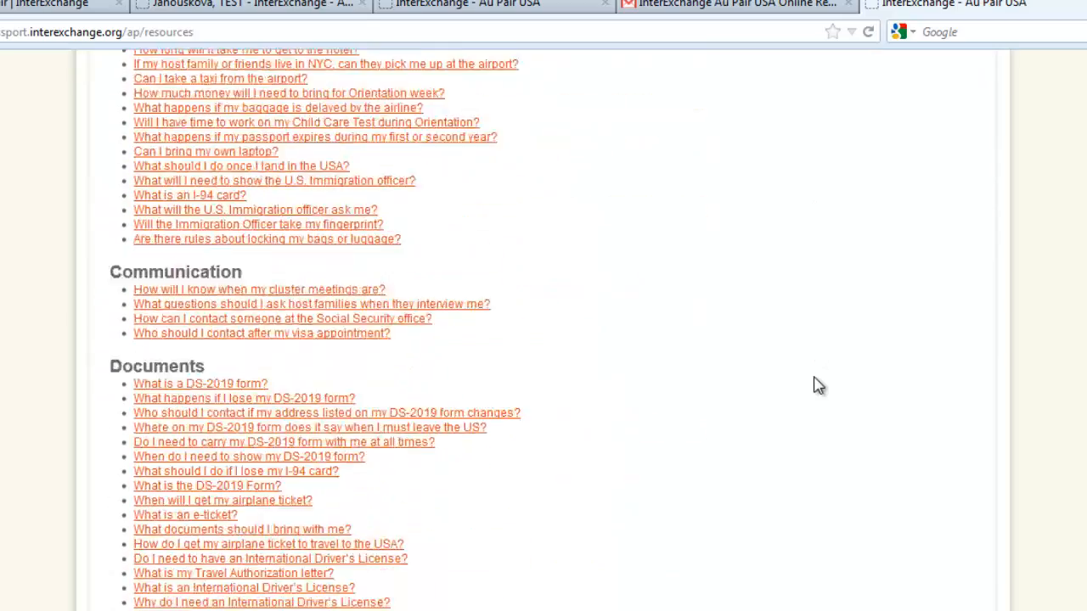
{"action": "scroll", "coordinate": [817, 385], "scroll_direction": "down", "scroll_amount": 15}
{"action": "scroll", "coordinate": [817, 385], "scroll_direction": "up", "scroll_amount": 18}
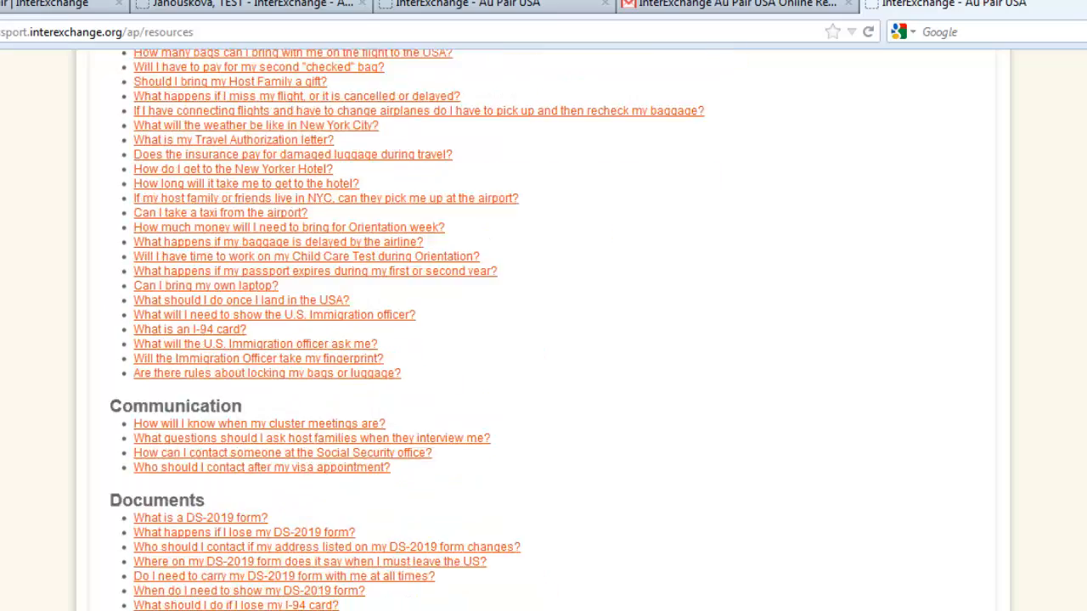
{"action": "scroll", "coordinate": [818, 384], "scroll_direction": "up", "scroll_amount": 20}
{"action": "scroll", "coordinate": [544, 340], "scroll_direction": "up", "scroll_amount": 1}
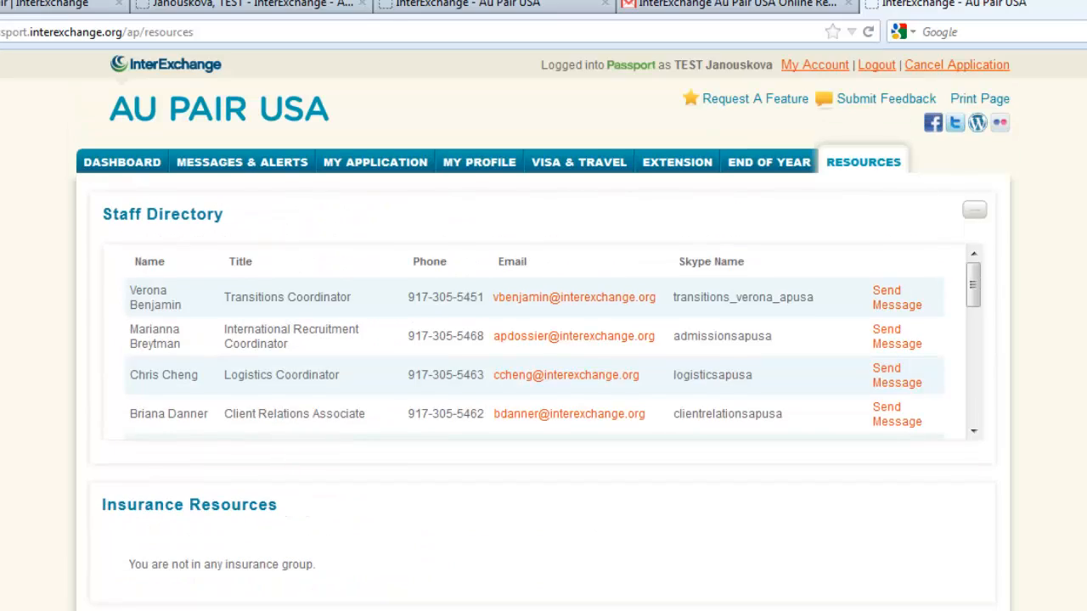
{"action": "left_click", "coordinate": [374, 168]}
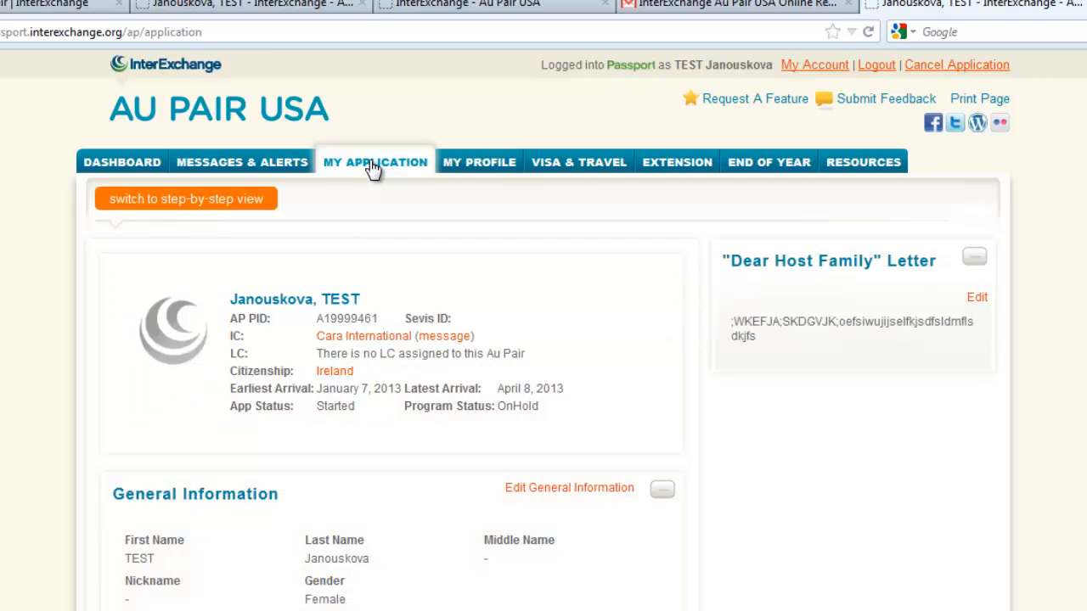